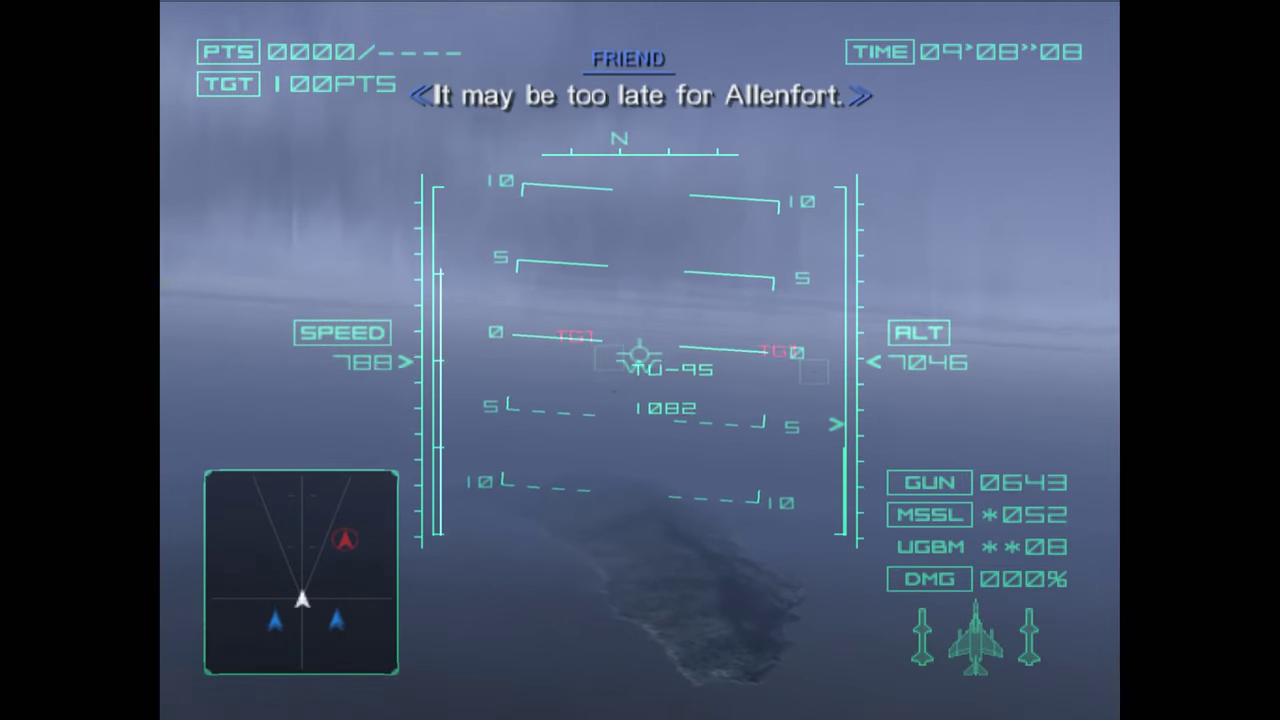
{"action": "key", "text": "space"}
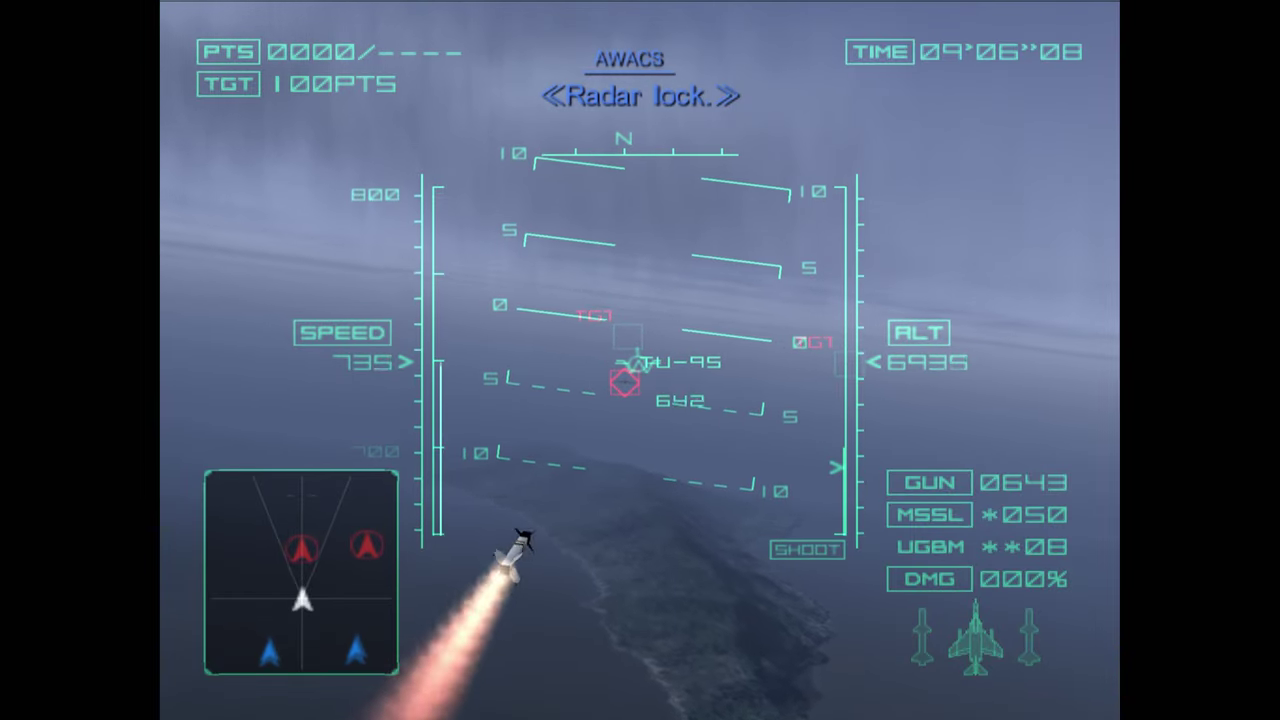
{"action": "key", "text": "ctrl"}
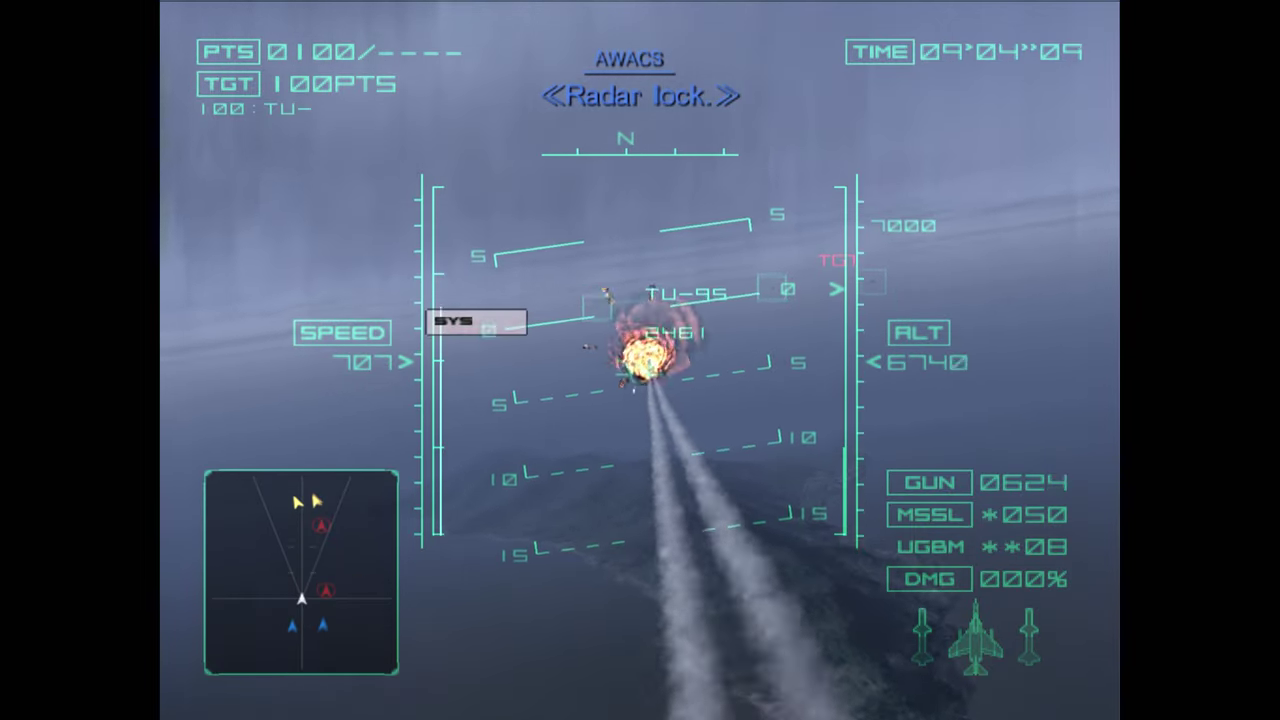
{"action": "key", "text": "ctrl"}
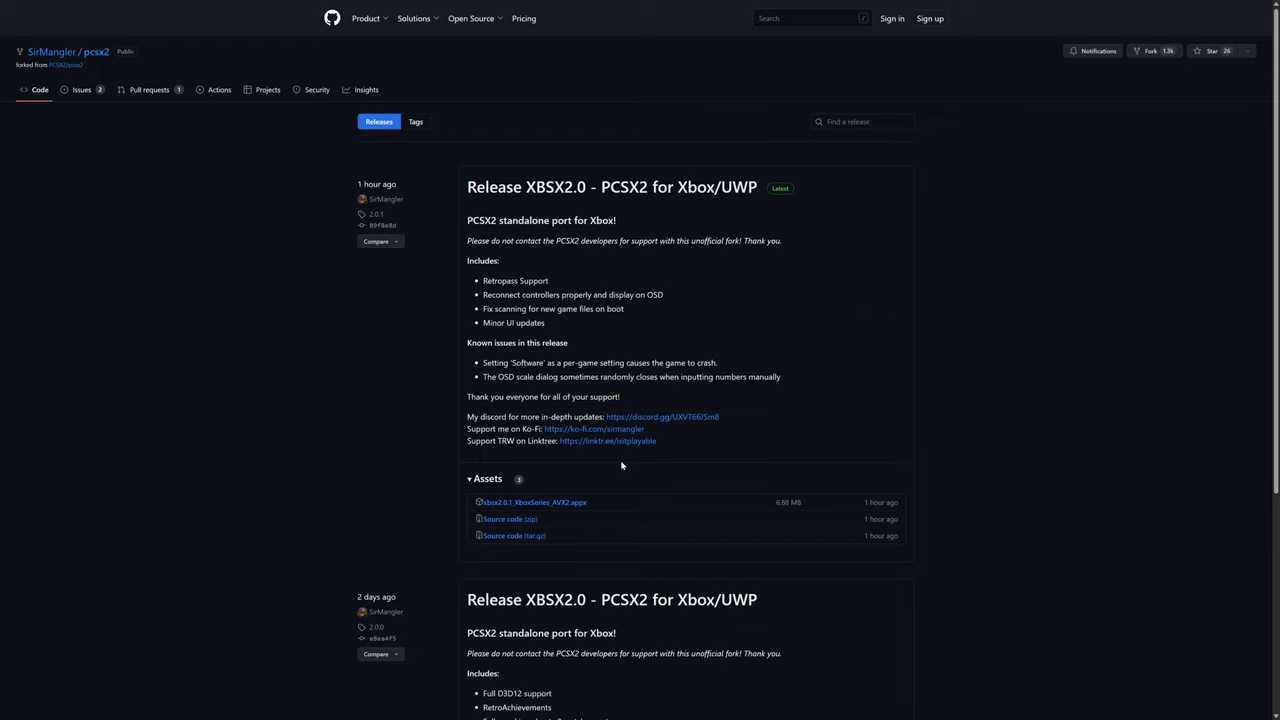
Download the xbsx2.0.1_XboxSeries_AVX2.appx package from the latest XBSX2.0 release on GitHub.
{"action": "left_click", "coordinate": [570, 510]}
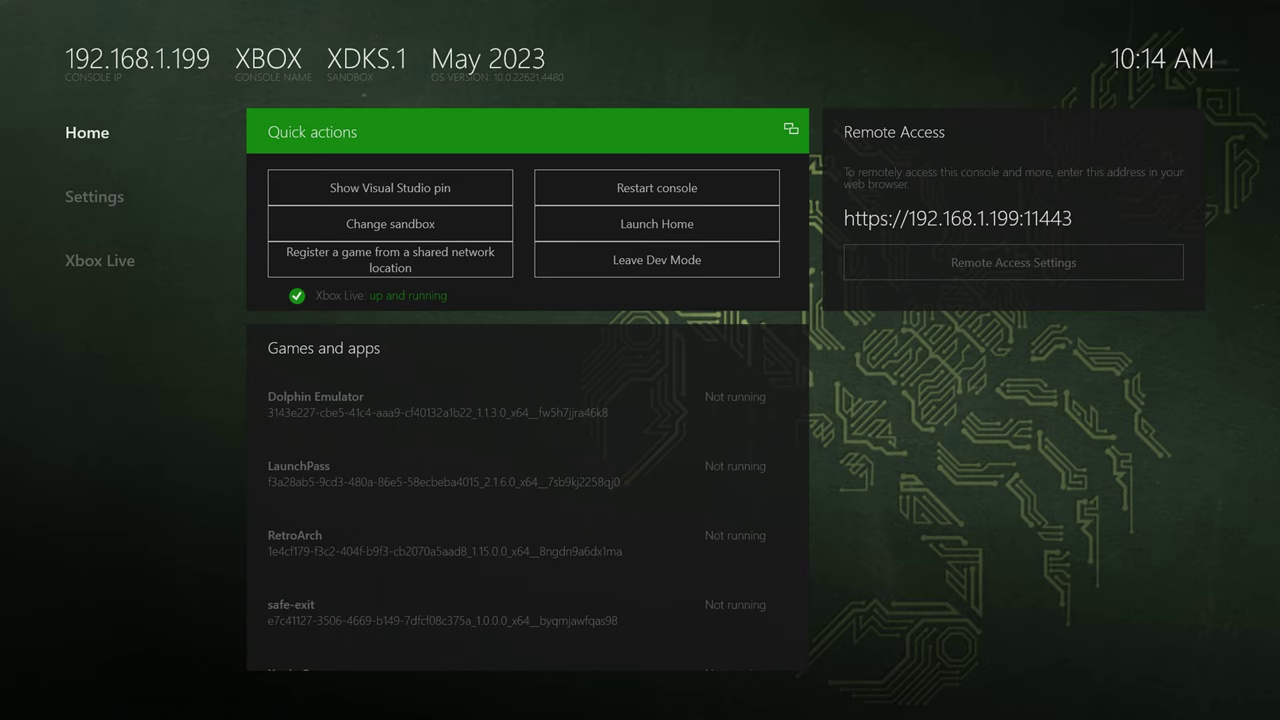
{"action": "key", "text": "Right"}
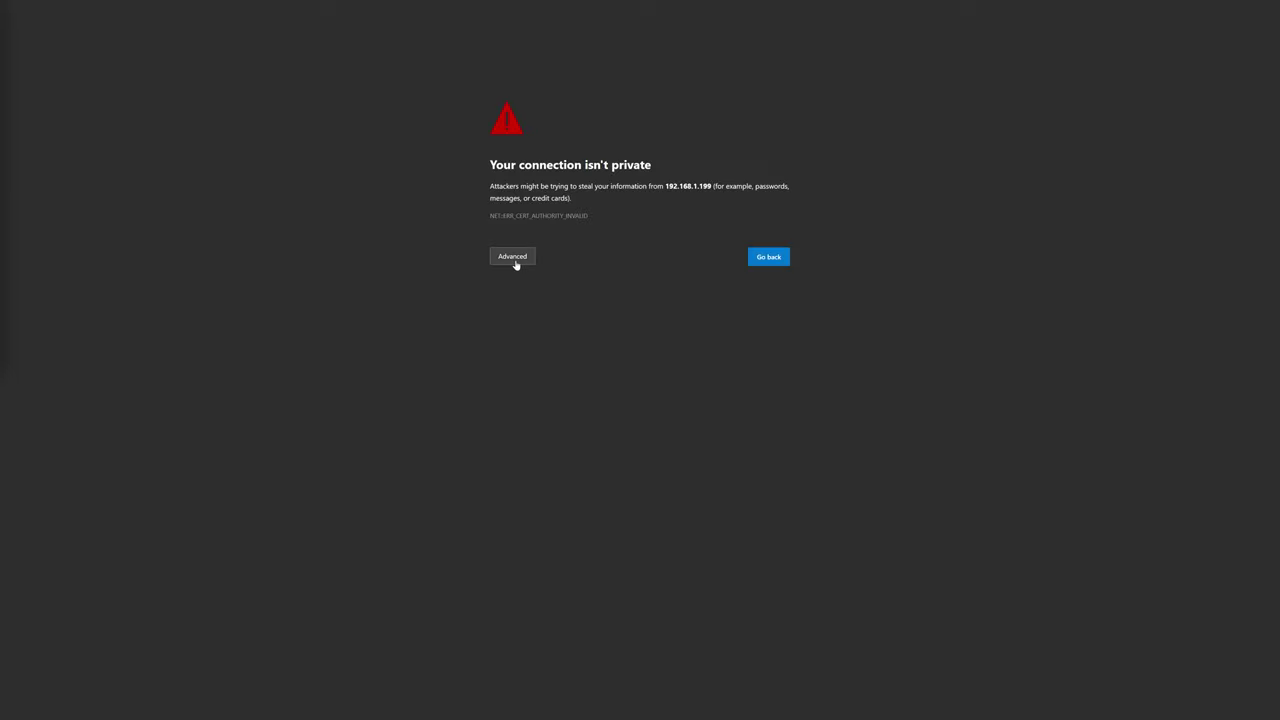
{"action": "left_click", "coordinate": [514, 262]}
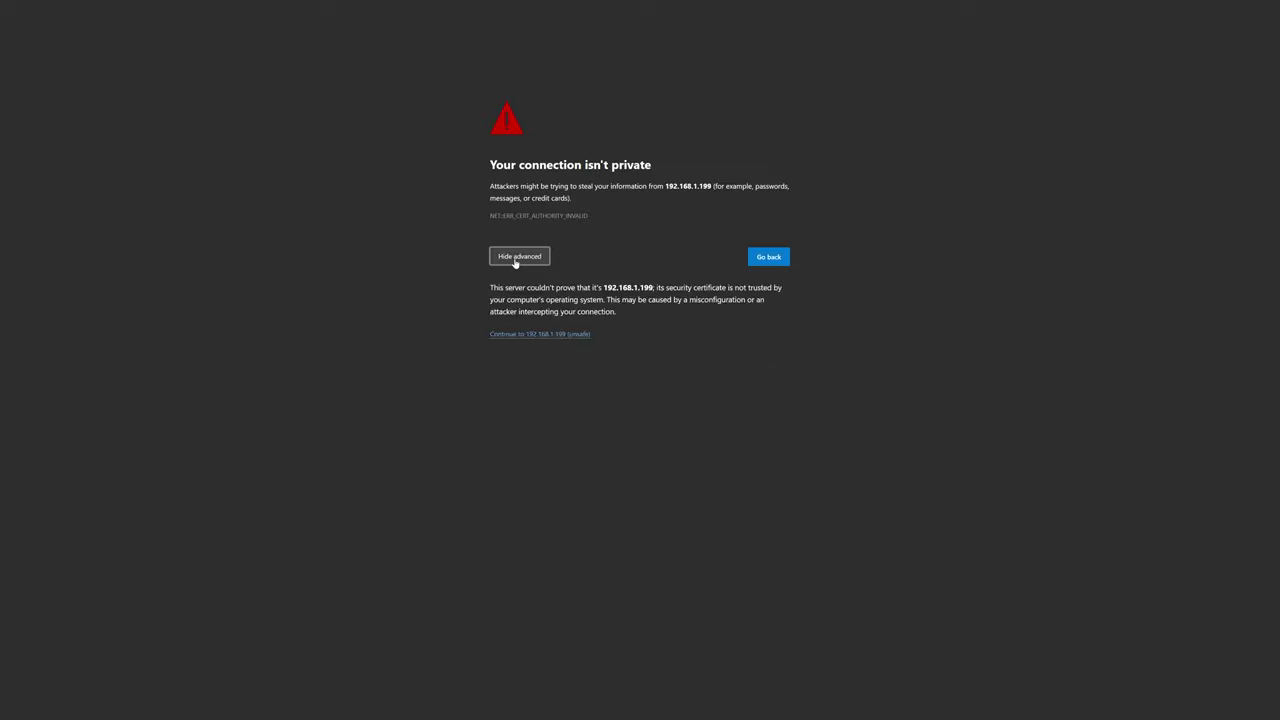
{"action": "left_click", "coordinate": [528, 337]}
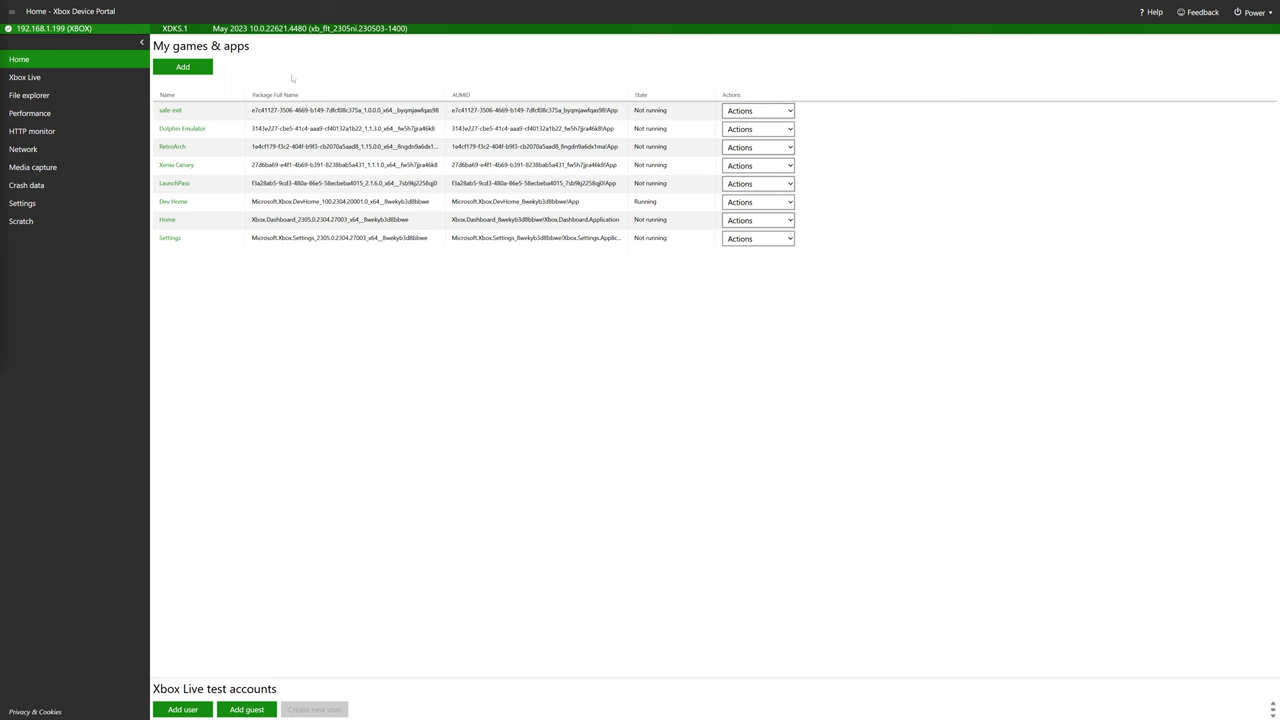
Install xbsx2.0.1_XboxSeries_AVX2.appx from the Desktop folder on the console, without adding any dependencies.
{"action": "left_click", "coordinate": [185, 67]}
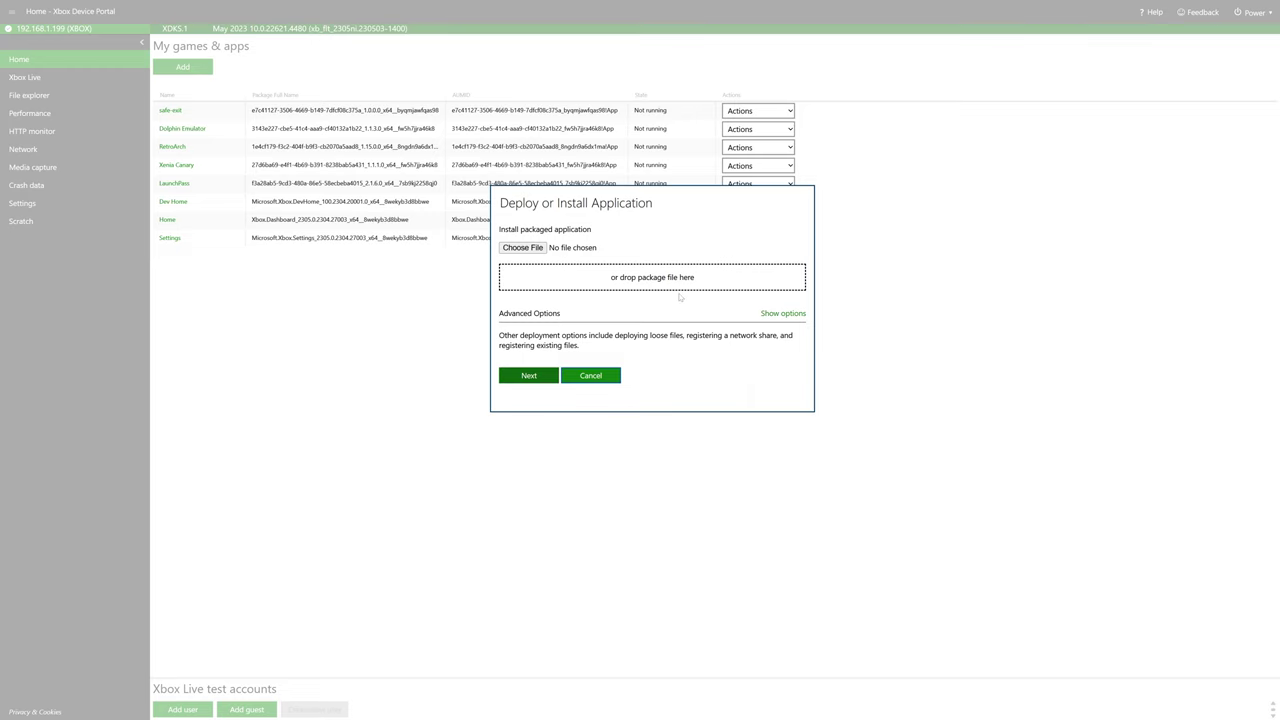
{"action": "left_click", "coordinate": [522, 247]}
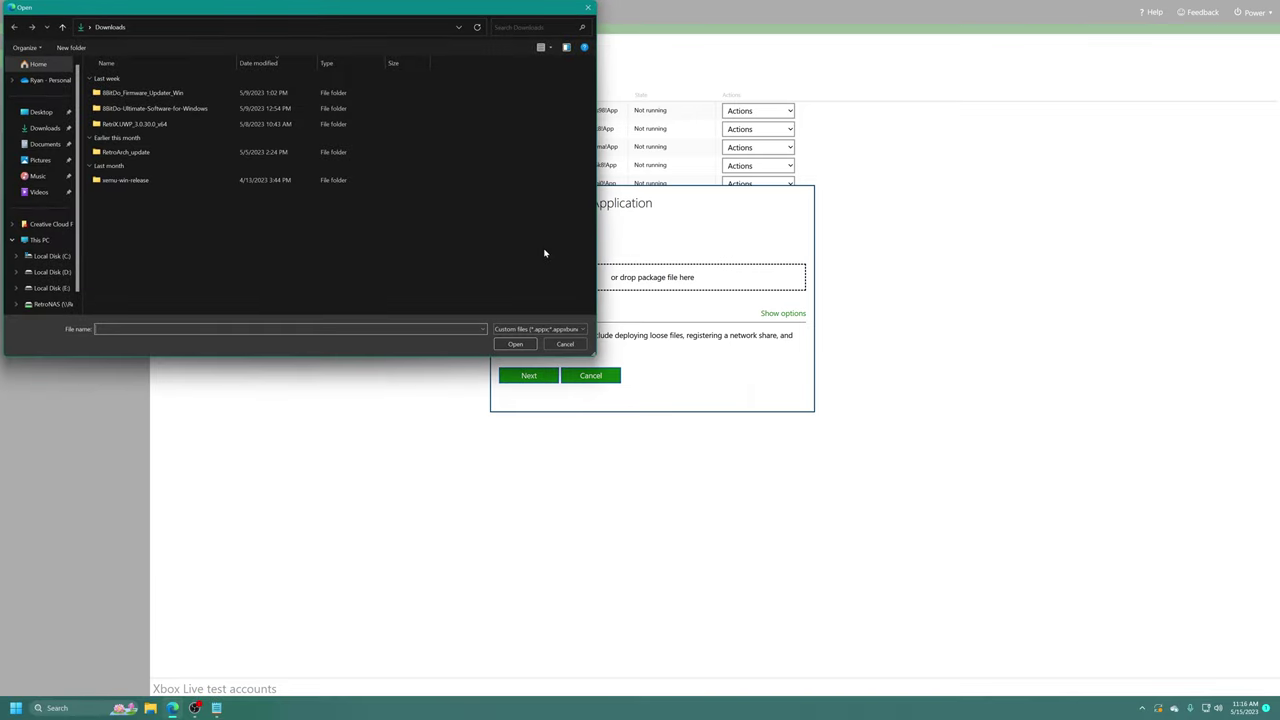
{"action": "left_click", "coordinate": [40, 112]}
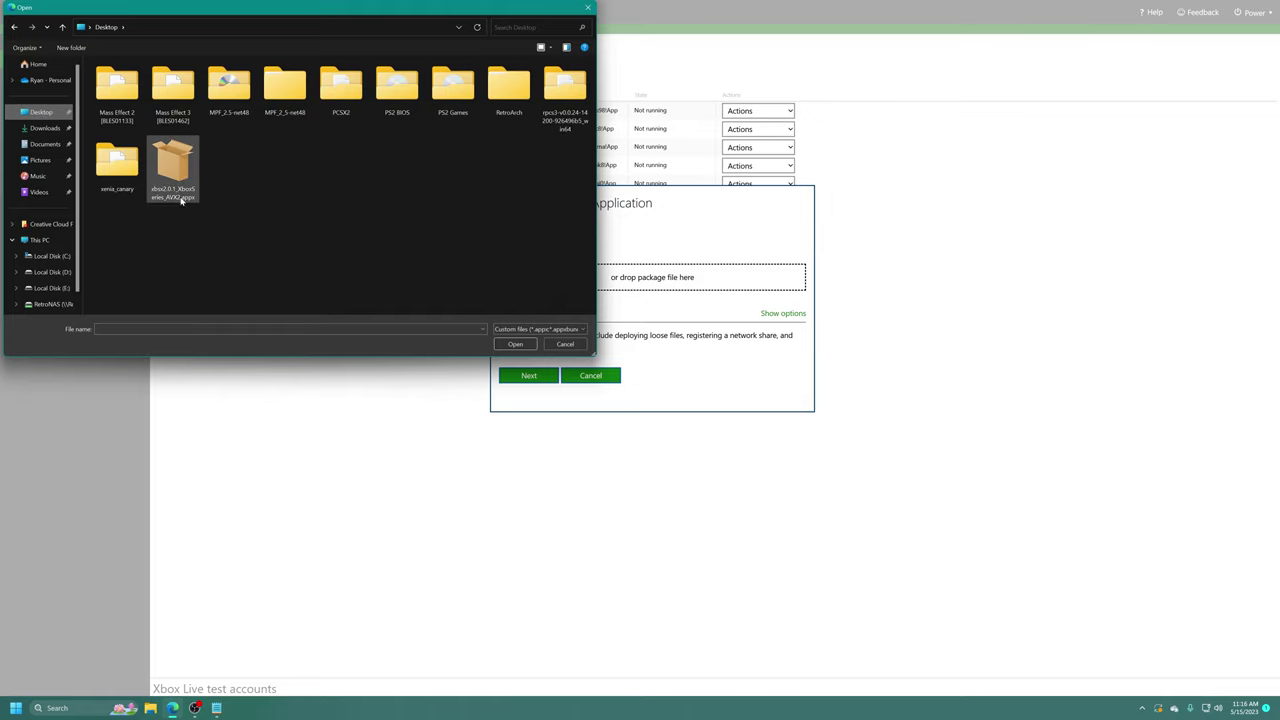
{"action": "double_click", "coordinate": [180, 170]}
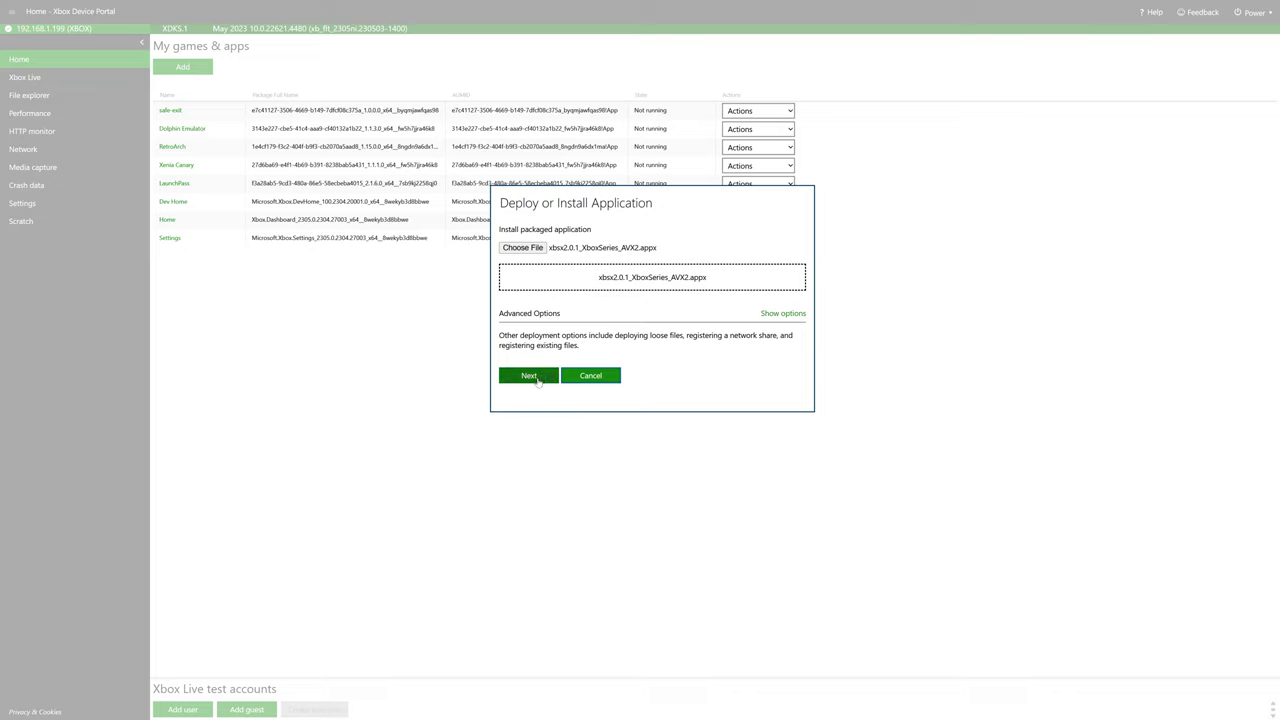
{"action": "left_click", "coordinate": [530, 376]}
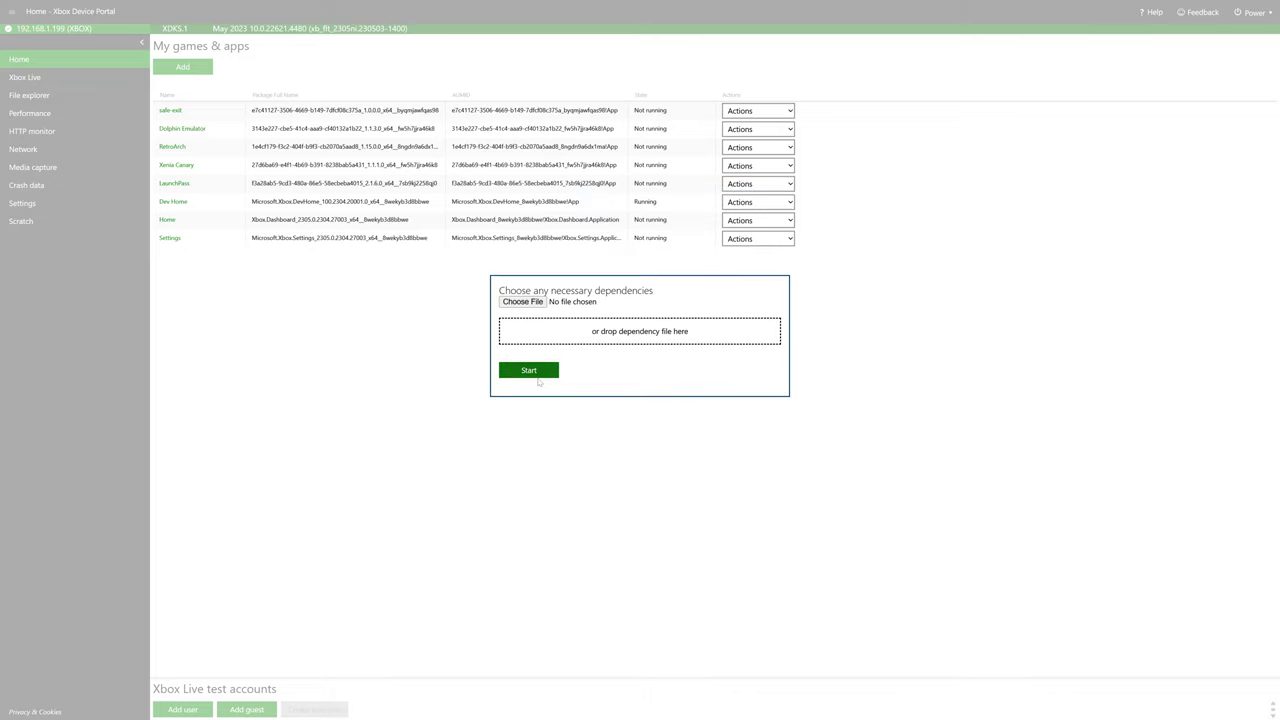
{"action": "left_click", "coordinate": [530, 372]}
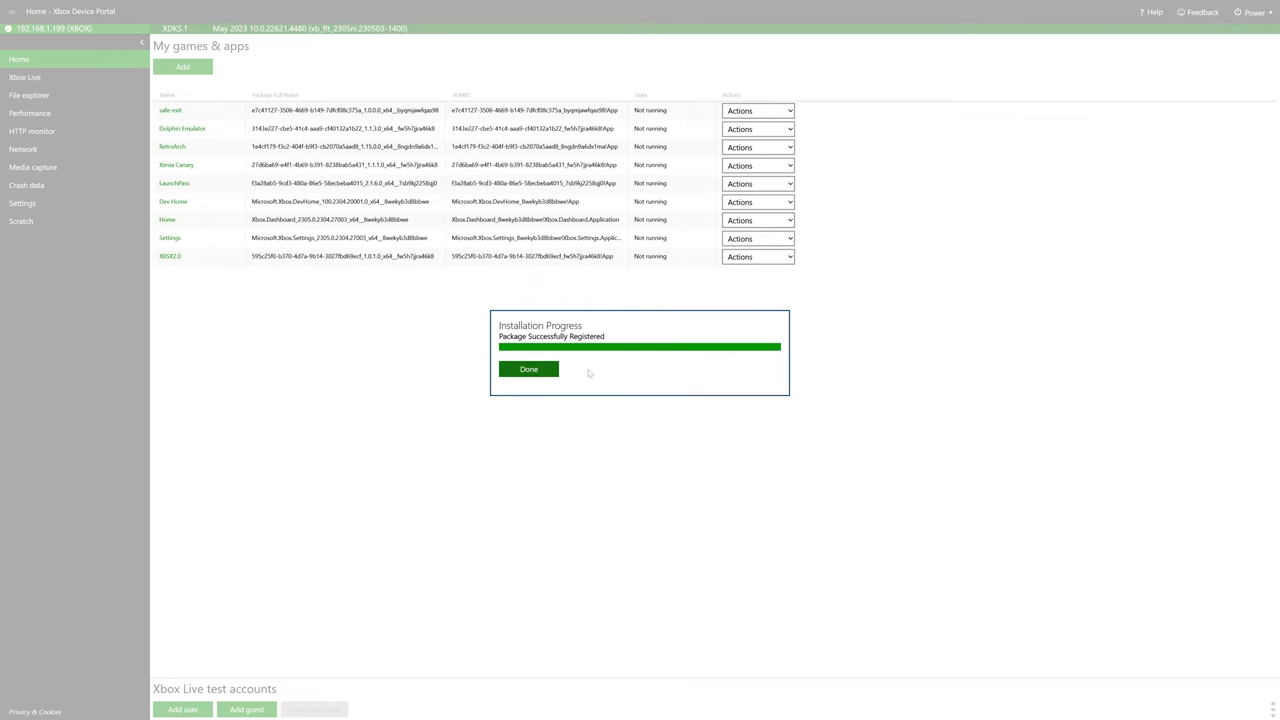
{"action": "left_click", "coordinate": [537, 371]}
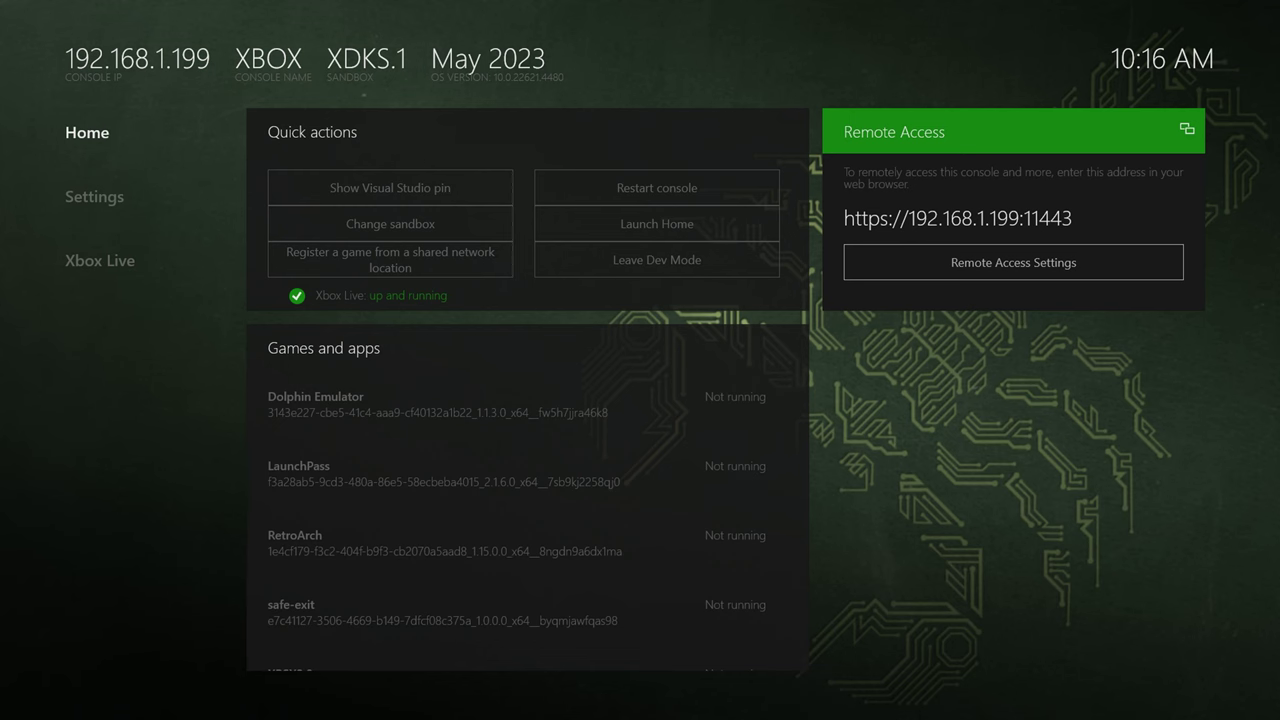
In Dev Home on the console, open the app details of XBSX2.0 from the games and apps list.
{"action": "key", "text": "Left"}
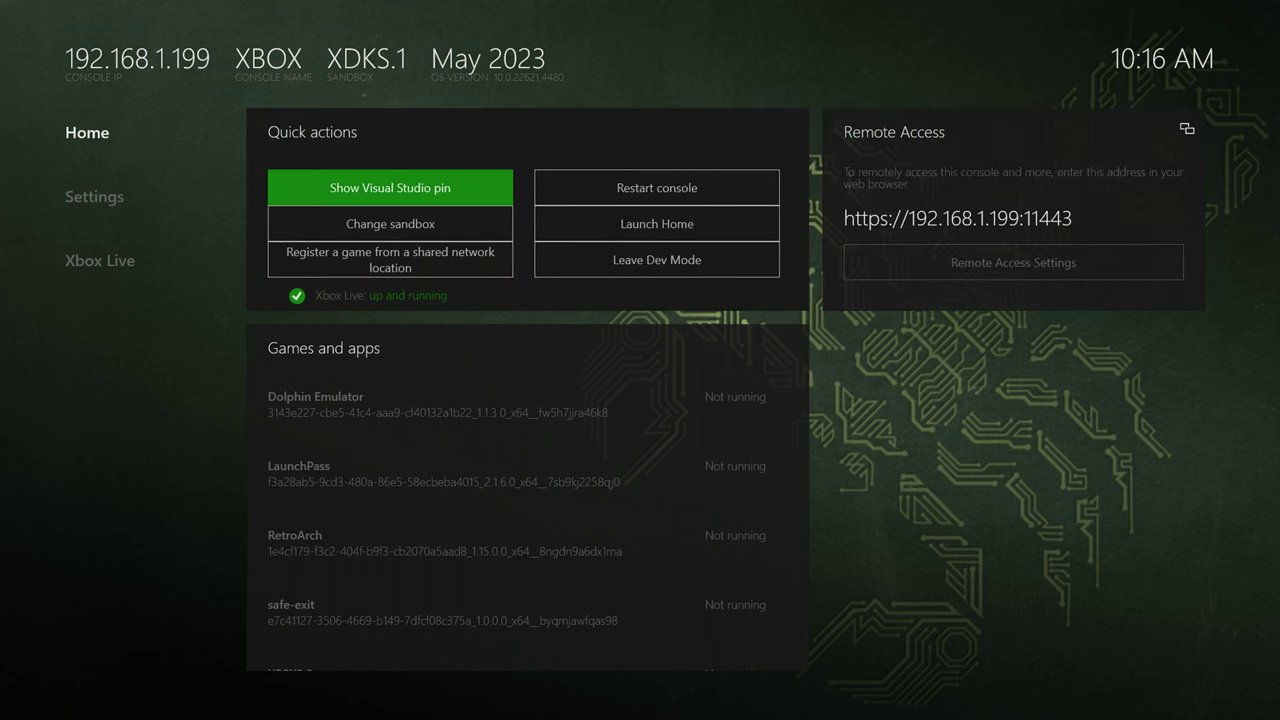
{"action": "key", "text": "Down"}
{"action": "key", "text": "Down"}
{"action": "key", "text": "Down"}
{"action": "key", "text": "Down"}
{"action": "key", "text": "Down"}
{"action": "key", "text": "Down"}
{"action": "key", "text": "Down"}
{"action": "key", "text": "Down"}
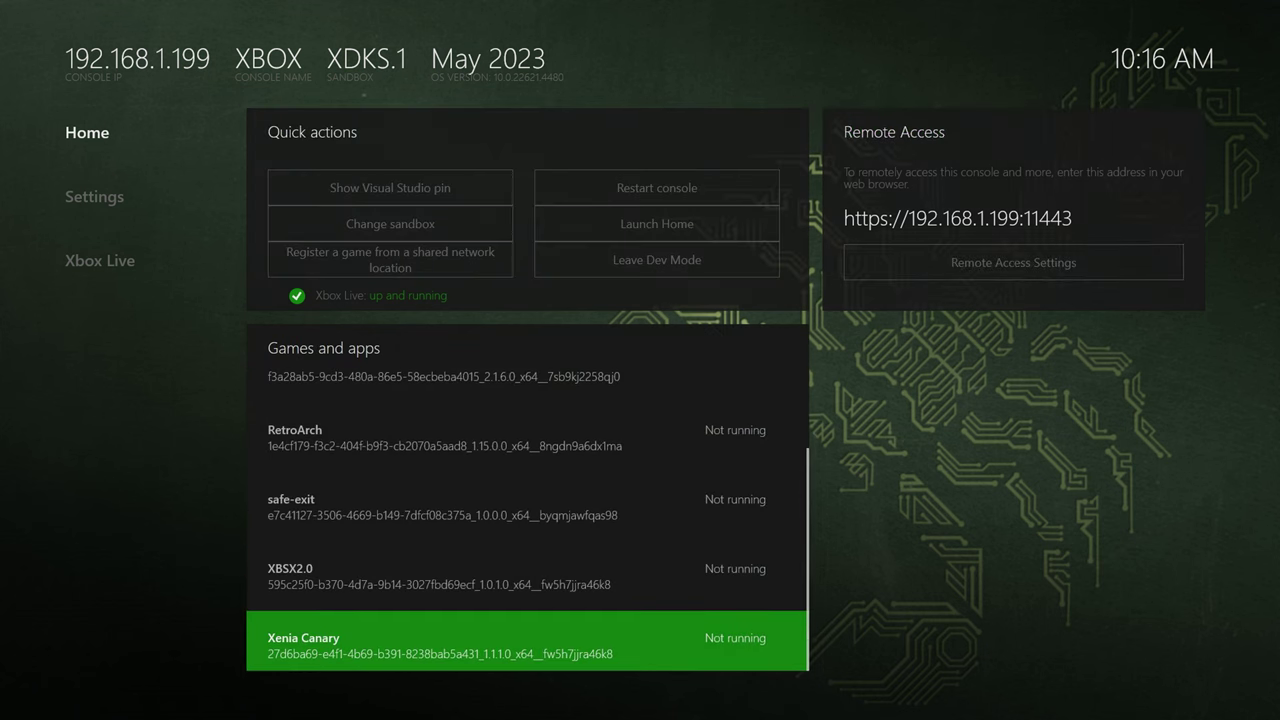
{"action": "key", "text": "Up"}
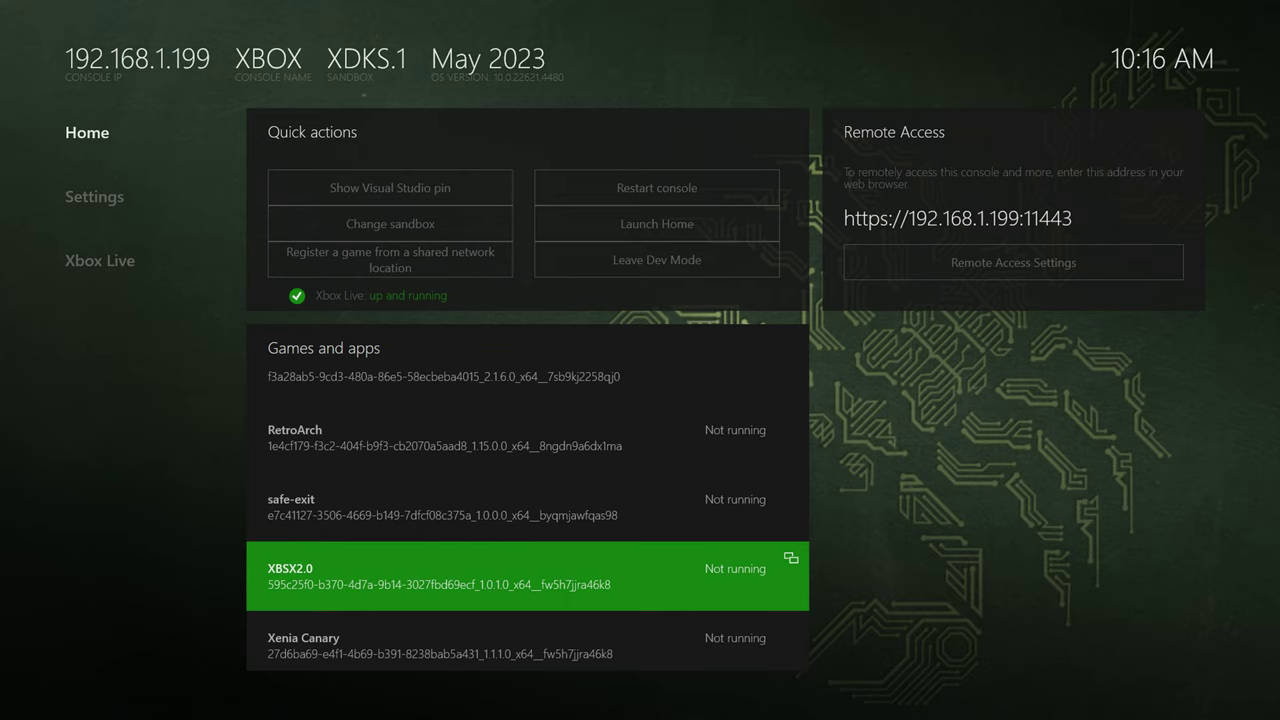
{"action": "key", "text": "Return"}
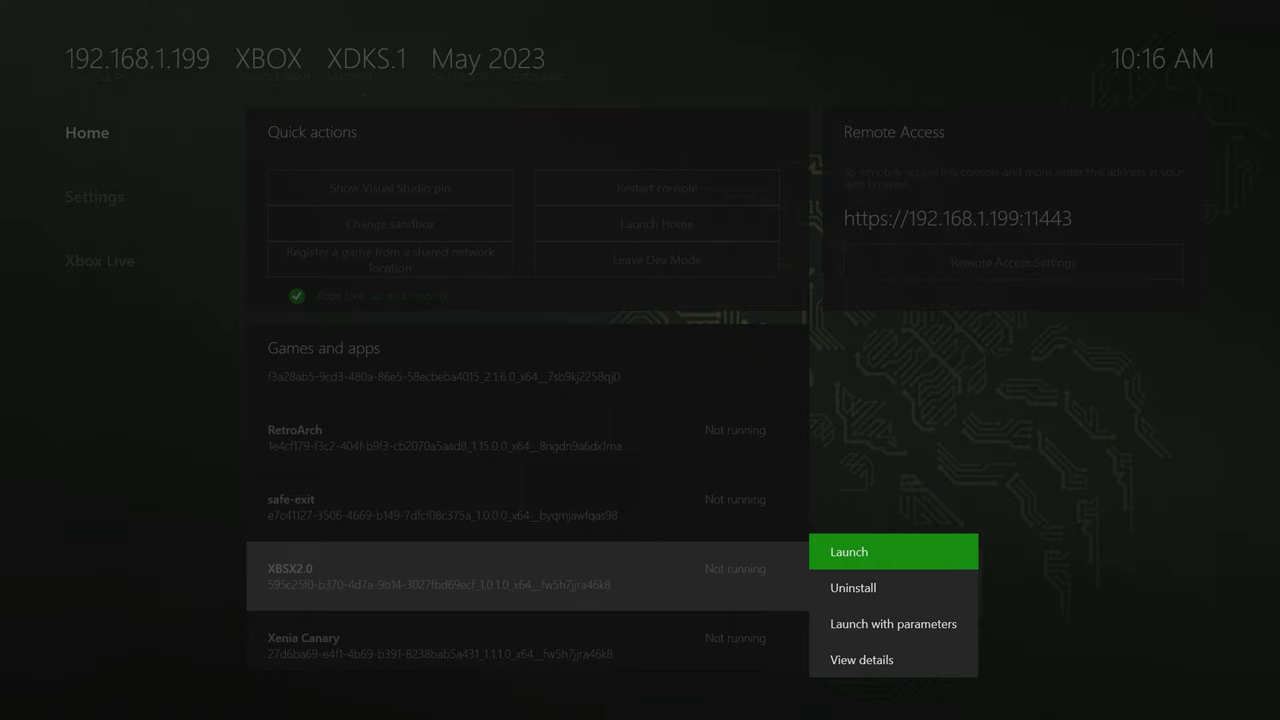
{"action": "key", "text": "Down"}
{"action": "key", "text": "Down"}
{"action": "key", "text": "Down"}
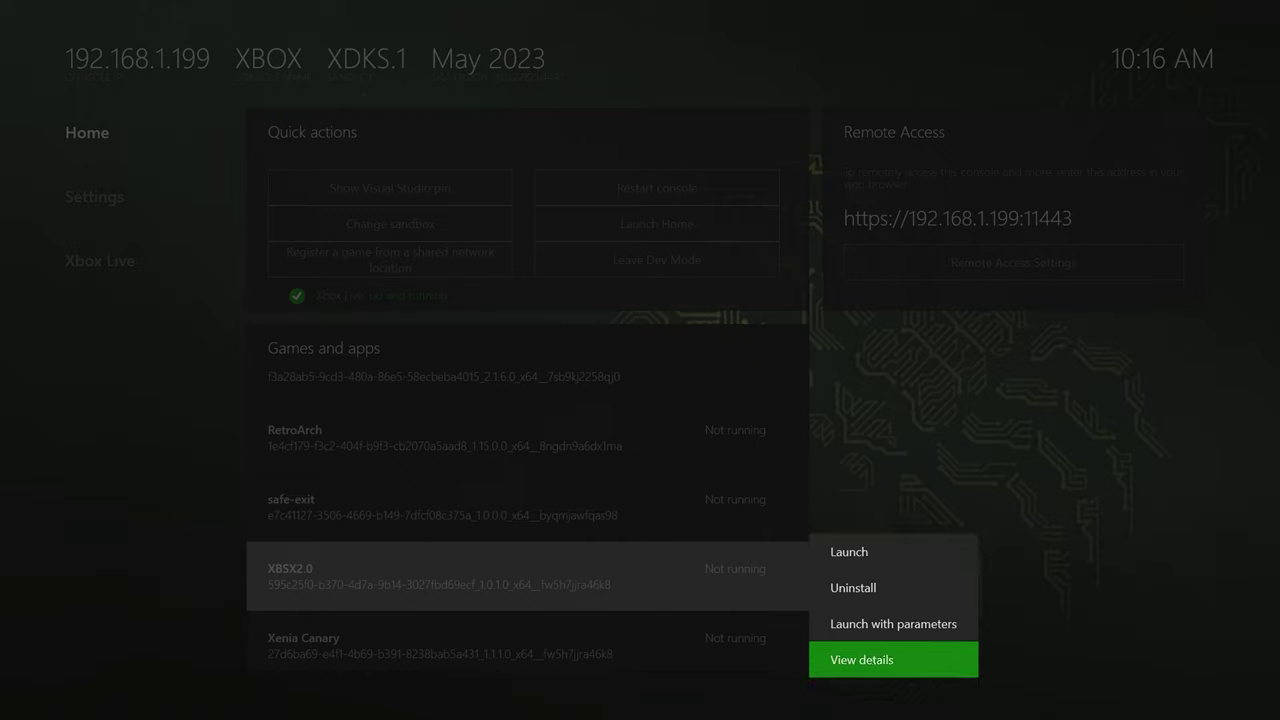
{"action": "key", "text": "Return"}
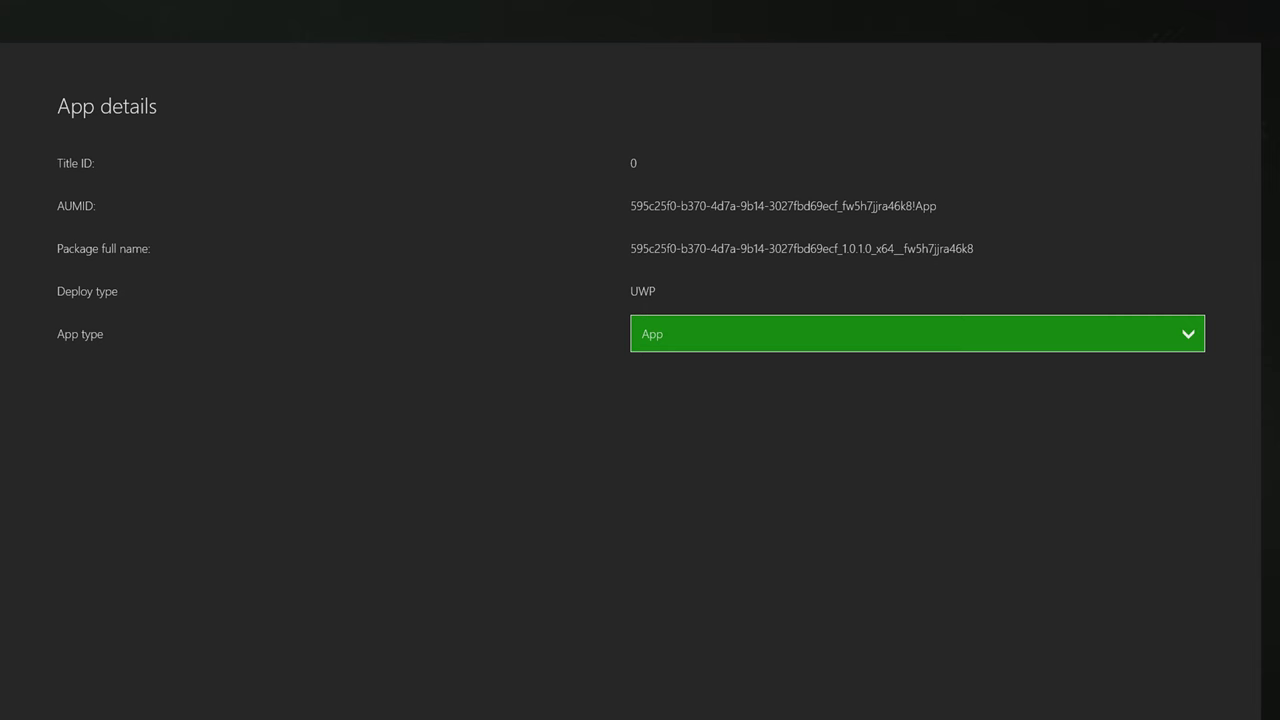
Set the XBSX2.0 app type to Game and close its details.
{"action": "key", "text": "Return"}
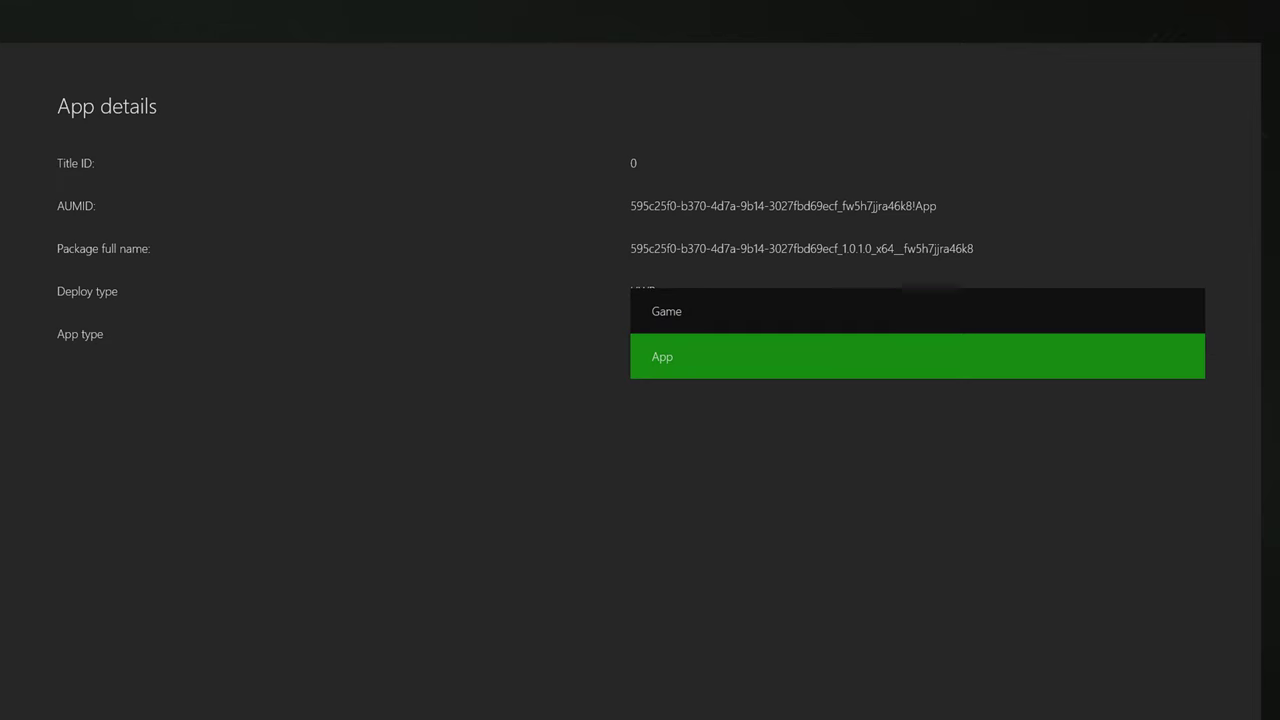
{"action": "key", "text": "Up"}
{"action": "key", "text": "Return"}
{"action": "key", "text": "Escape"}
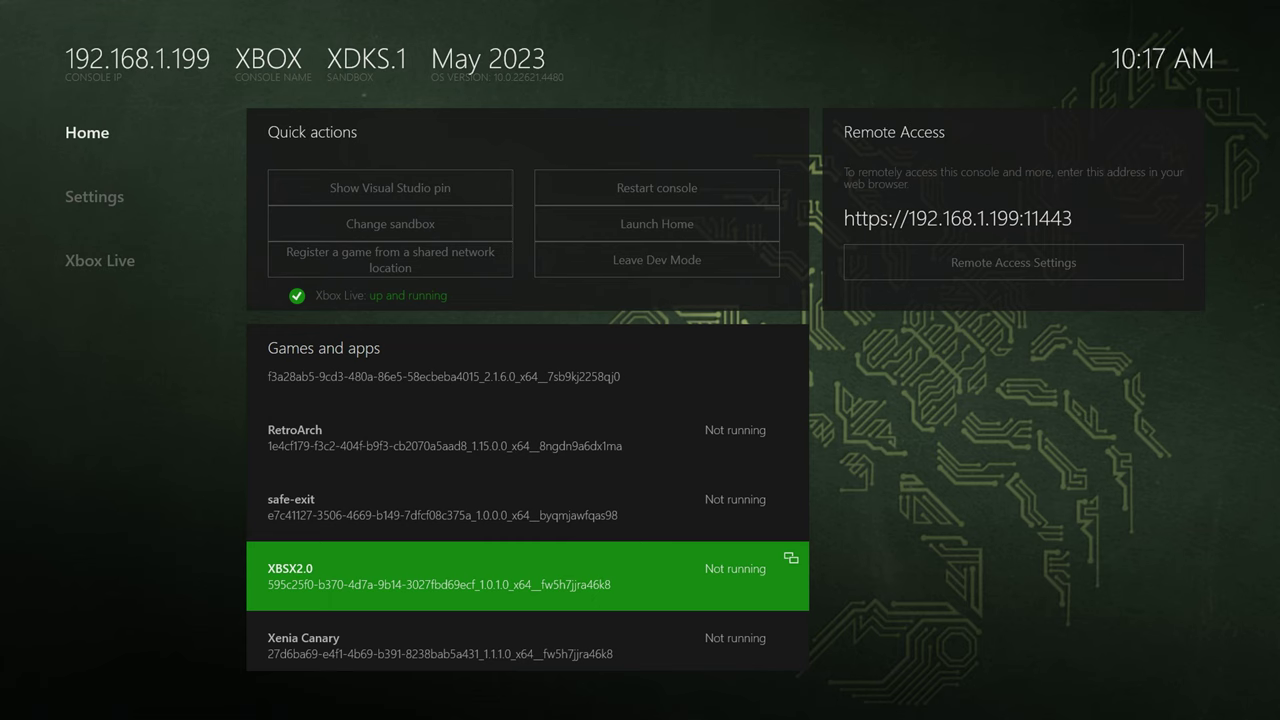
Restart the console from the quick actions and confirm the restart.
{"action": "key", "text": "Up"}
{"action": "key", "text": "Up"}
{"action": "key", "text": "Up"}
{"action": "key", "text": "Up"}
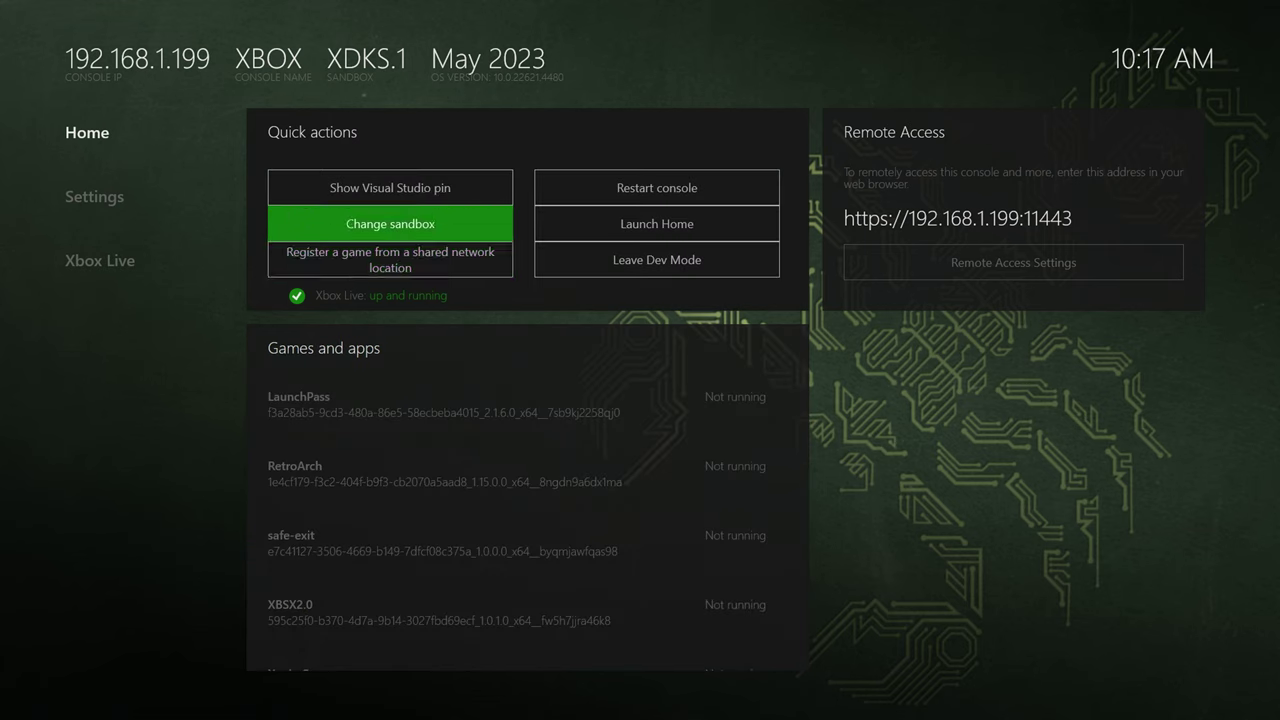
{"action": "key", "text": "Up"}
{"action": "key", "text": "Right"}
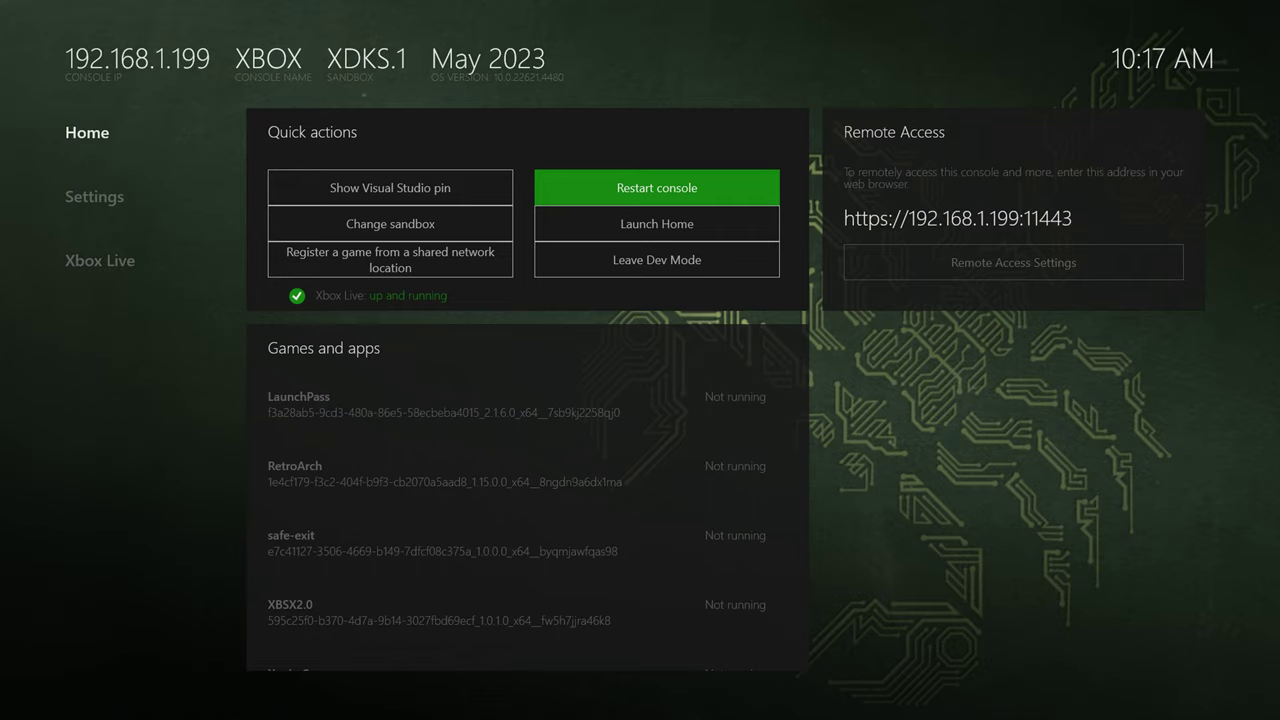
{"action": "key", "text": "Return"}
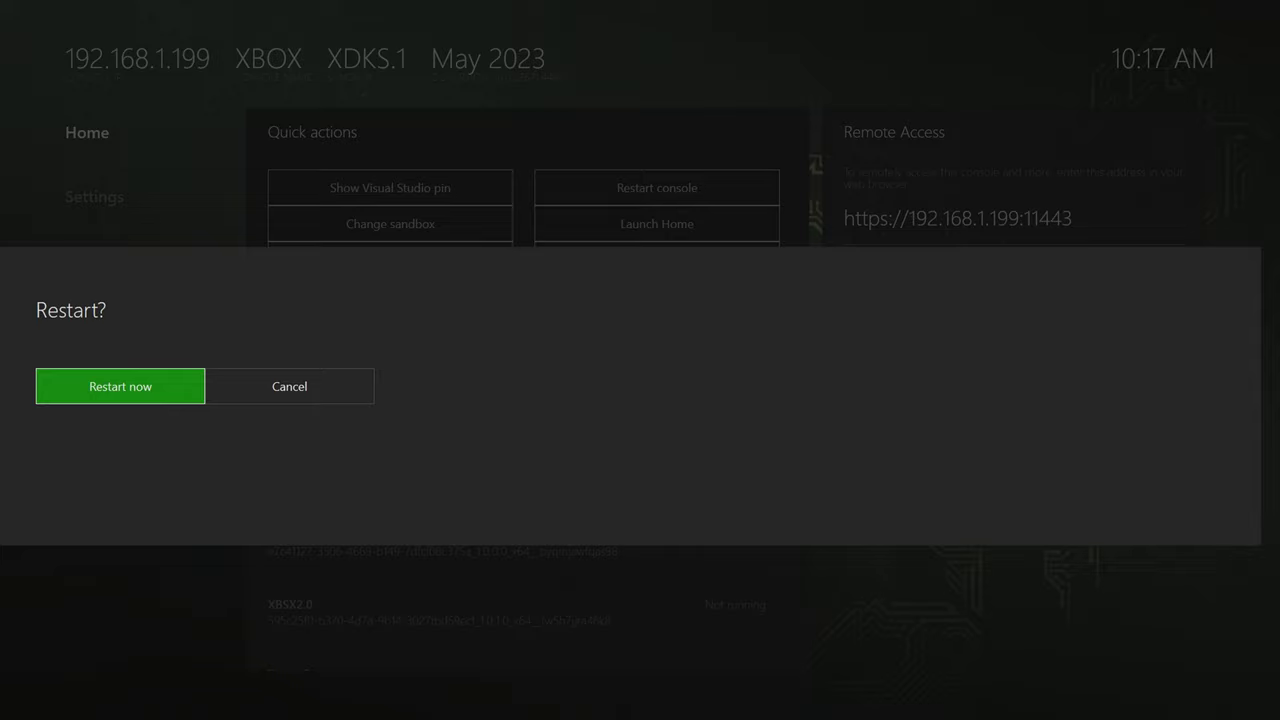
{"action": "key", "text": "Return"}
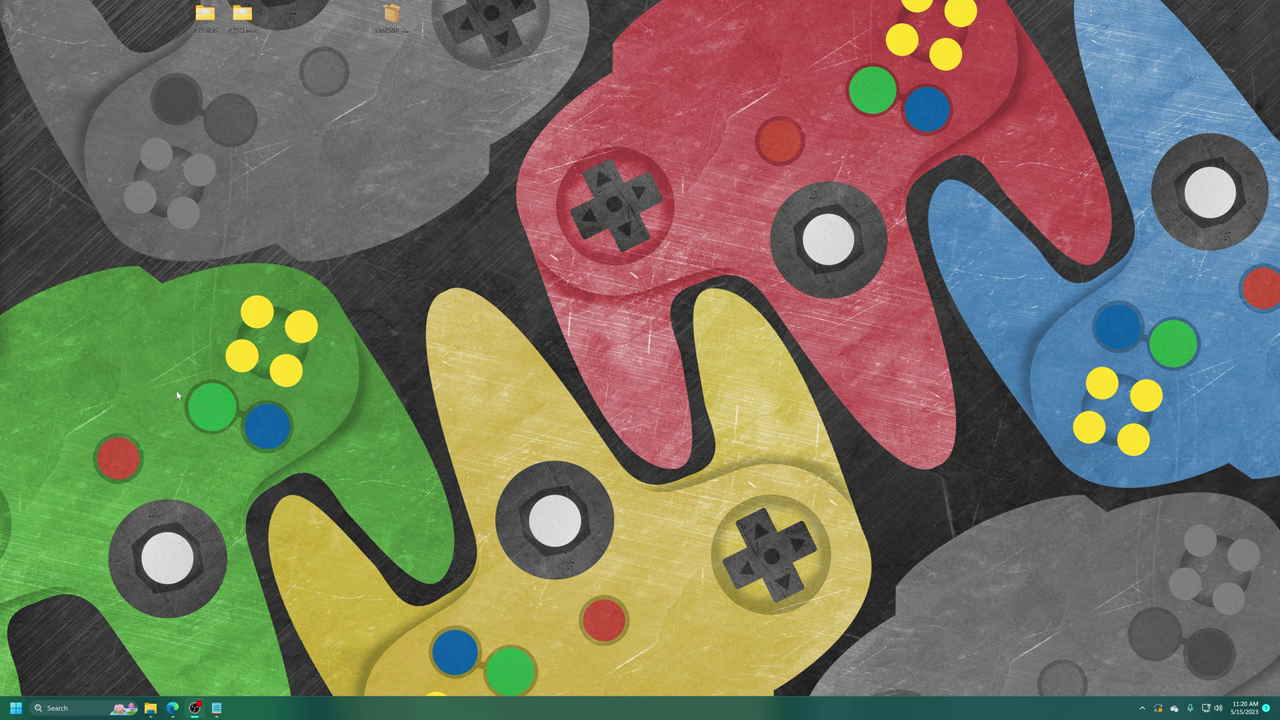
In File Explorer on the PC, create a folder named XBSX2 in the root of the XboxMediaUSB (G:) drive.
{"action": "left_click", "coordinate": [150, 708]}
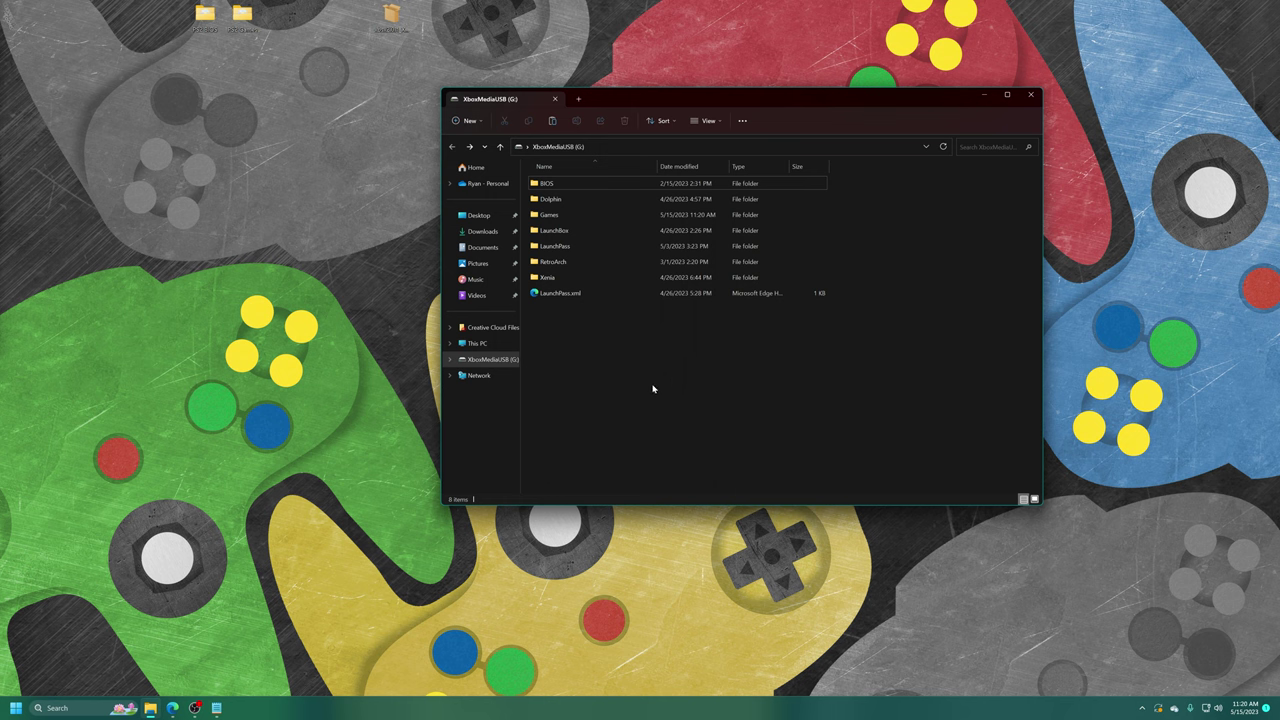
{"action": "right_click", "coordinate": [652, 388]}
{"action": "mouse_move", "coordinate": [745, 505]}
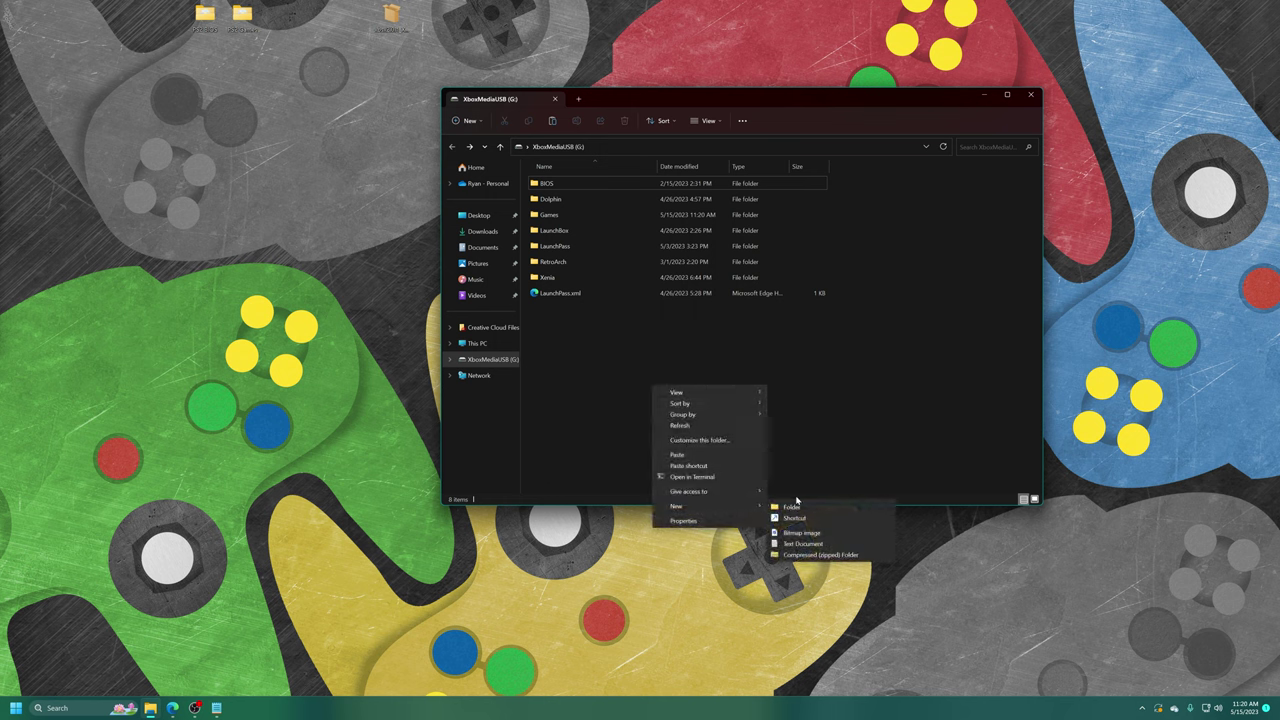
{"action": "left_click", "coordinate": [805, 505]}
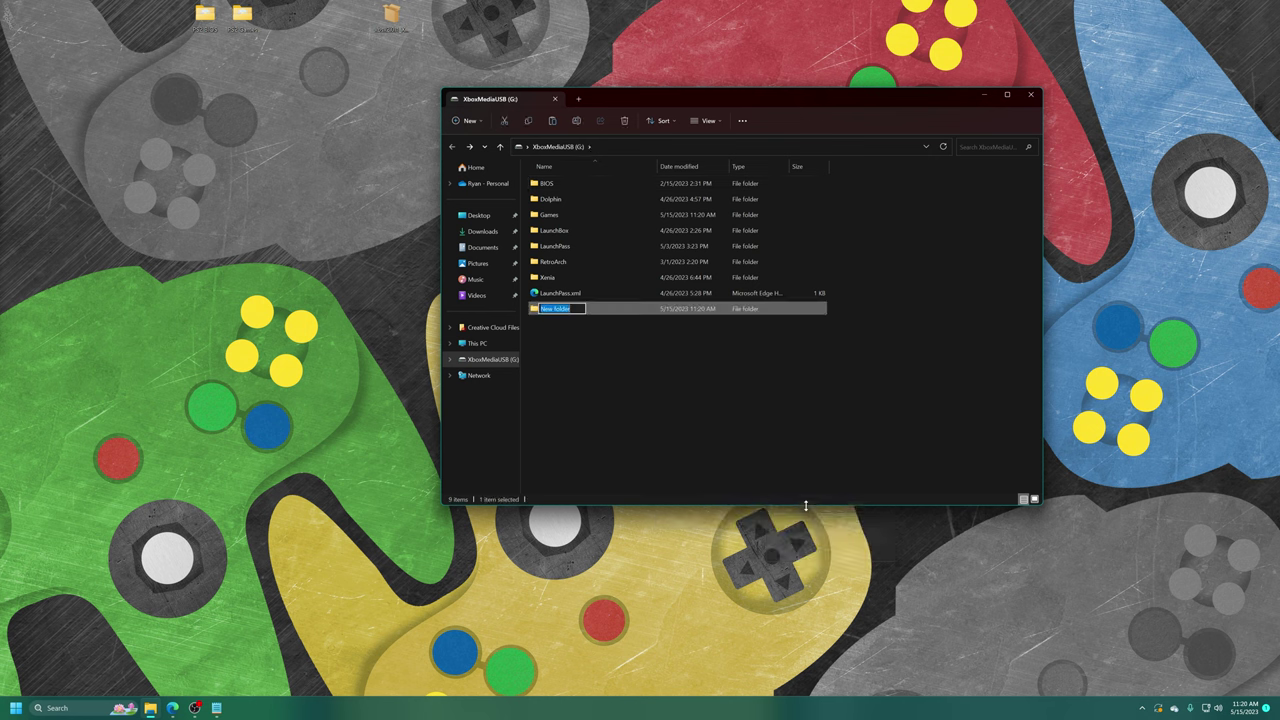
{"action": "type", "text": "XBSXS"}
{"action": "left_click", "coordinate": [805, 505]}
Bring up the Notepad list of recommended folders, enlarge its text to 230%, and place it beside the File Explorer window.
{"action": "left_click", "coordinate": [216, 708]}
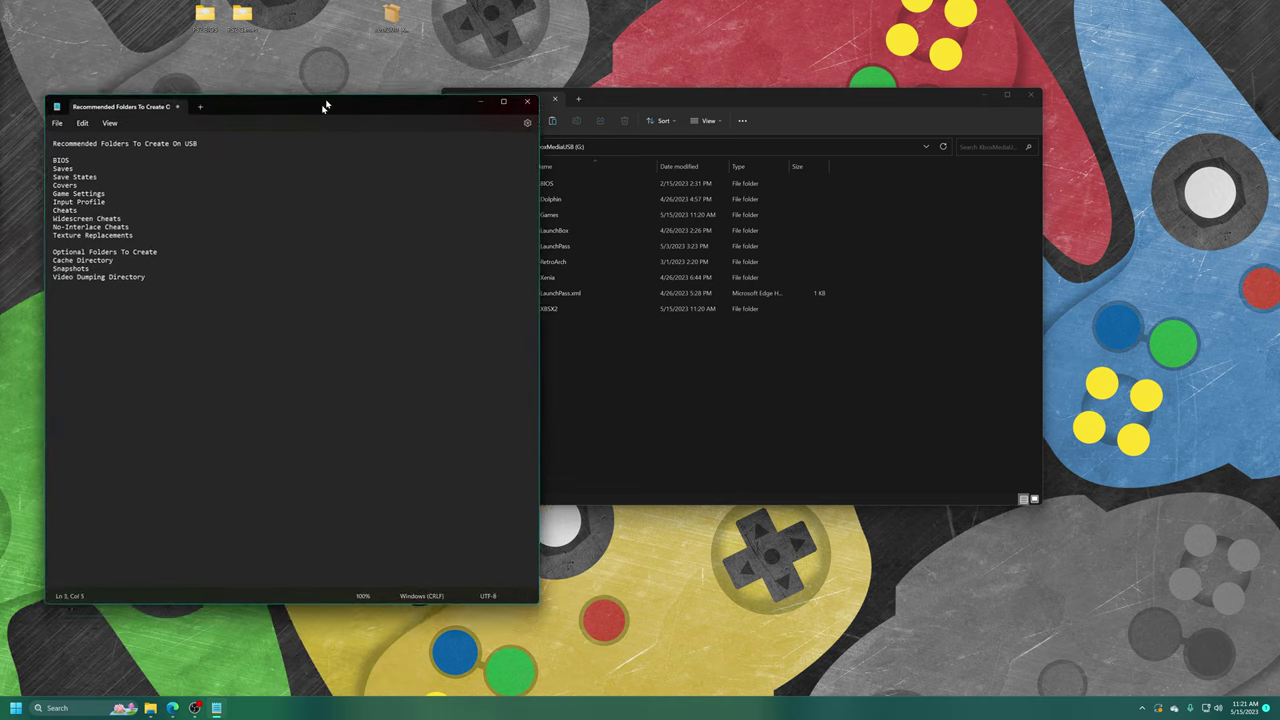
{"action": "left_click_drag", "start_coordinate": [329, 106], "coordinate": [486, 180]}
{"action": "key", "text": "ctrl+plus"}
{"action": "key", "text": "ctrl+plus"}
{"action": "key", "text": "ctrl+plus"}
{"action": "key", "text": "ctrl+plus"}
{"action": "key", "text": "ctrl+plus"}
{"action": "key", "text": "ctrl+plus"}
{"action": "key", "text": "ctrl+plus"}
{"action": "key", "text": "ctrl+plus"}
{"action": "key", "text": "ctrl+plus"}
{"action": "key", "text": "ctrl+plus"}
{"action": "key", "text": "ctrl+plus"}
{"action": "key", "text": "ctrl+plus"}
{"action": "key", "text": "ctrl+plus"}
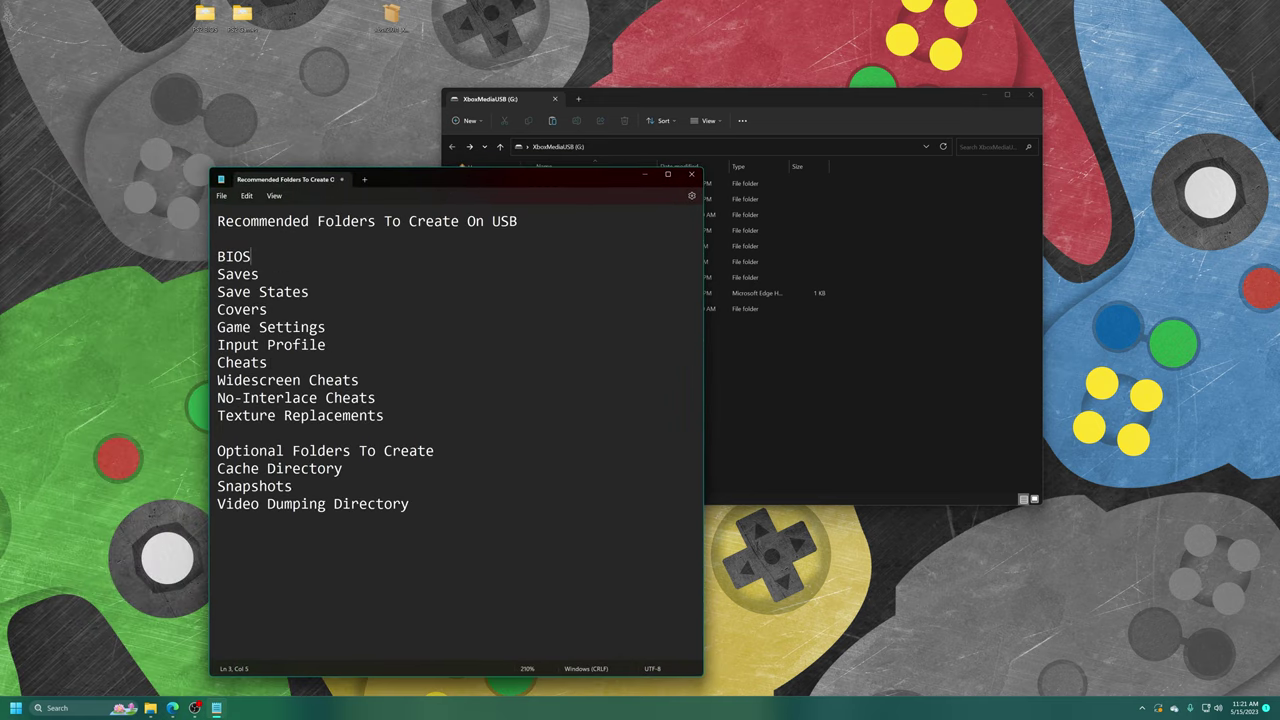
{"action": "left_click_drag", "start_coordinate": [482, 180], "coordinate": [272, 62]}
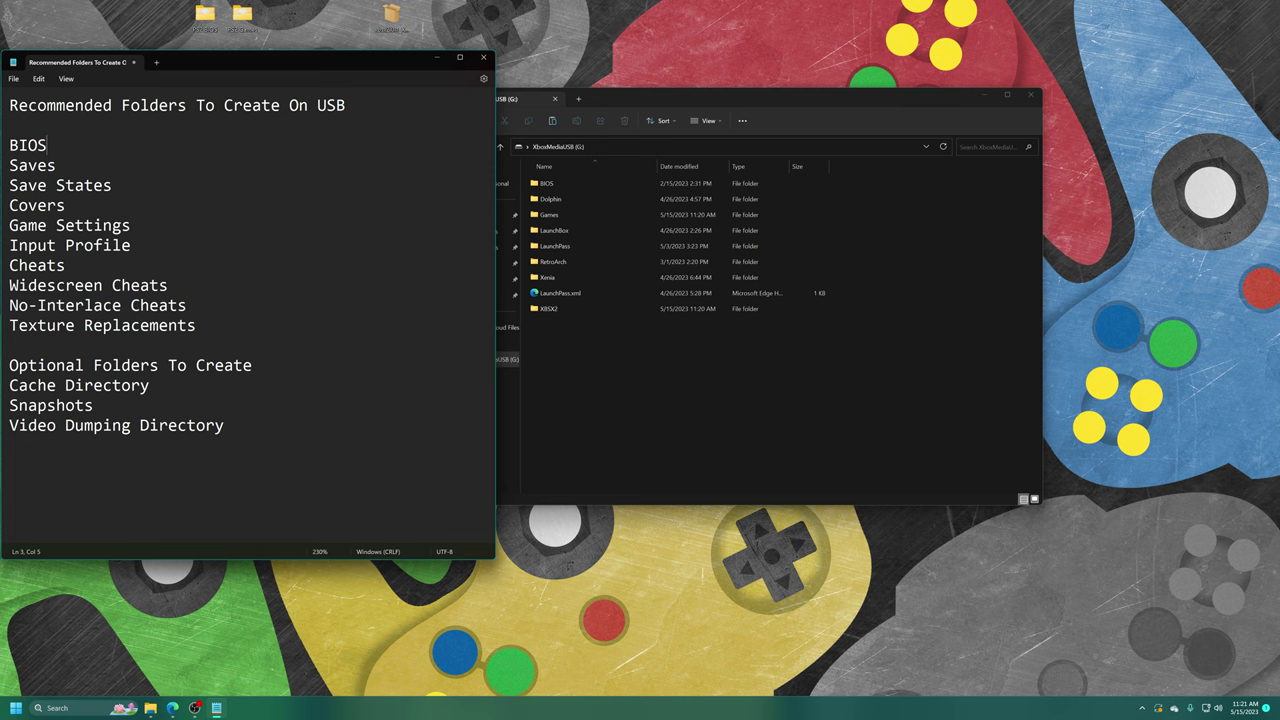
Open the XBSX2 folder on the USB drive and create a folder named BIOS inside it.
{"action": "double_click", "coordinate": [565, 307]}
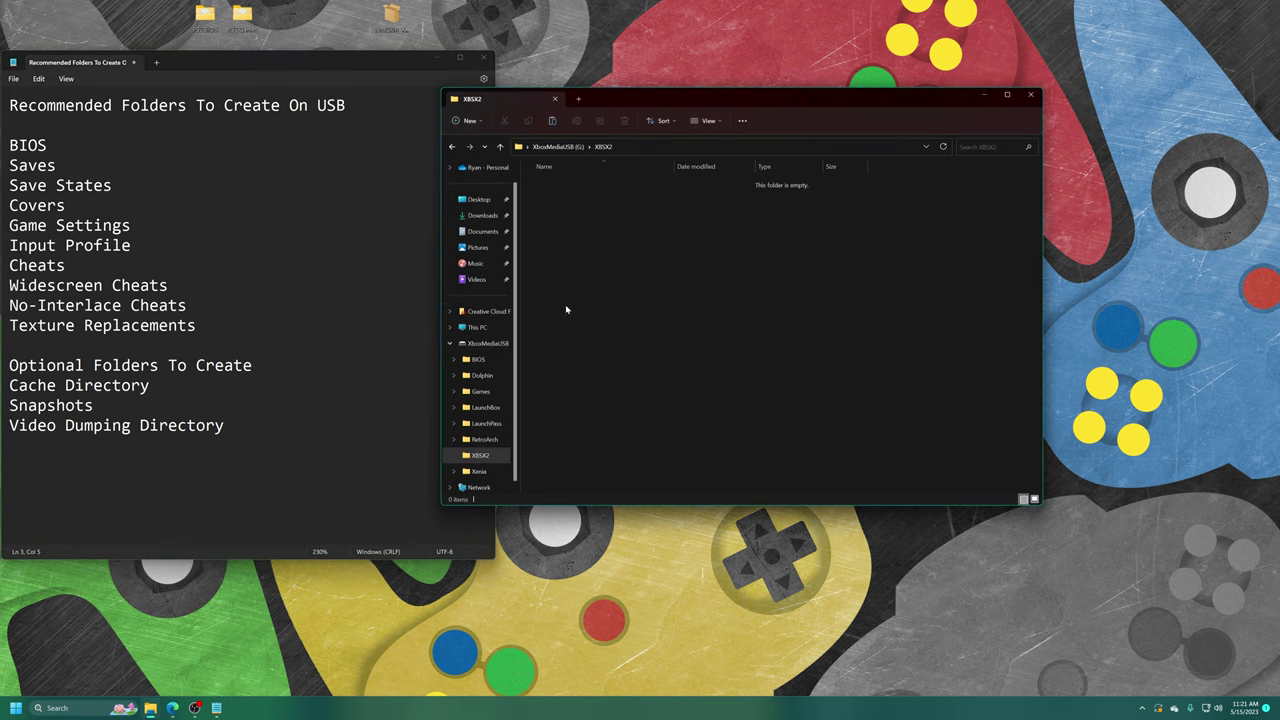
{"action": "right_click", "coordinate": [636, 225]}
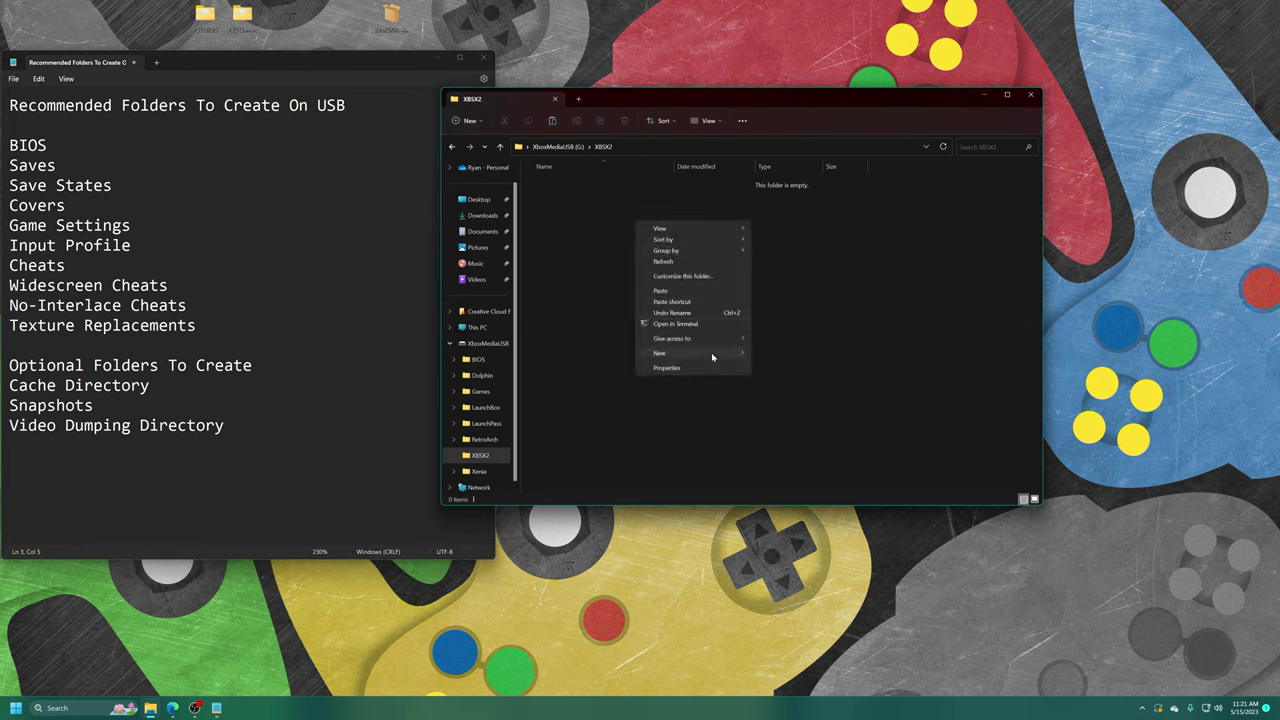
{"action": "mouse_move", "coordinate": [711, 355]}
{"action": "left_click", "coordinate": [791, 356]}
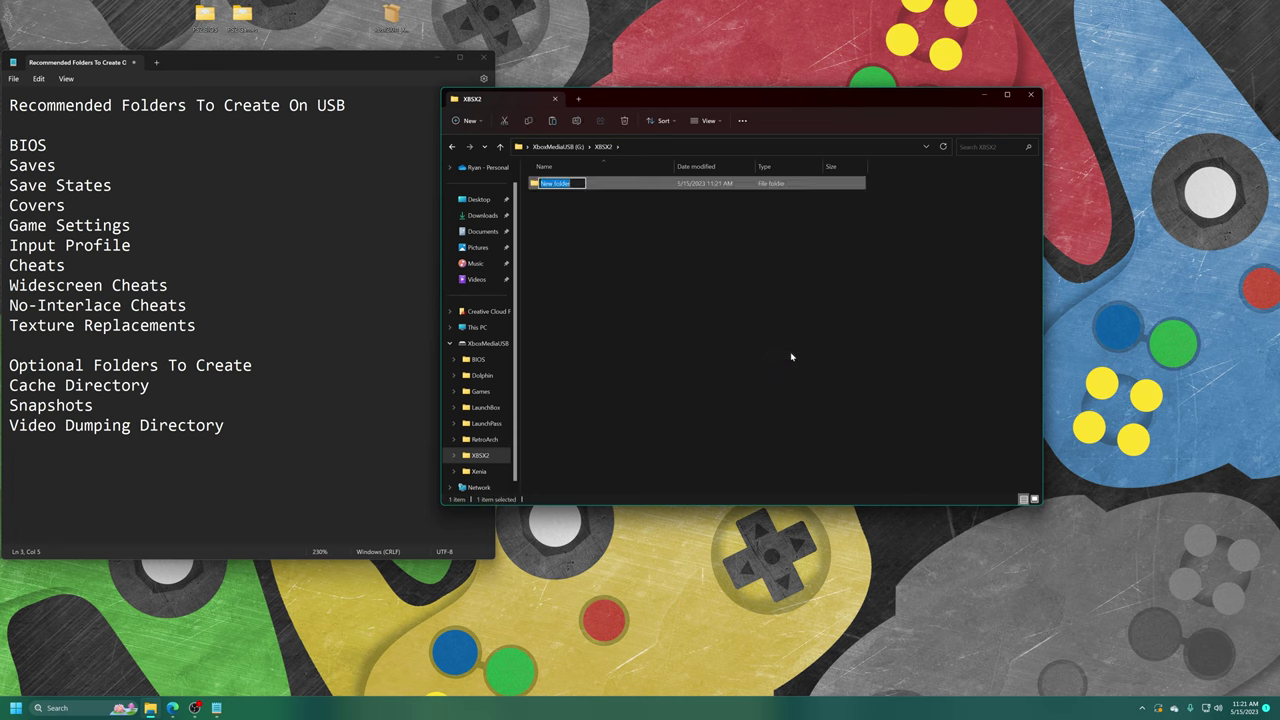
{"action": "type", "text": "BIOS"}
{"action": "key", "text": "Return"}
Create two more folders named Saves and States inside the XBSX2 folder.
{"action": "right_click", "coordinate": [626, 310]}
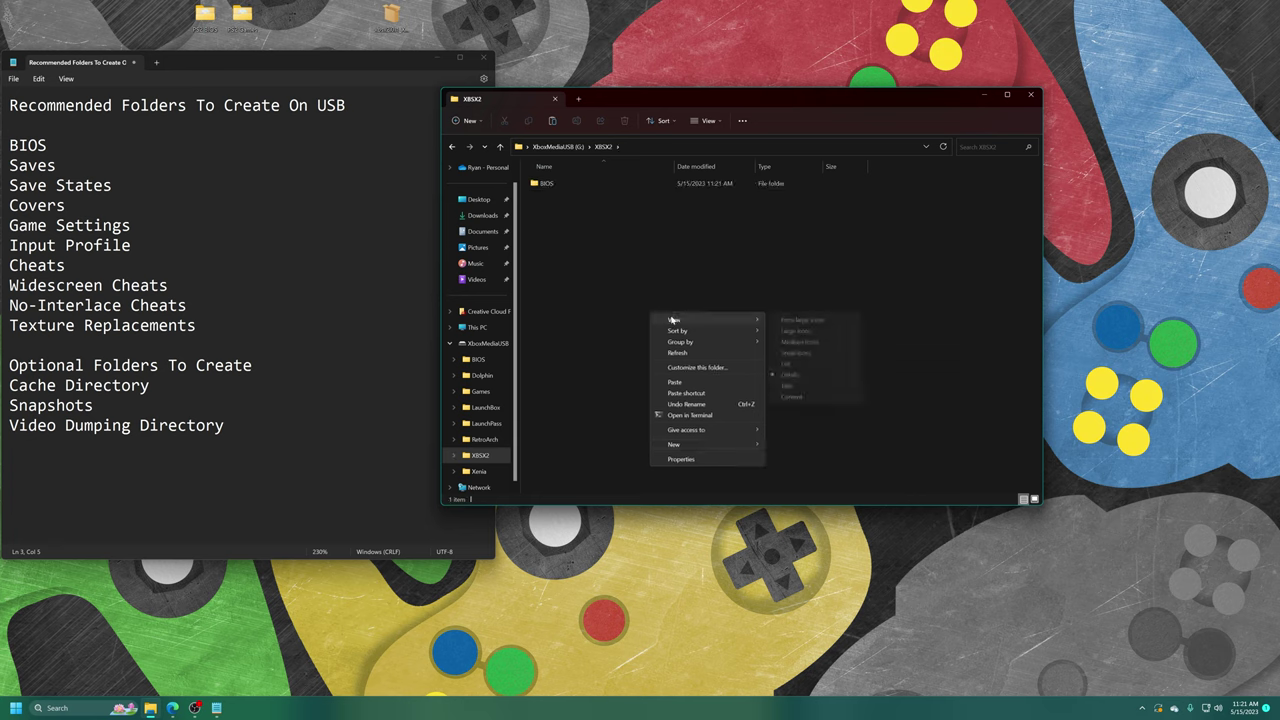
{"action": "mouse_move", "coordinate": [740, 442]}
{"action": "left_click", "coordinate": [792, 445]}
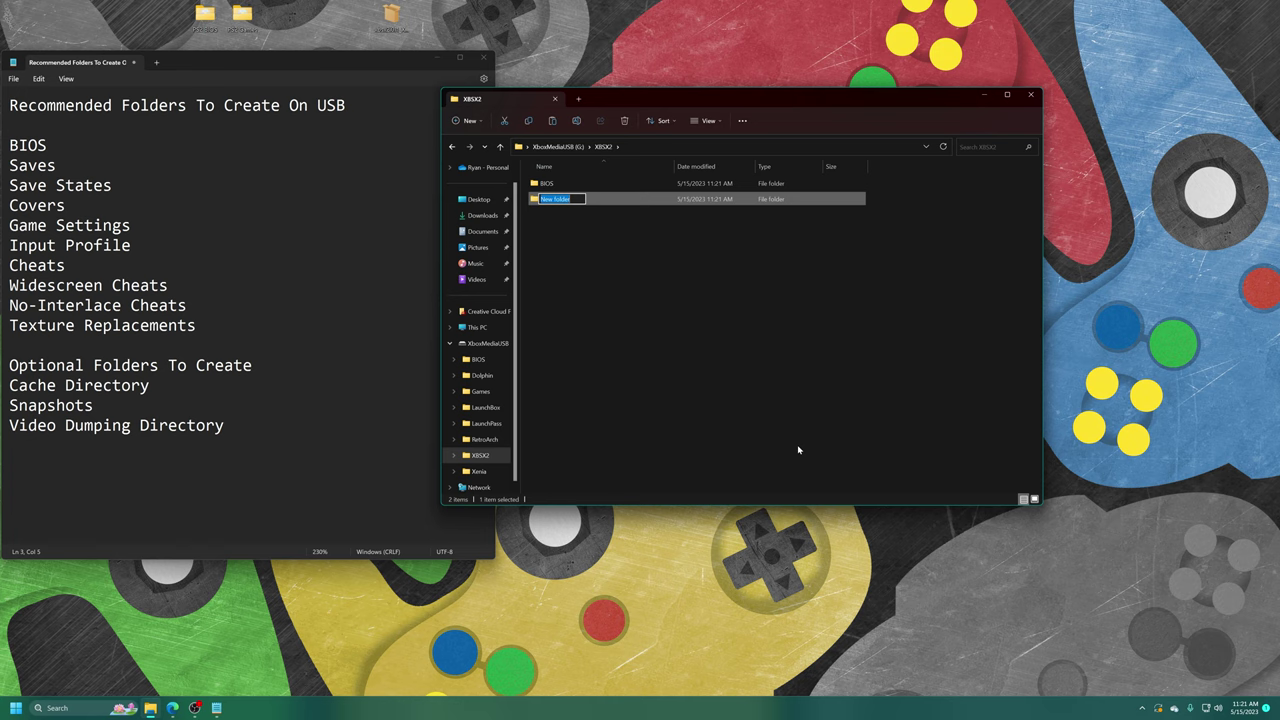
{"action": "type", "text": "Saves"}
{"action": "key", "text": "Return"}
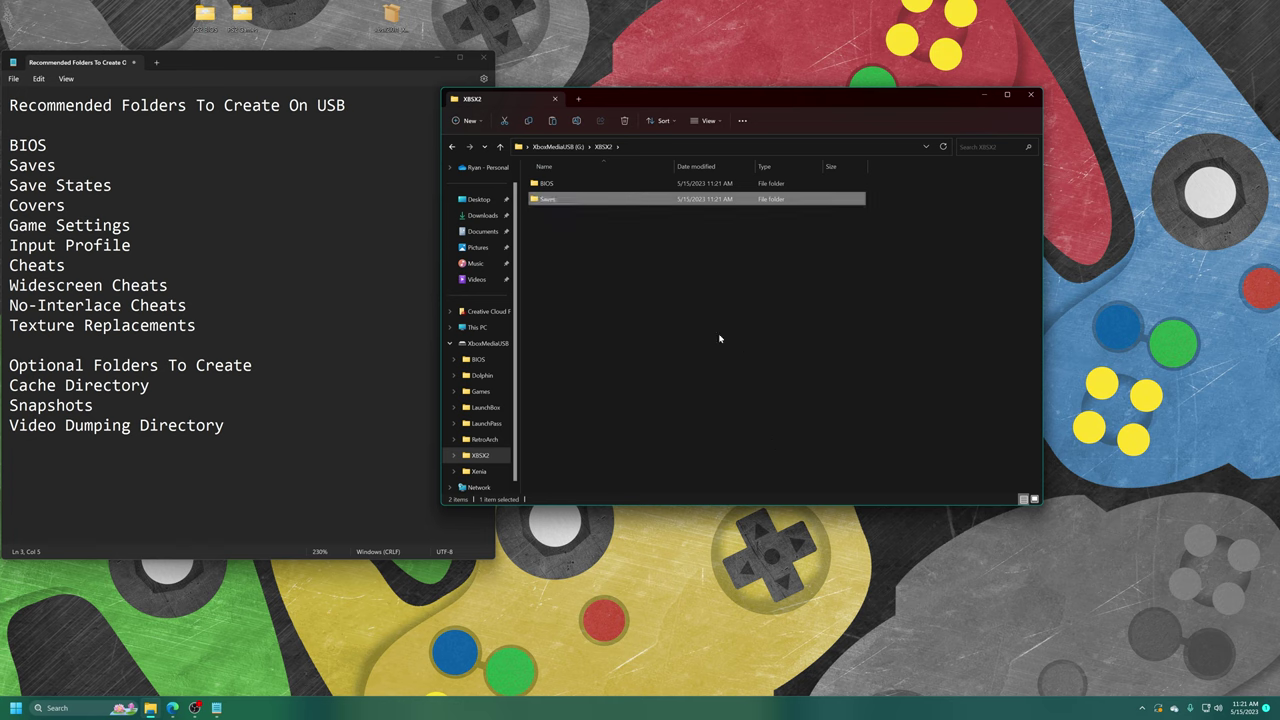
{"action": "right_click", "coordinate": [718, 338]}
{"action": "mouse_move", "coordinate": [768, 449]}
{"action": "left_click", "coordinate": [830, 450]}
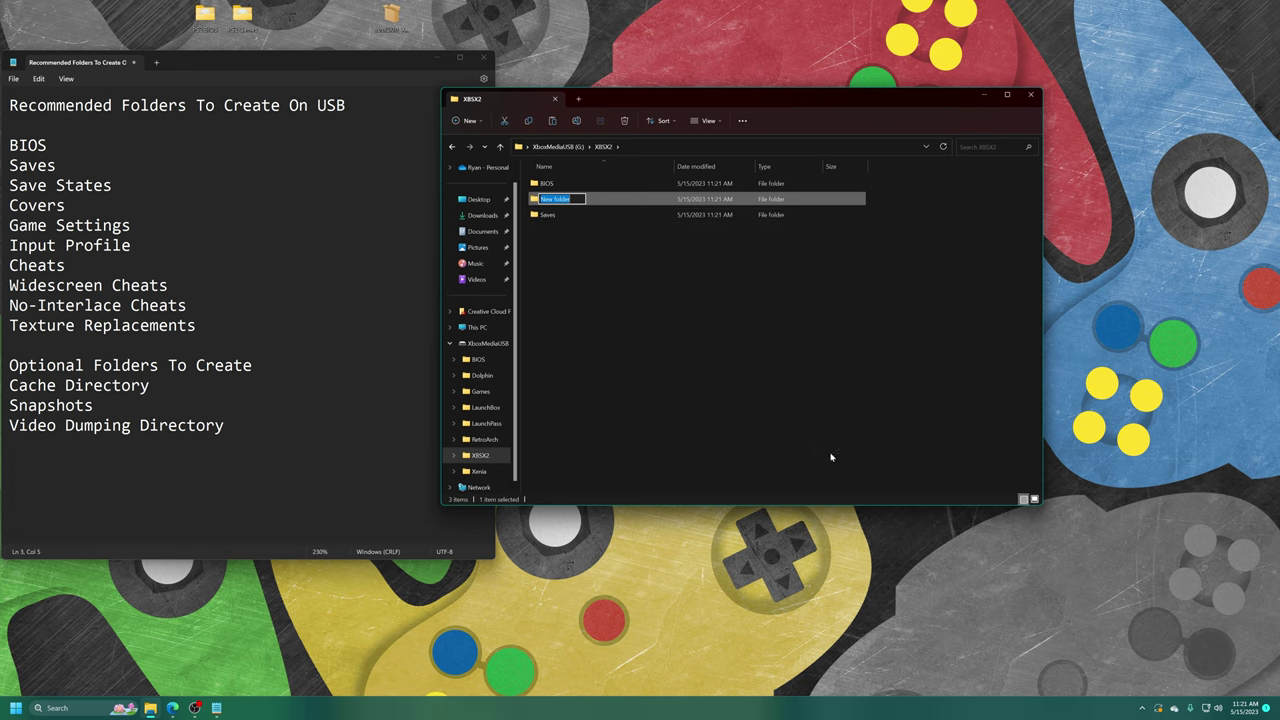
{"action": "type", "text": "States"}
{"action": "key", "text": "Return"}
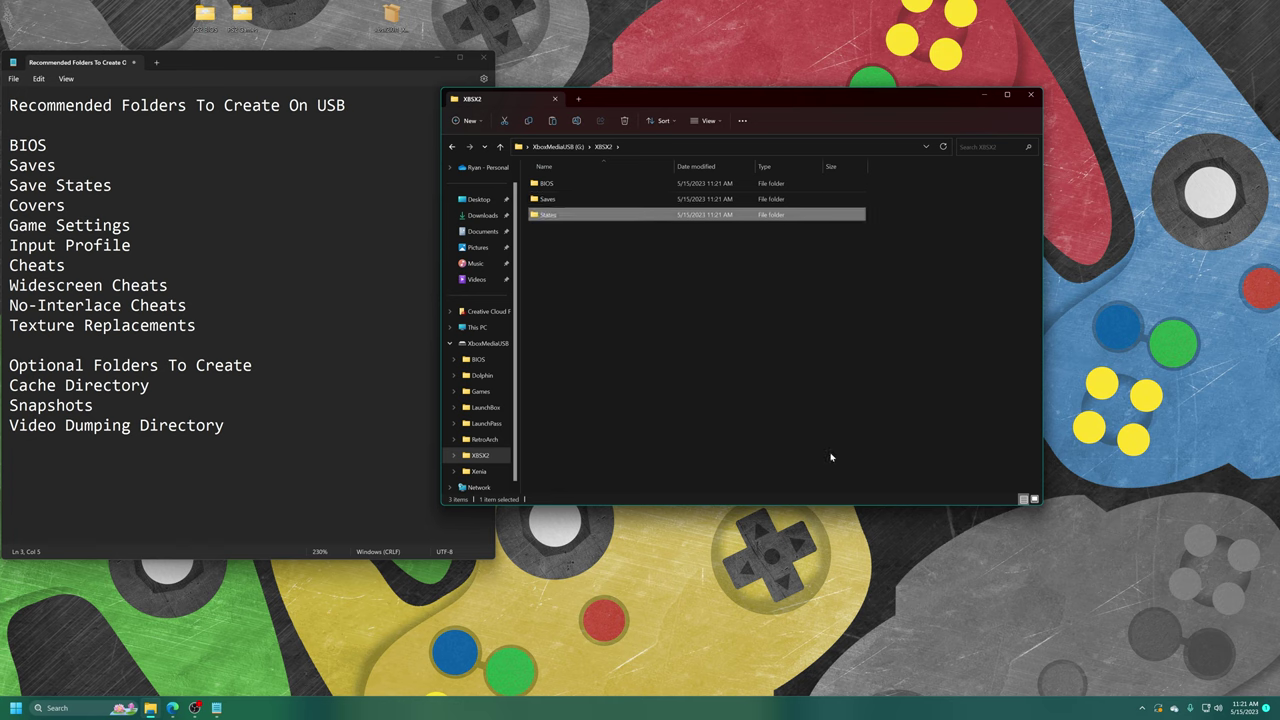
Add folders named Covers and Game Settings to the XBSX2 folder.
{"action": "right_click", "coordinate": [663, 331]}
{"action": "mouse_move", "coordinate": [750, 468]}
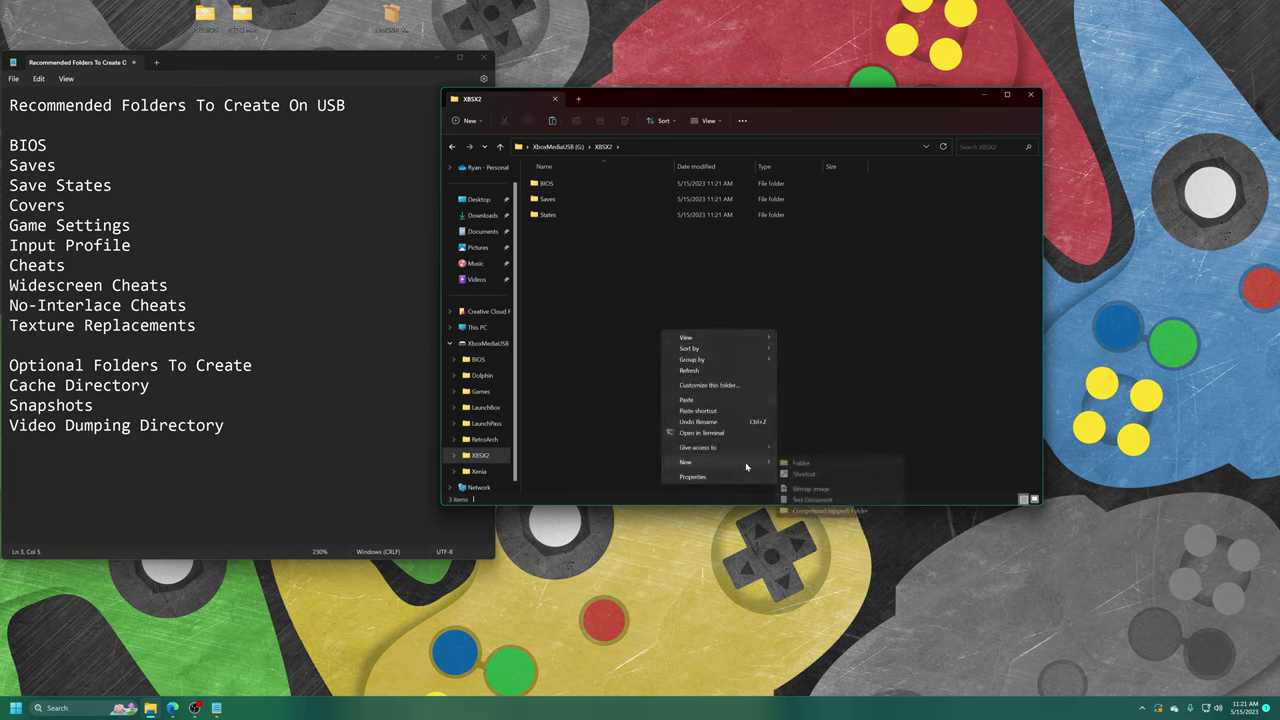
{"action": "left_click", "coordinate": [790, 463]}
{"action": "type", "text": "Covers"}
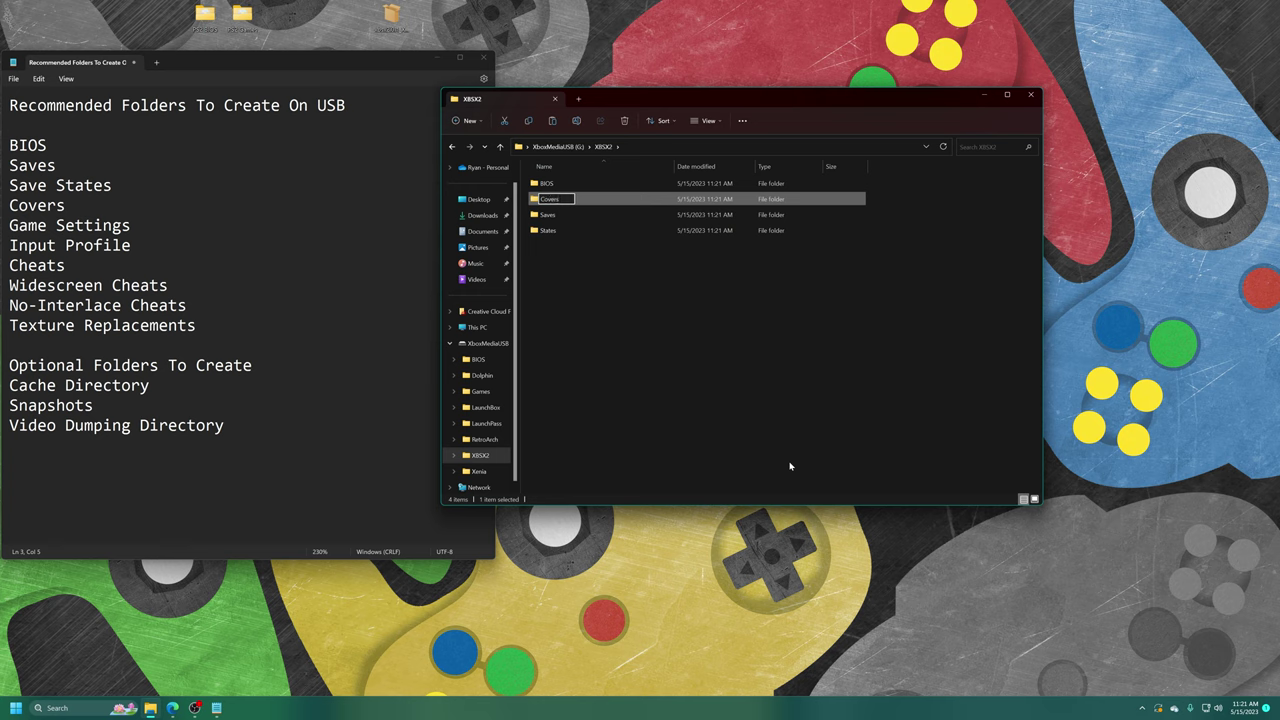
{"action": "key", "text": "Return"}
{"action": "key", "text": "ctrl+shift+n"}
{"action": "type", "text": "Game Settings"}
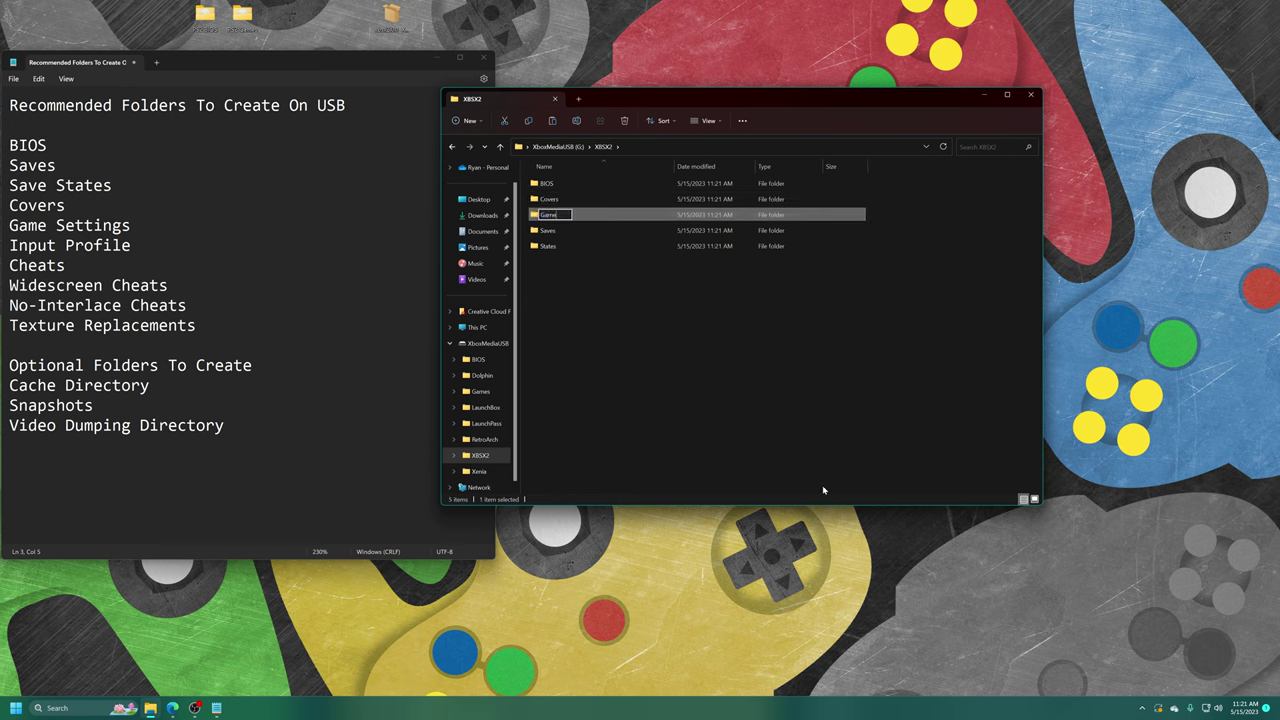
{"action": "key", "text": "Return"}
Add folders named Input Profiles and Cheats to the XBSX2 folder.
{"action": "key", "text": "ctrl+shift+n"}
{"action": "type", "text": "Input Profiles"}
{"action": "key", "text": "Return"}
{"action": "key", "text": "ctrl+shift+n"}
{"action": "type", "text": "Cheats"}
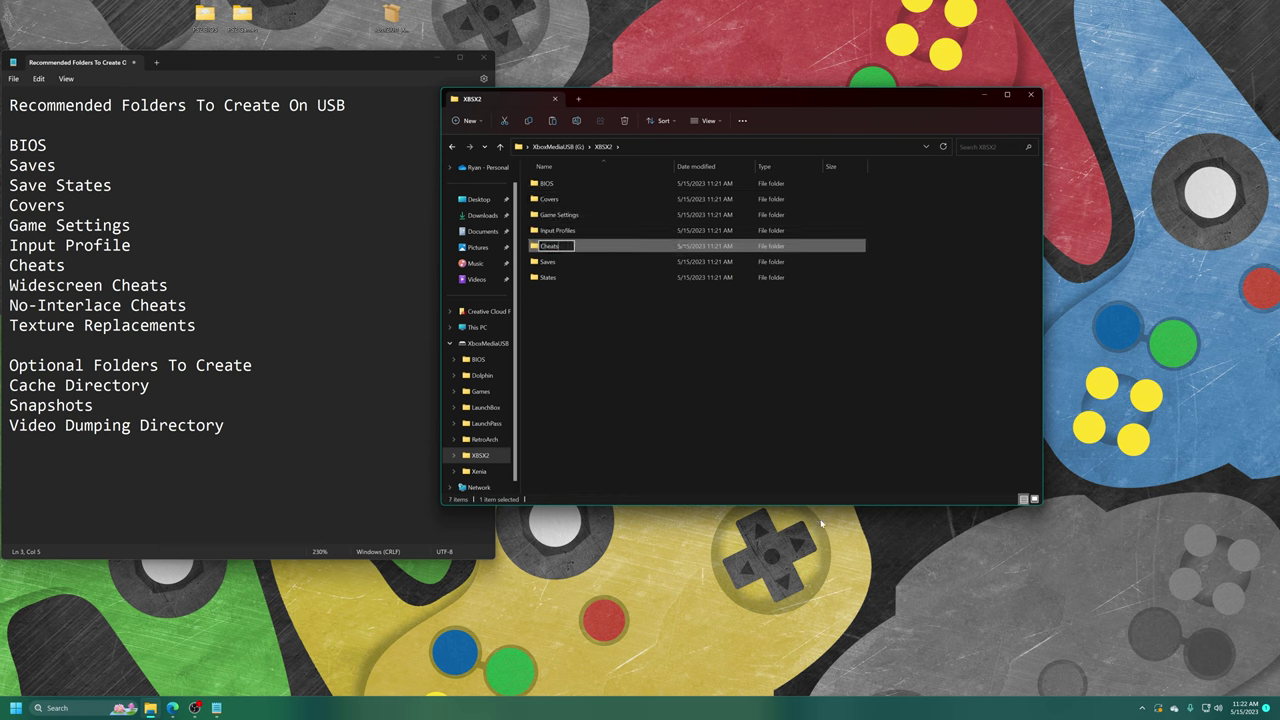
{"action": "key", "text": "Return"}
Create the Widescreen Cheats, NoInterlace Cheats and Textures folders inside the XBSX2 folder.
{"action": "key", "text": "ctrl+shift+n"}
{"action": "type", "text": "Widescreen Cheats"}
{"action": "key", "text": "Return"}
{"action": "key", "text": "ctrl+shift+n"}
{"action": "type", "text": "No-Interlace Cheats"}
{"action": "key", "text": "Return"}
{"action": "key", "text": "ctrl+shift+n"}
{"action": "type", "text": "Textures"}
{"action": "left_click", "coordinate": [663, 430]}
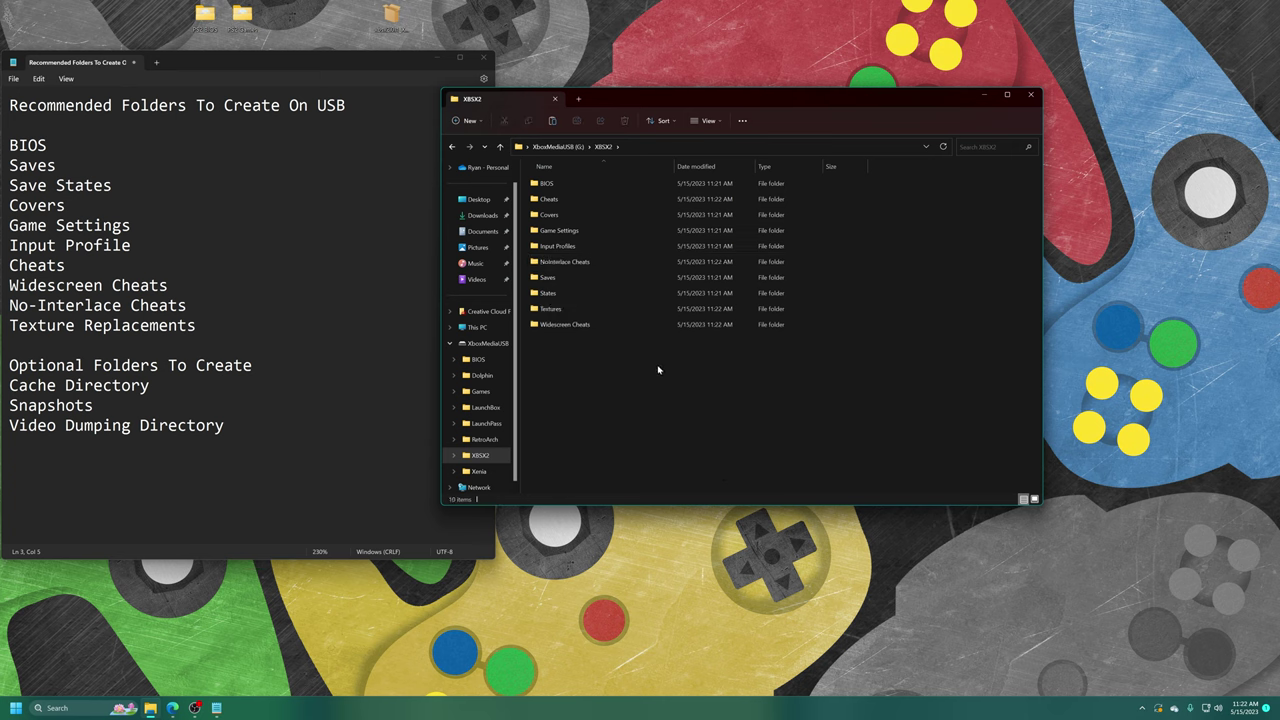
Create the optional cache directory in the XBSX2 folder, naming it Cache.
{"action": "right_click", "coordinate": [644, 390]}
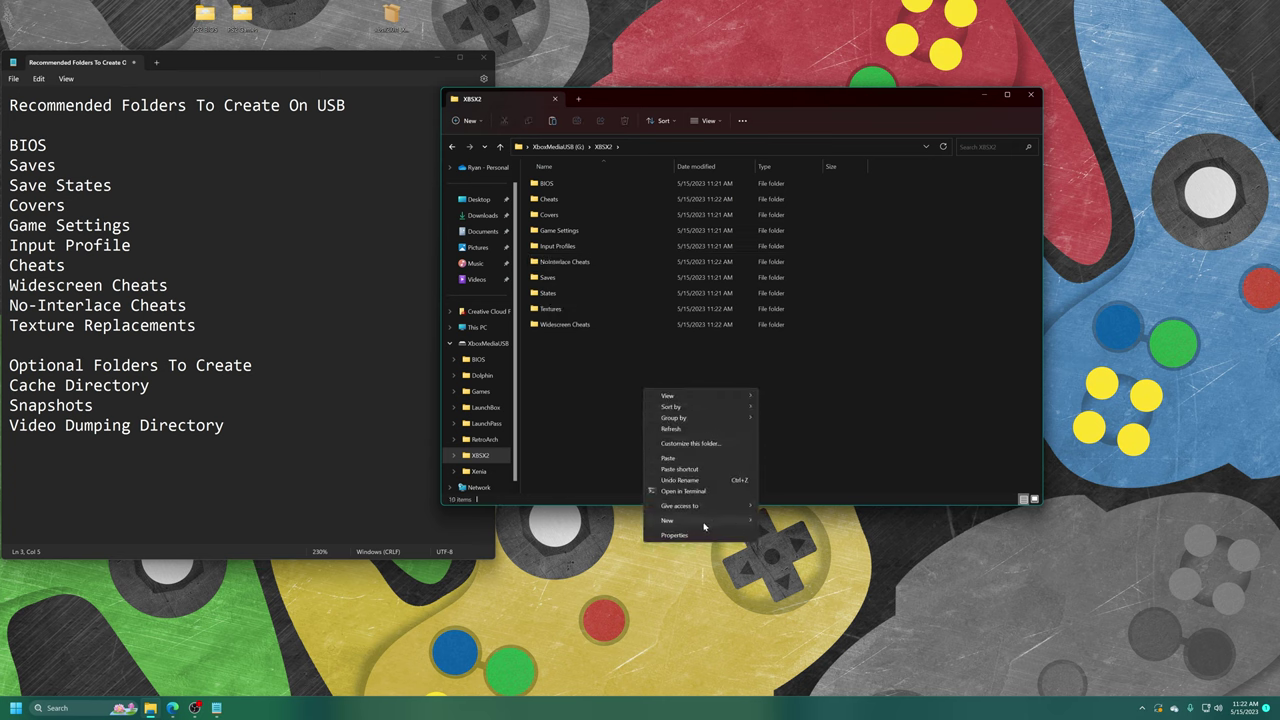
{"action": "mouse_move", "coordinate": [706, 521]}
{"action": "left_click", "coordinate": [769, 524]}
{"action": "type", "text": "Ca"}
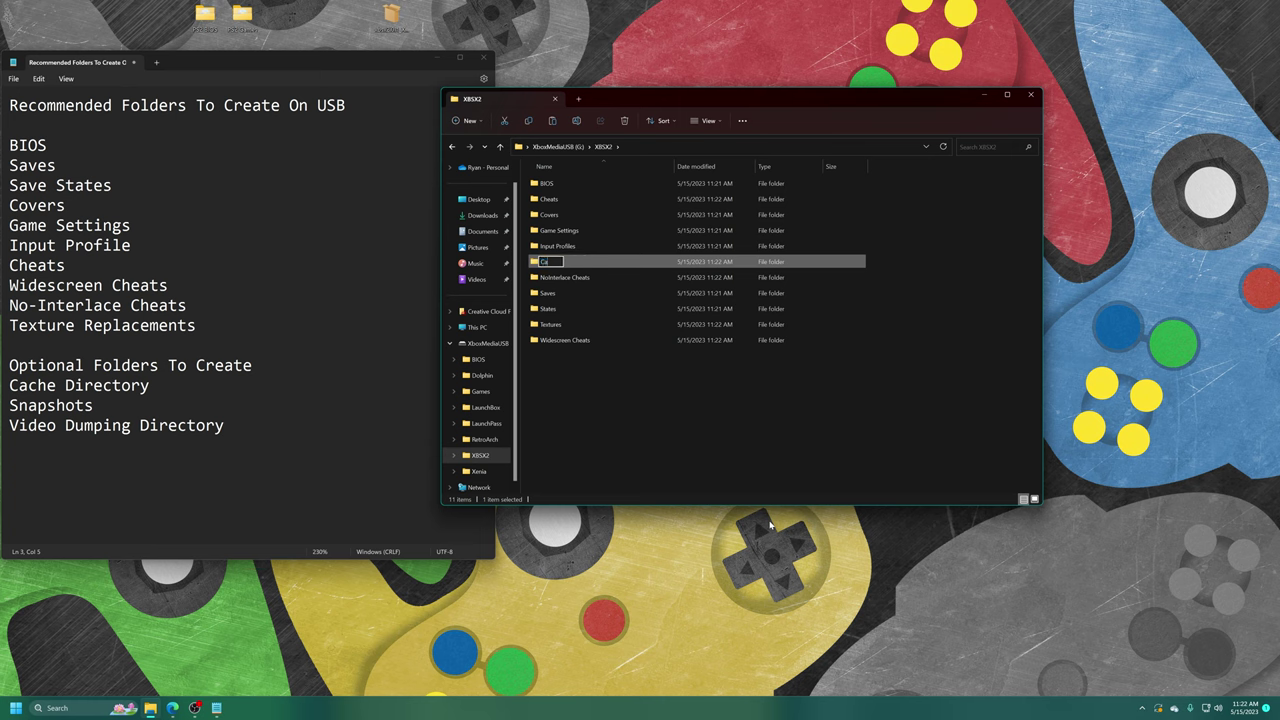
{"action": "type", "text": "che"}
{"action": "key", "text": "Return"}
Create the remaining optional folders, snapshots and Video Dumping, inside the XBSX2 folder.
{"action": "right_click", "coordinate": [604, 409]}
{"action": "left_click", "coordinate": [752, 544]}
{"action": "type", "text": "snapshots"}
{"action": "right_click", "coordinate": [622, 431]}
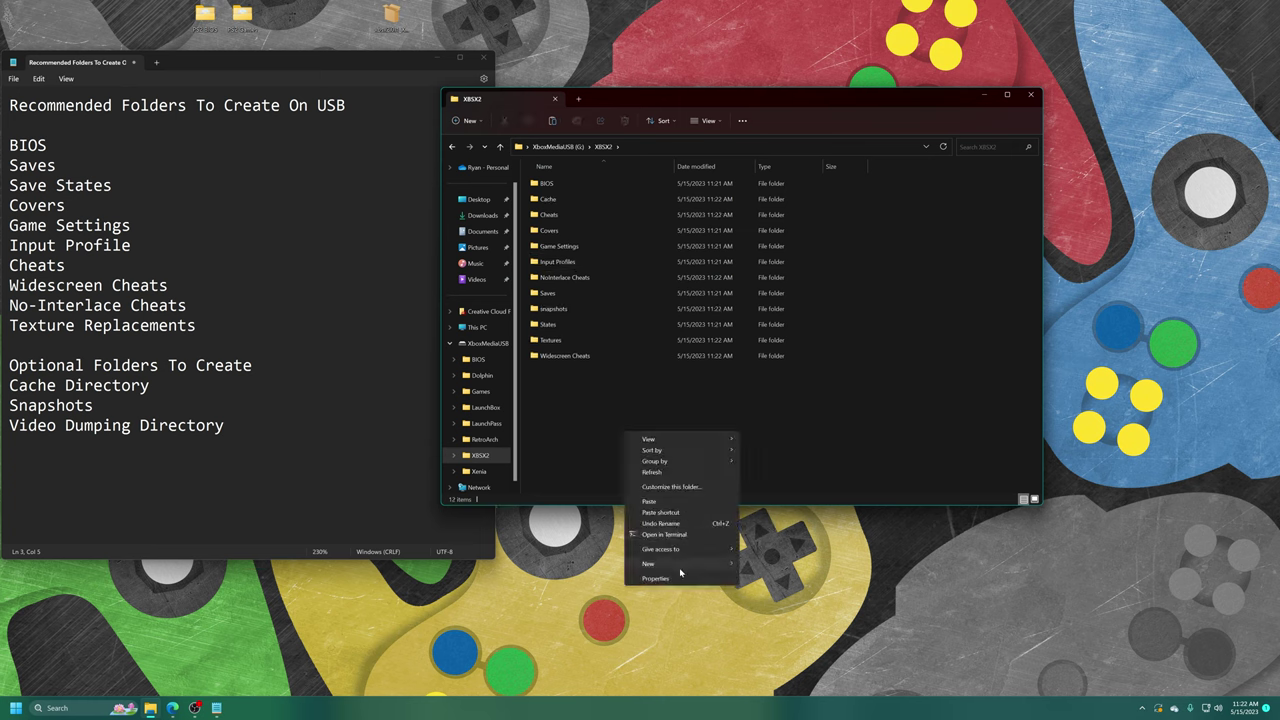
{"action": "left_click", "coordinate": [770, 566]}
{"action": "type", "text": "Video Dumping"}
{"action": "left_click", "coordinate": [661, 435]}
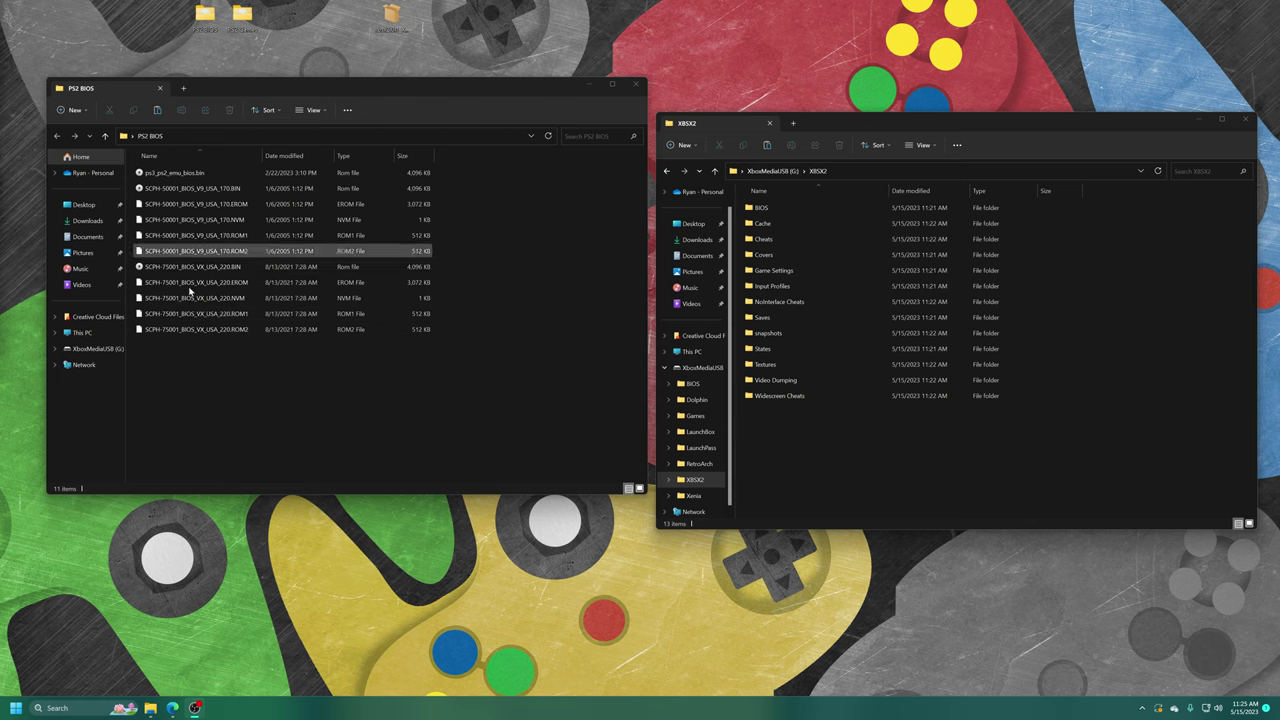
Examine the SCPH-75001, SCPH-50001 and ps3_ps2_emu_bios.bin files in the PS2 BIOS folder.
{"action": "left_click_drag", "start_coordinate": [251, 405], "coordinate": [180, 266]}
{"action": "left_click_drag", "start_coordinate": [252, 185], "coordinate": [228, 253]}
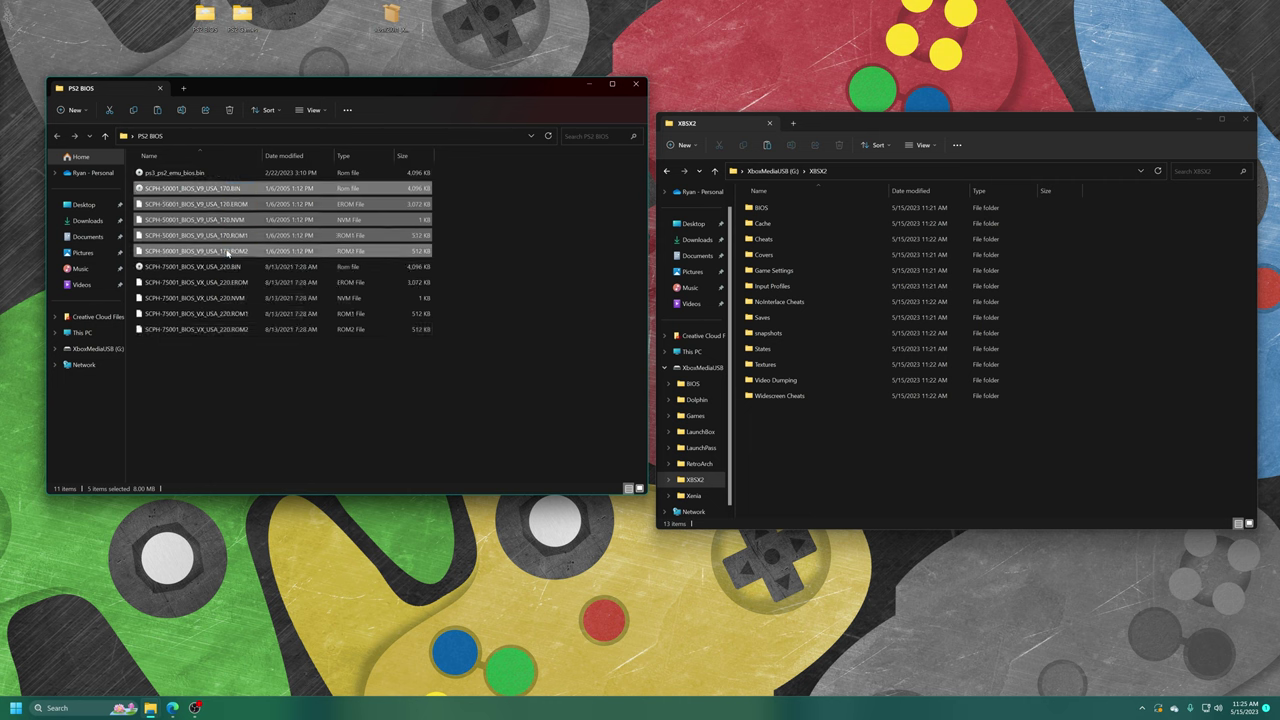
{"action": "left_click", "coordinate": [208, 174]}
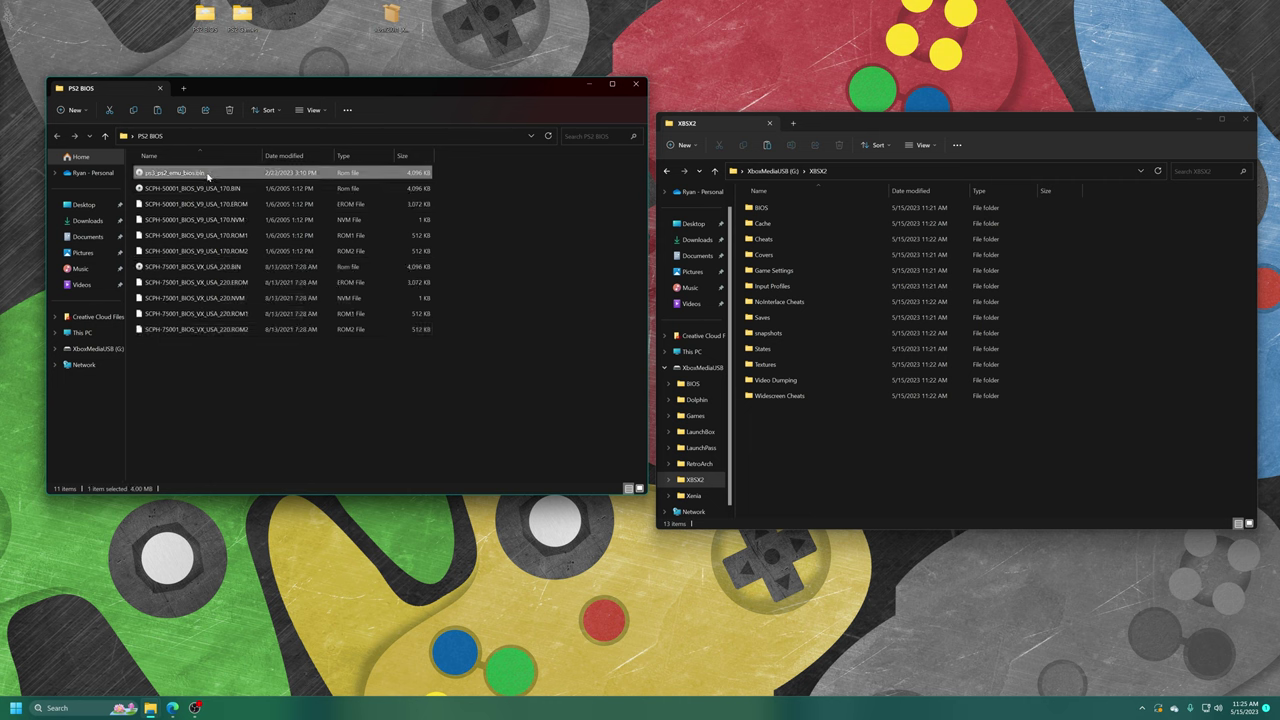
{"action": "left_click_drag", "start_coordinate": [223, 383], "coordinate": [200, 270]}
{"action": "left_click", "coordinate": [247, 396]}
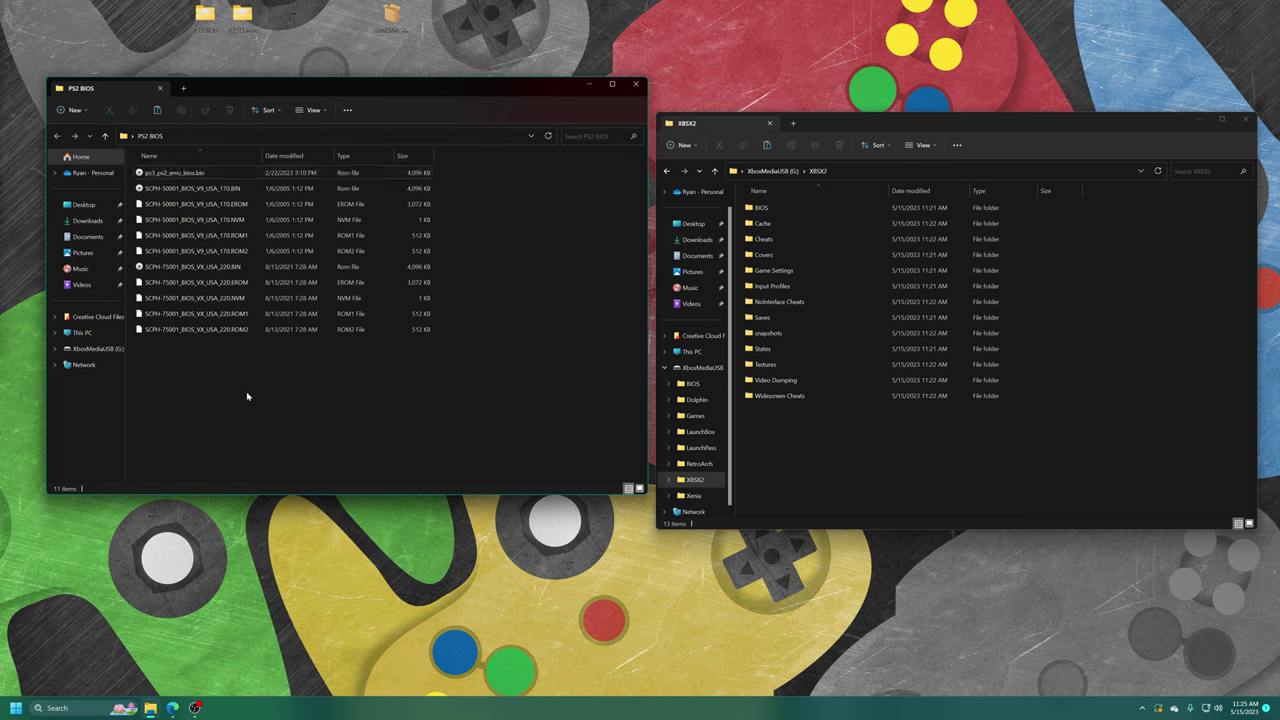
Copy all files from the PS2 BIOS folder into the BIOS folder within XBSX2 and check its contents.
{"action": "left_click_drag", "start_coordinate": [266, 404], "coordinate": [760, 208]}
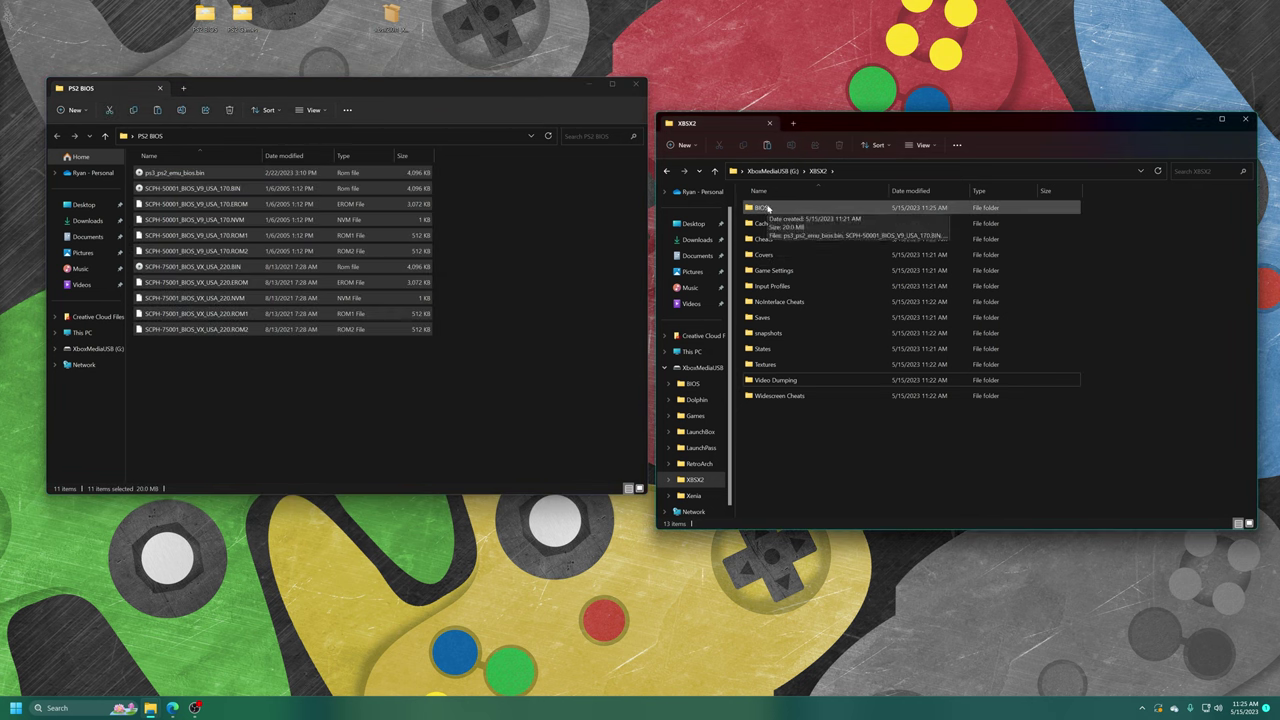
{"action": "double_click", "coordinate": [762, 208]}
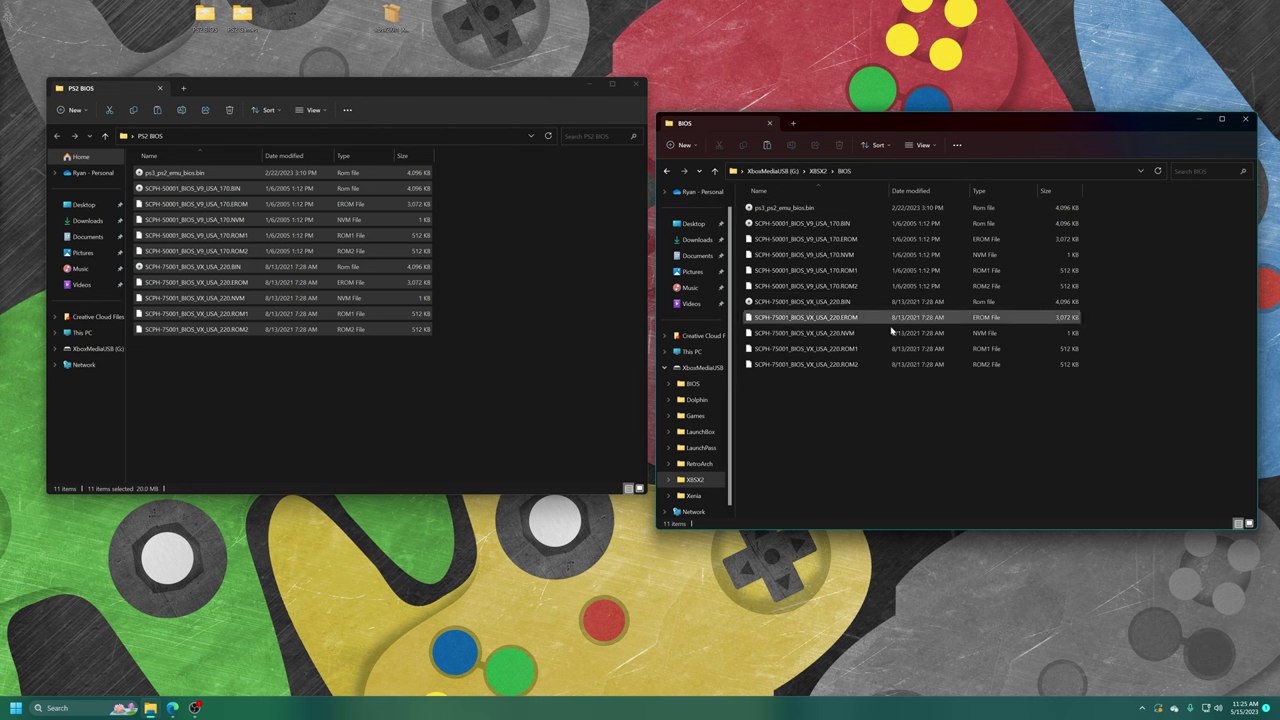
{"action": "key", "text": "alt+Left"}
Close the PS2 BIOS window and open the PS2 Games folder from the desktop.
{"action": "left_click", "coordinate": [485, 320]}
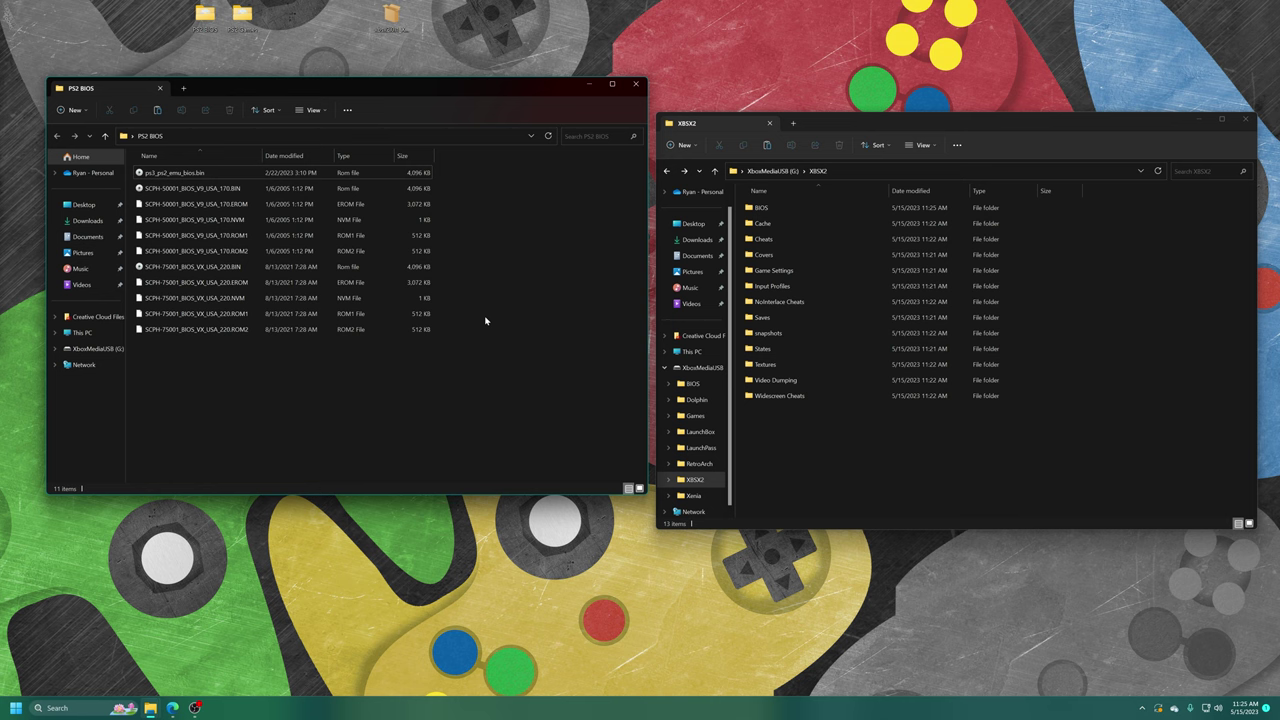
{"action": "key", "text": "alt+F4"}
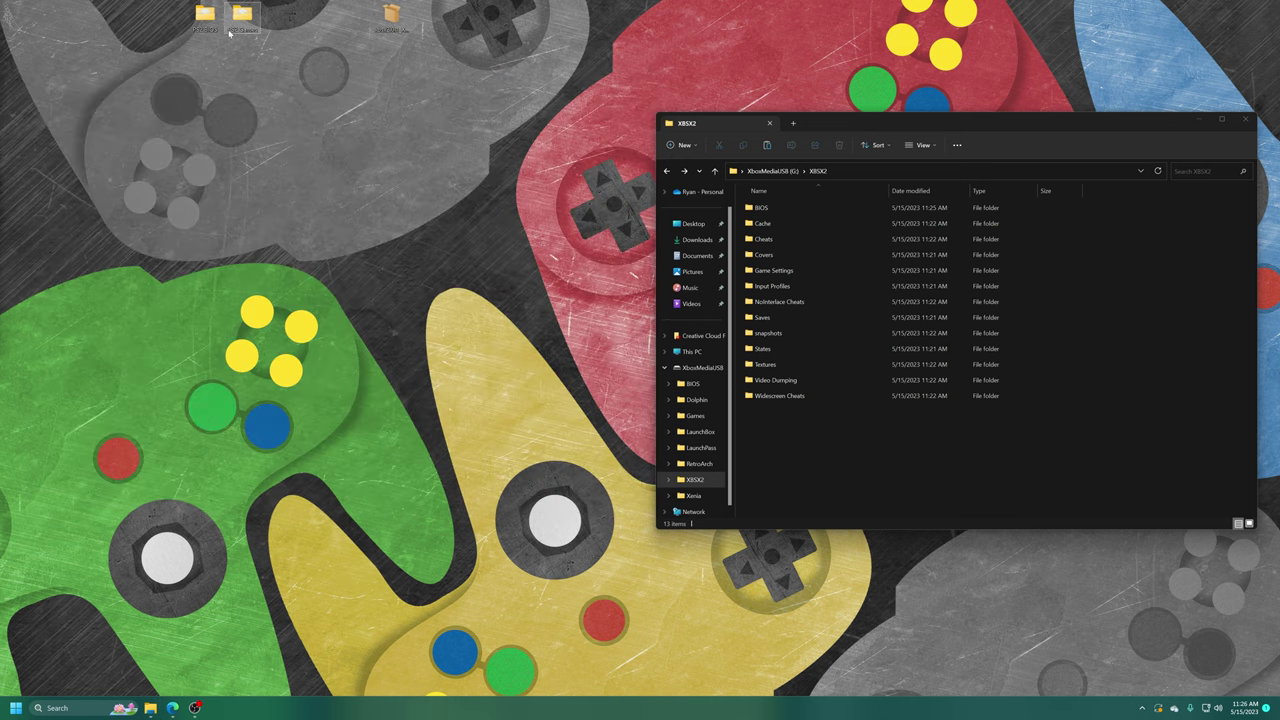
{"action": "double_click", "coordinate": [243, 14]}
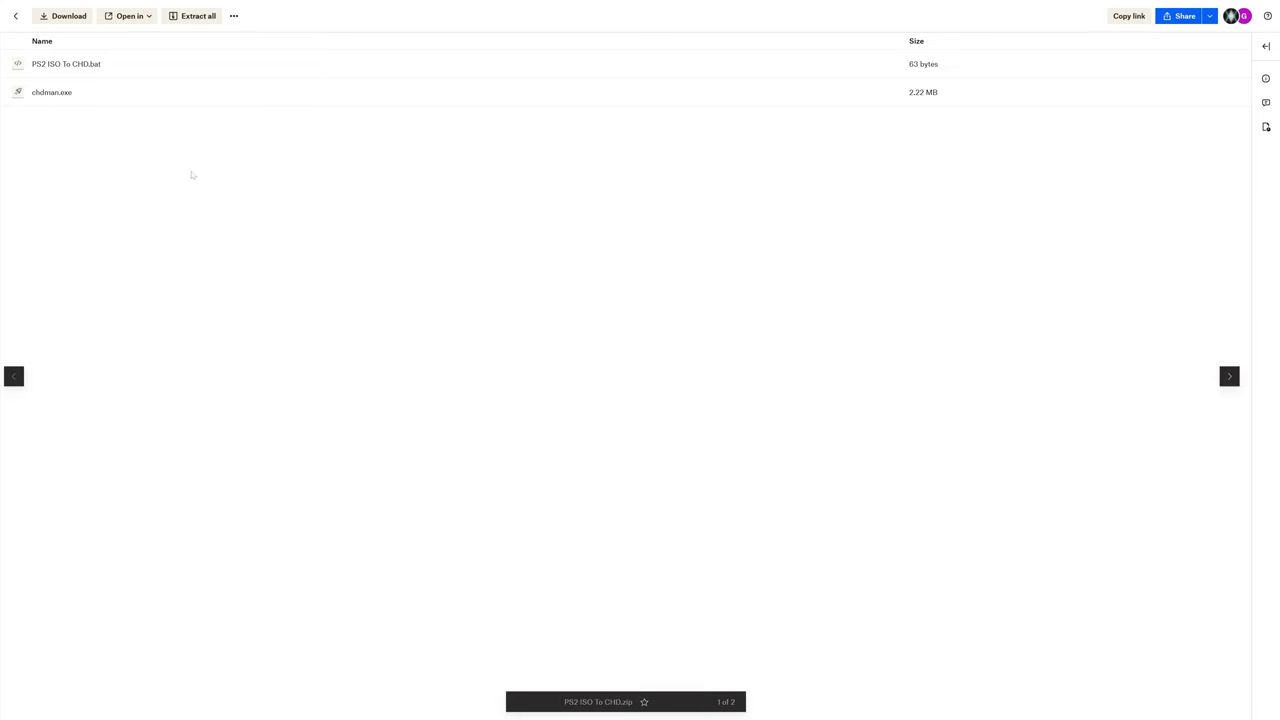
Download PS2 ISO To CHD.zip and extract it with 7-Zip to its own folder on the desktop.
{"action": "left_click", "coordinate": [62, 19]}
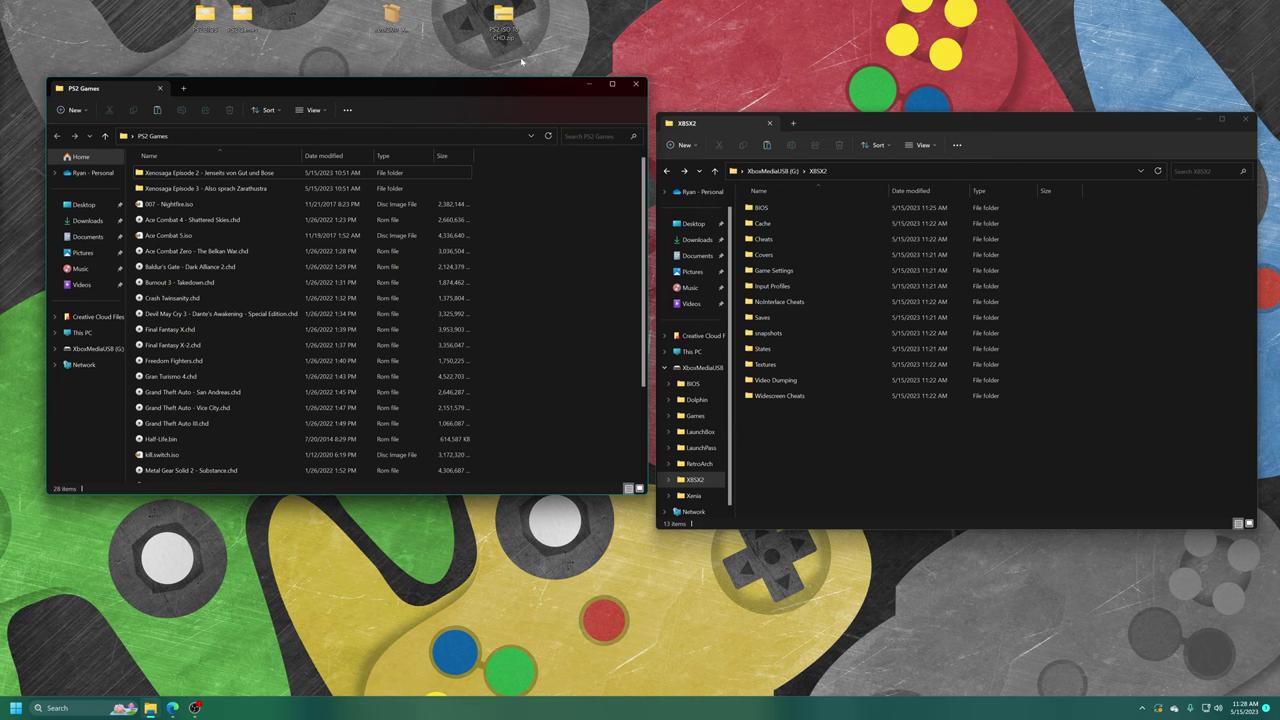
{"action": "right_click", "coordinate": [504, 16]}
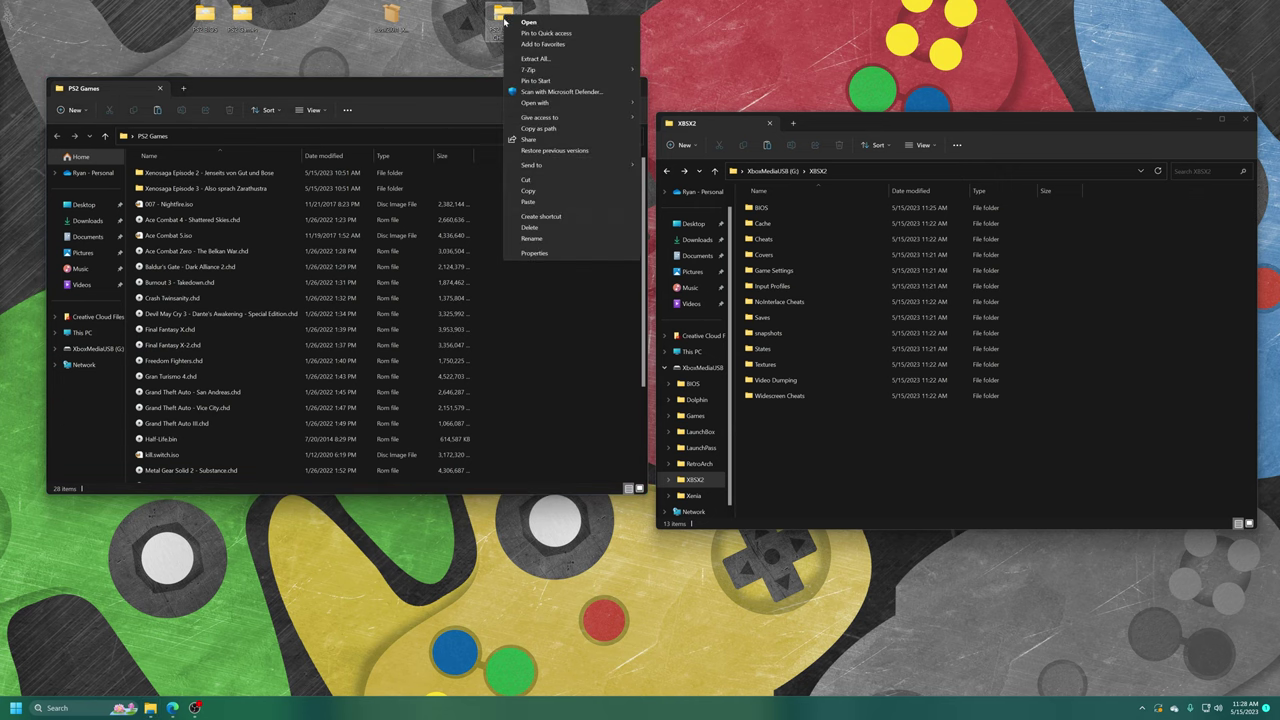
{"action": "mouse_move", "coordinate": [560, 70]}
{"action": "left_click", "coordinate": [705, 114]}
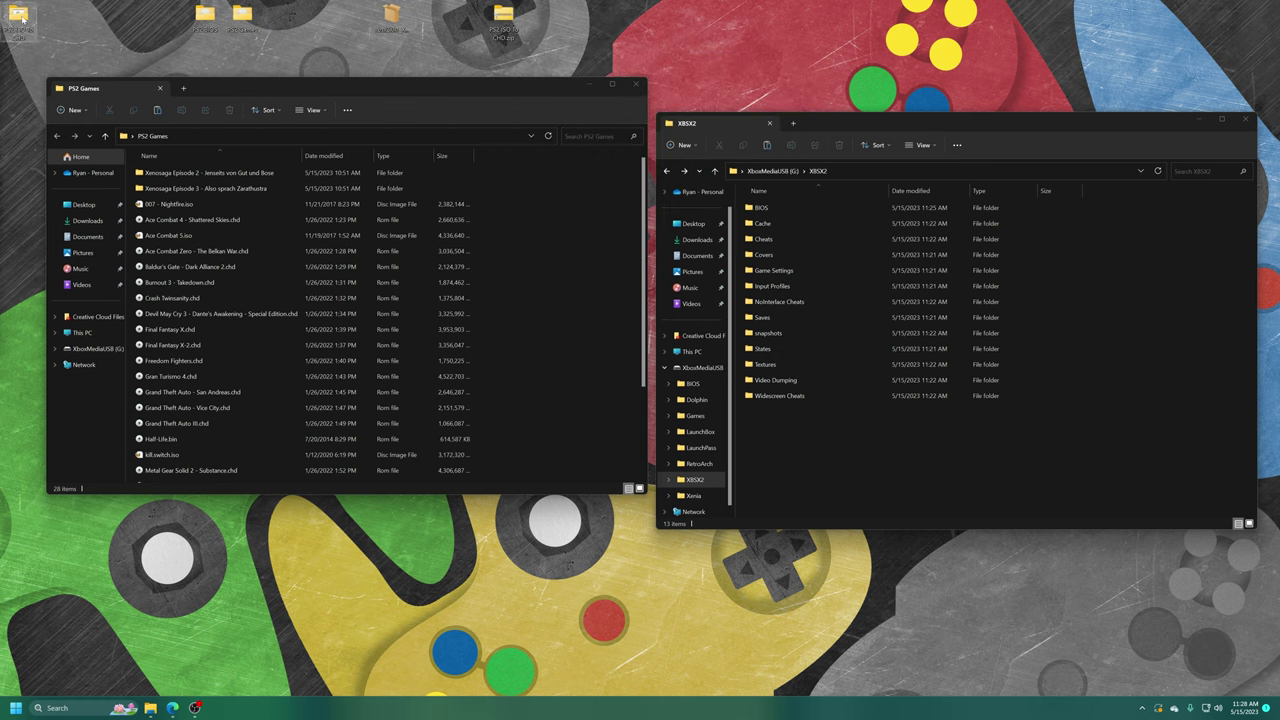
Move chdman.exe and PS2 ISO To CHD.bat from the extracted folder into PS2 Games and run the batch file there.
{"action": "double_click", "coordinate": [18, 20]}
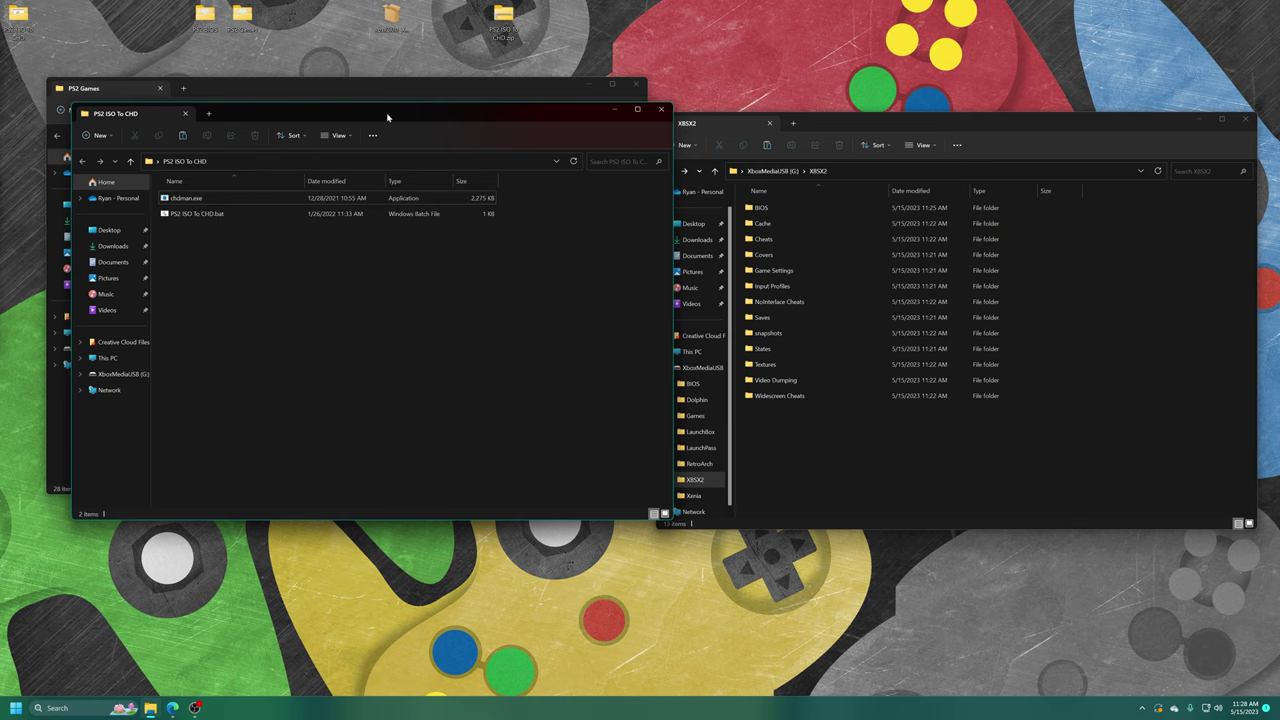
{"action": "left_click_drag", "start_coordinate": [386, 118], "coordinate": [981, 130]}
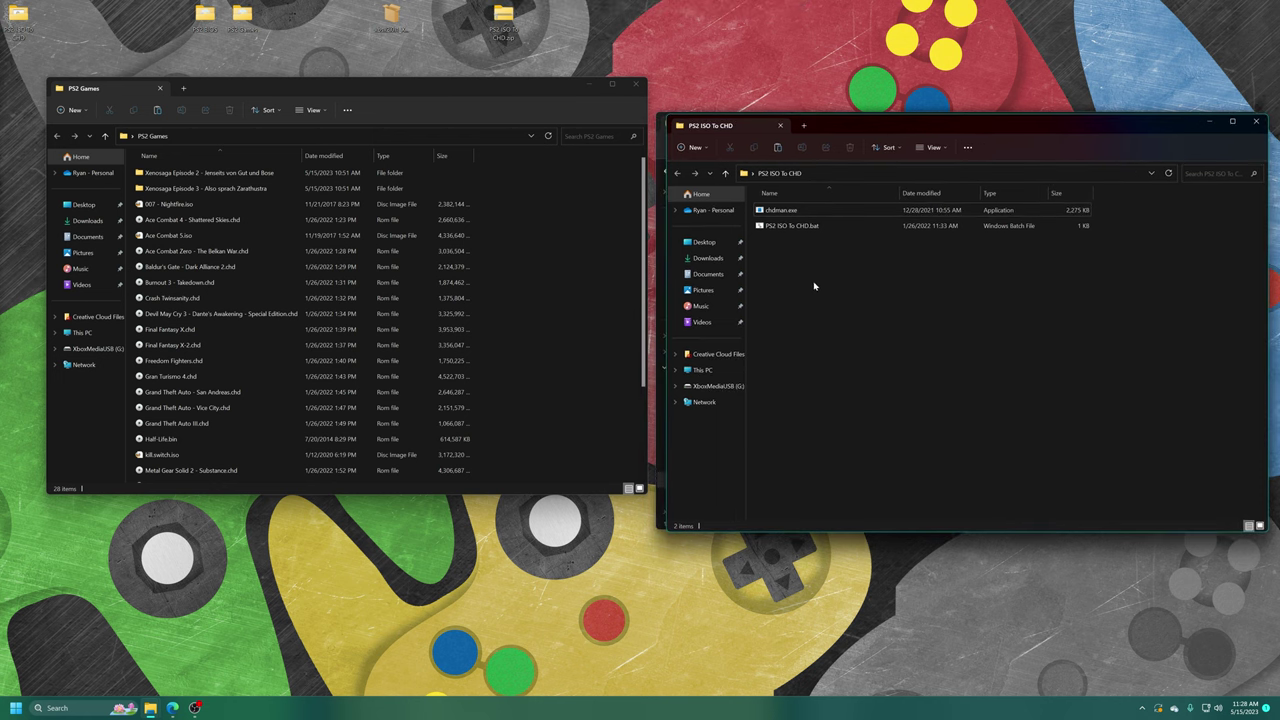
{"action": "left_click_drag", "start_coordinate": [812, 286], "coordinate": [583, 294]}
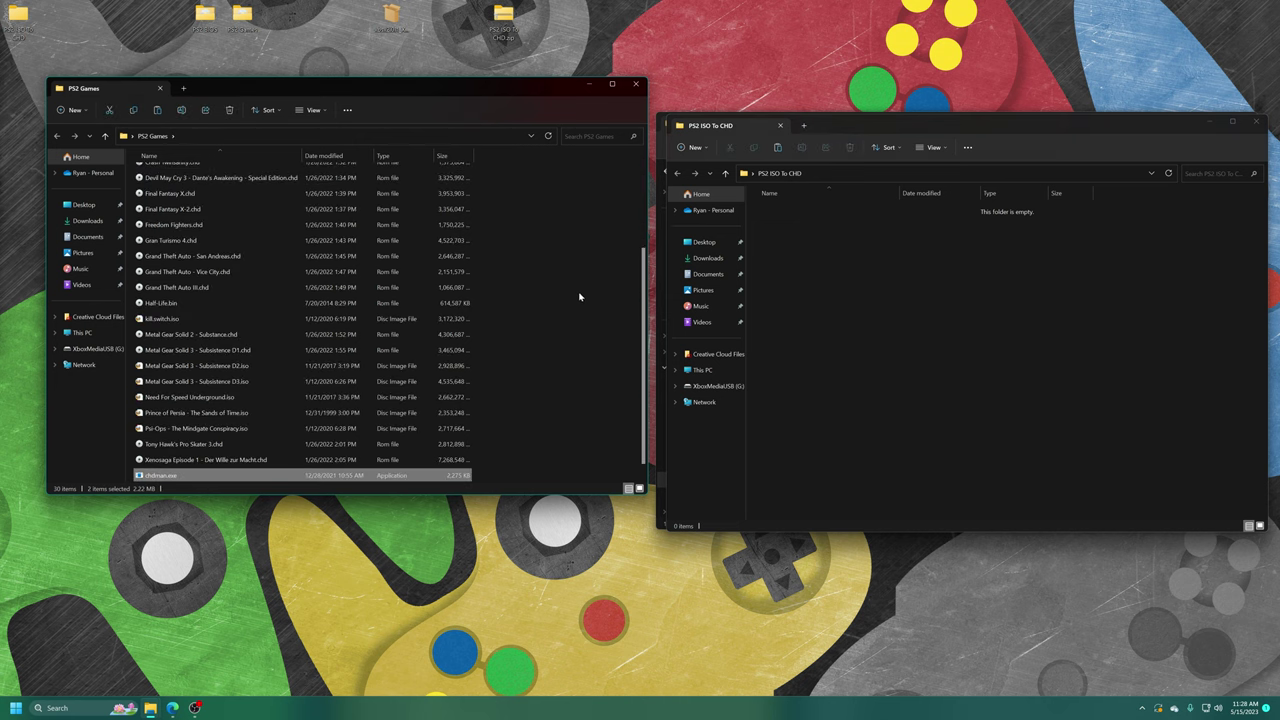
{"action": "left_click", "coordinate": [510, 372]}
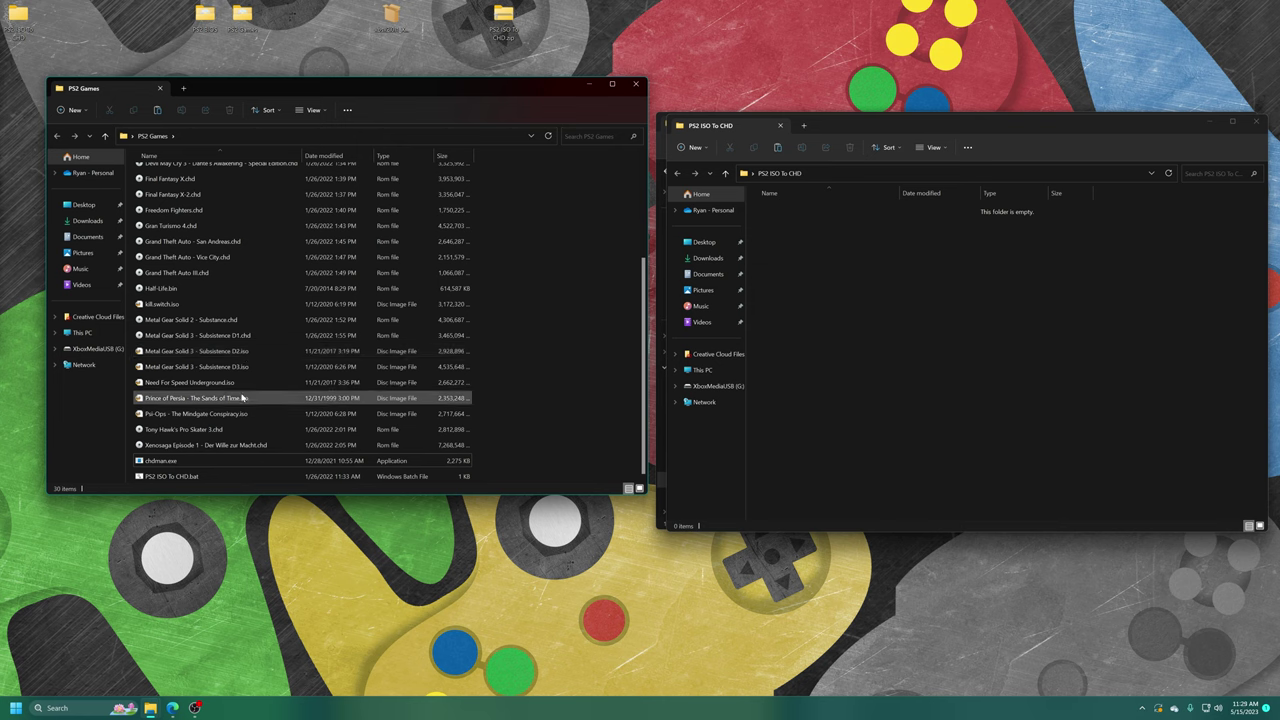
{"action": "double_click", "coordinate": [172, 477]}
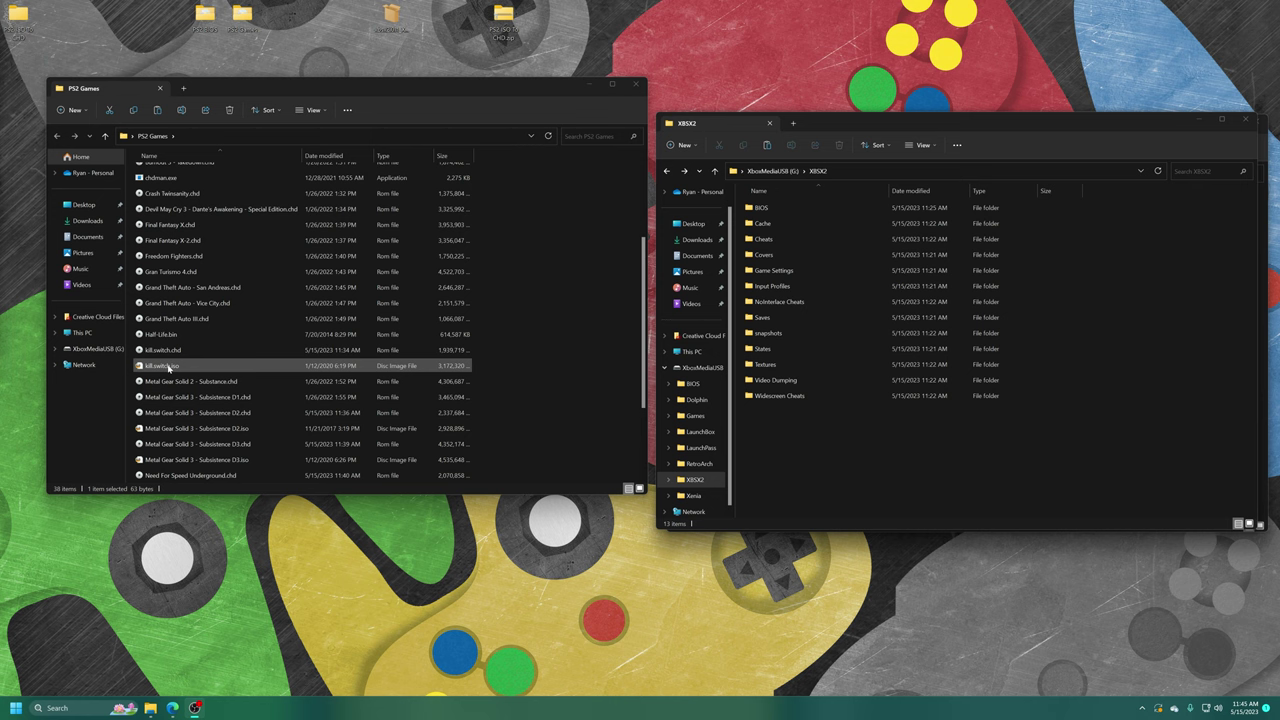
Delete the remaining ISO images, including kill.switch.iso and Psi-Ops - The Mindgate Conspiracy.iso, and PS2 ISO To CHD.bat from PS2 Games.
{"action": "left_click", "coordinate": [170, 367]}
{"action": "left_click", "coordinate": [232, 430], "text": "ctrl"}
{"action": "left_click", "coordinate": [232, 460], "text": "ctrl"}
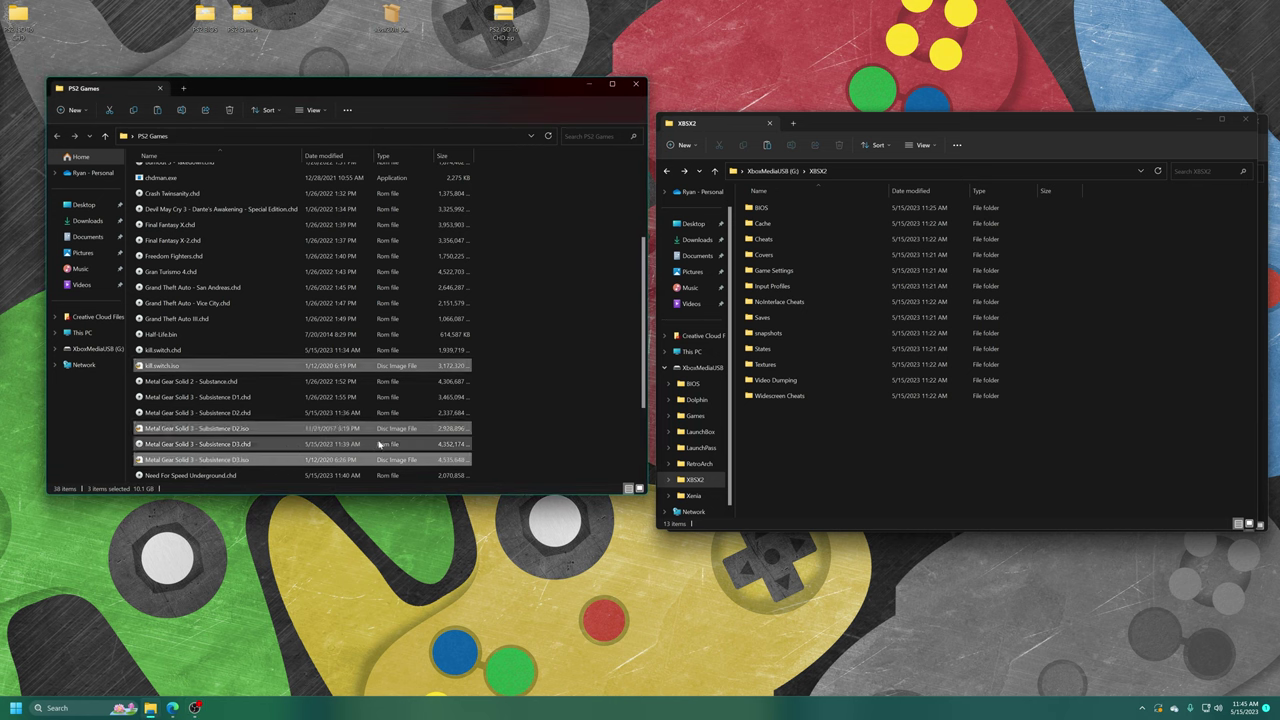
{"action": "scroll", "coordinate": [380, 444], "scroll_direction": "down", "scroll_amount": 3}
{"action": "left_click", "coordinate": [190, 367], "text": "ctrl"}
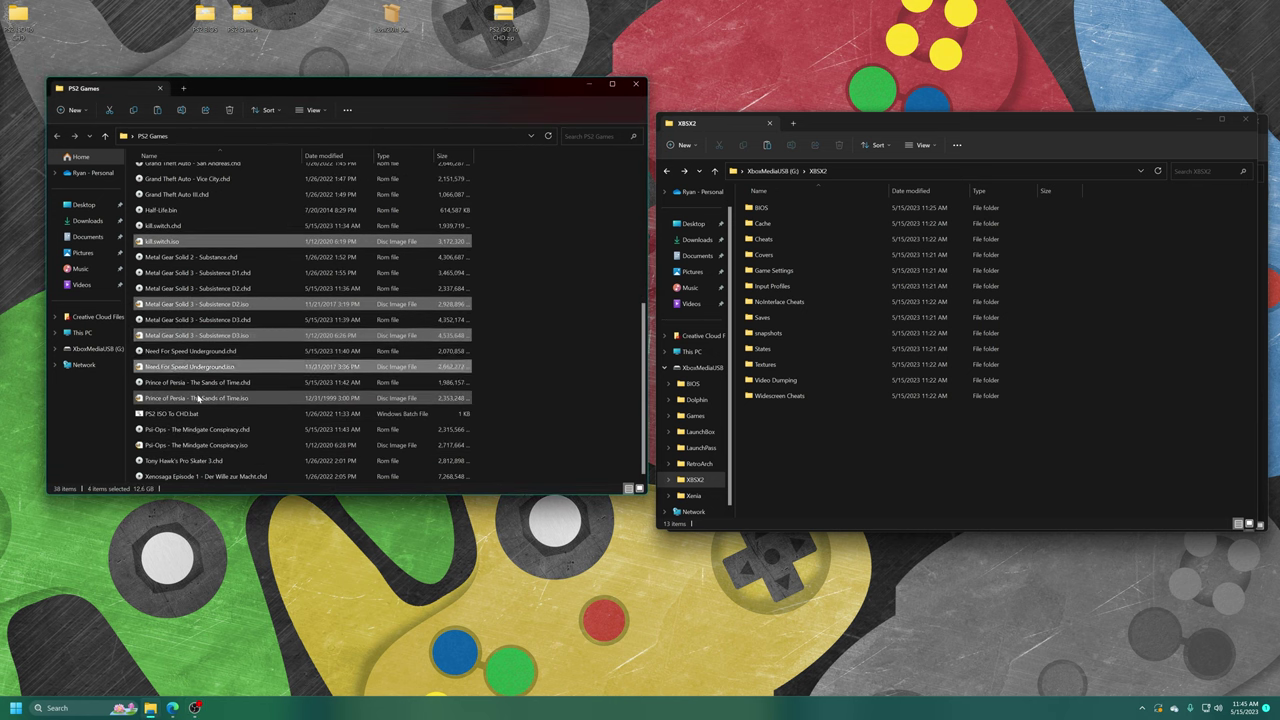
{"action": "left_click", "coordinate": [197, 398], "text": "ctrl"}
{"action": "left_click", "coordinate": [196, 446], "text": "ctrl"}
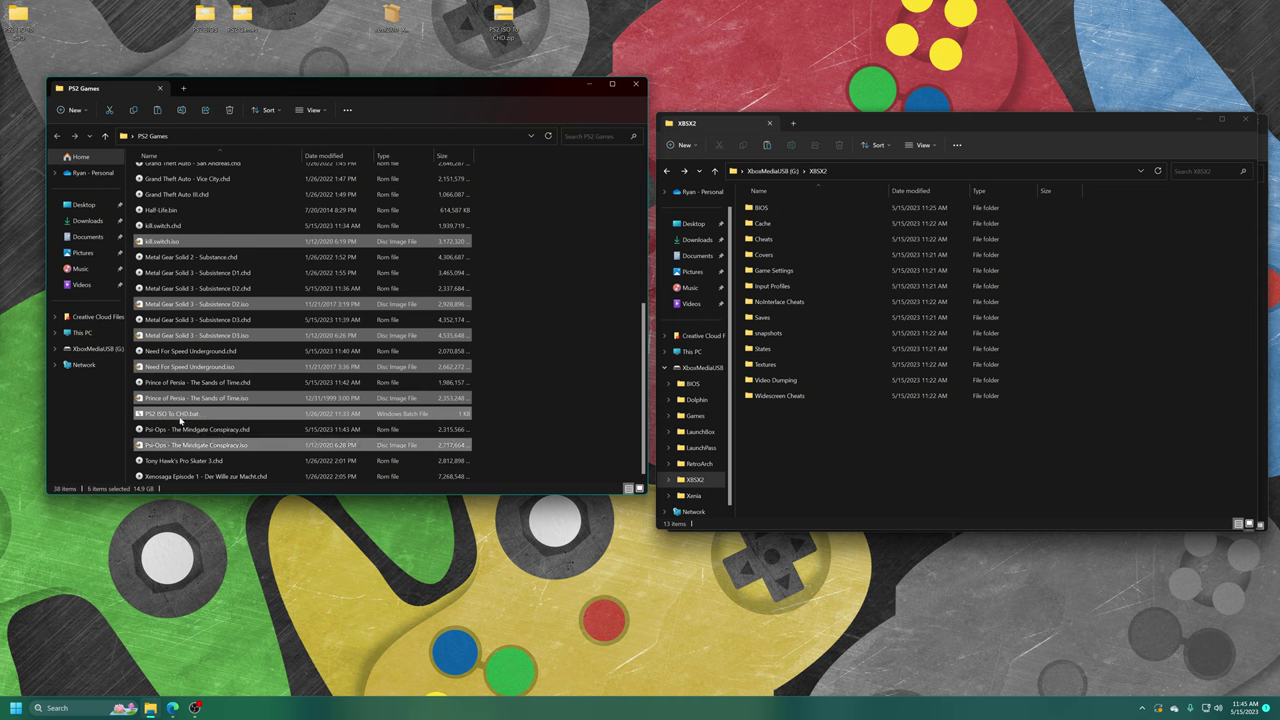
{"action": "left_click", "coordinate": [155, 413], "text": "ctrl"}
{"action": "key", "text": "Delete"}
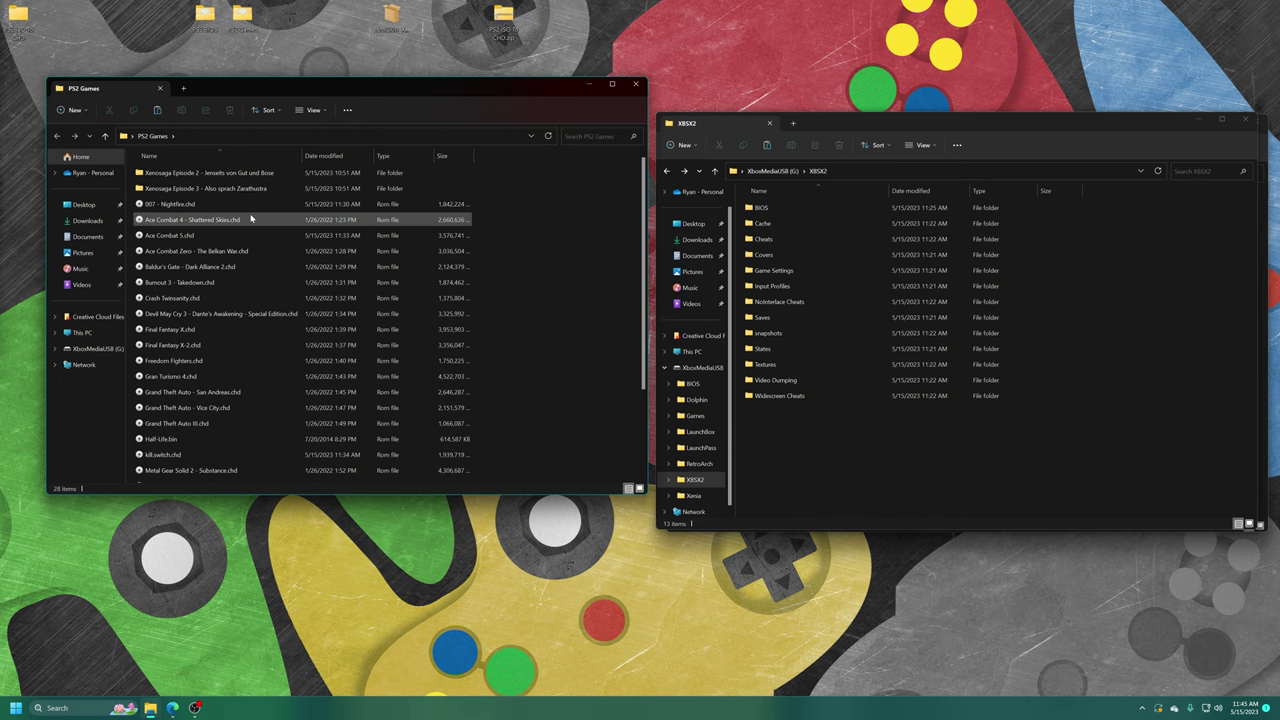
Copy the PS2 Games folder from the desktop into the Games folder on XboxMediaUSB (G:) and close the local PS2 Games window.
{"action": "key", "text": "ctrl+w"}
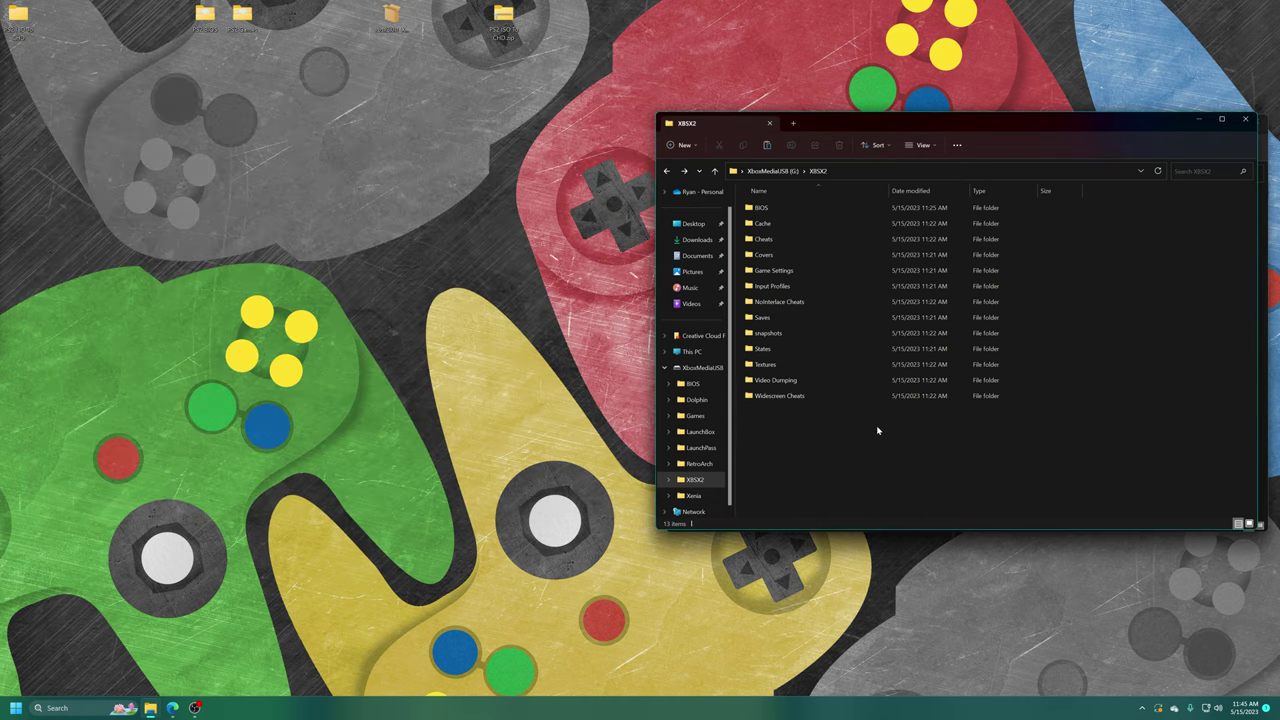
{"action": "key", "text": "alt+Up"}
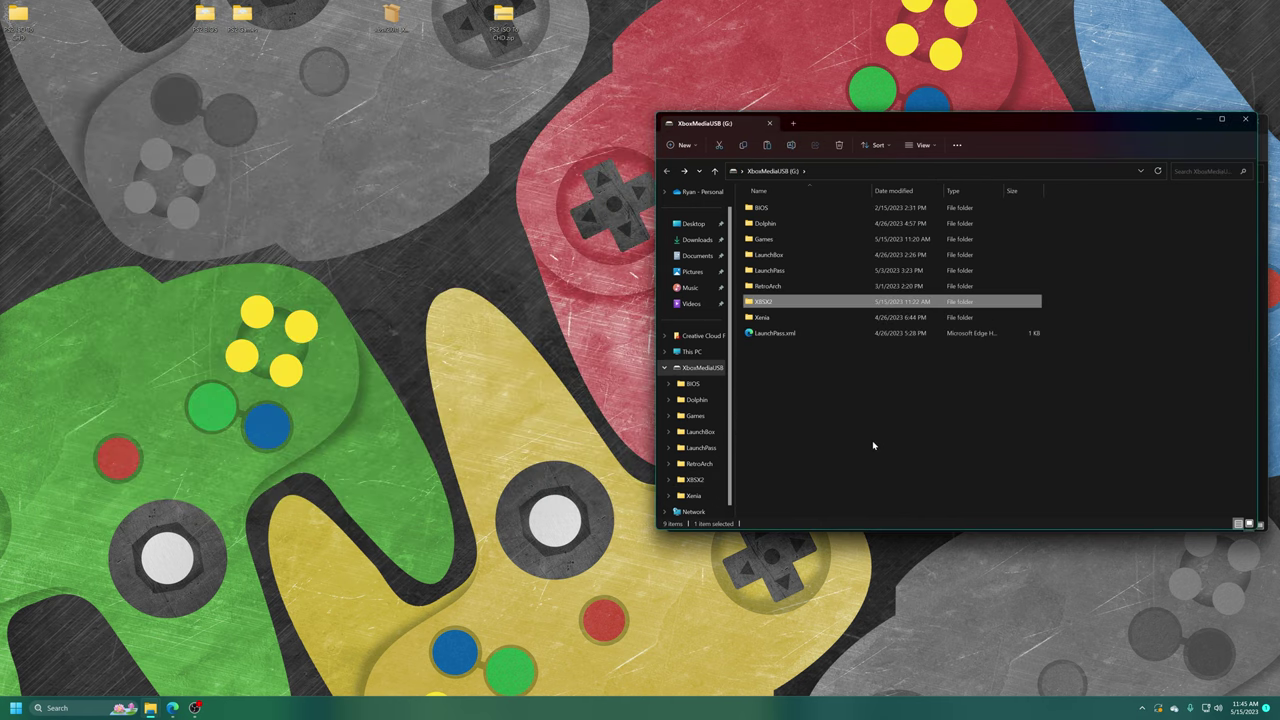
{"action": "double_click", "coordinate": [782, 242]}
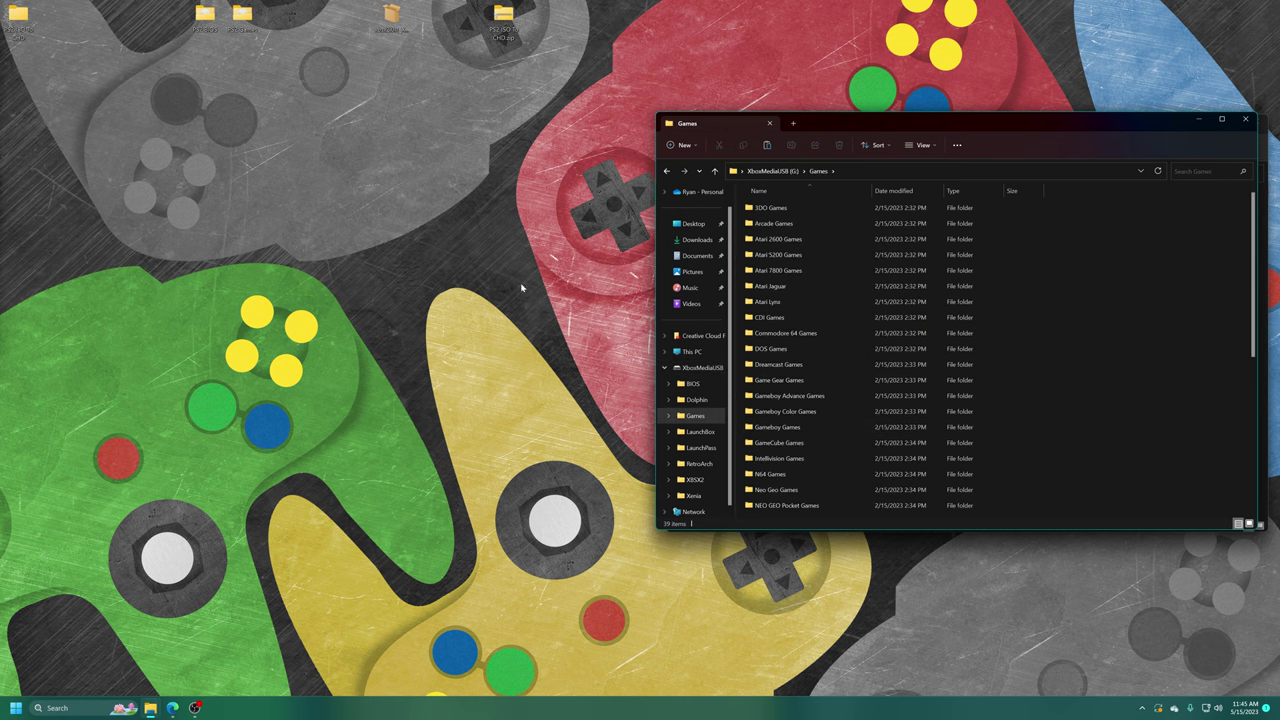
{"action": "left_click_drag", "start_coordinate": [242, 14], "coordinate": [1147, 299]}
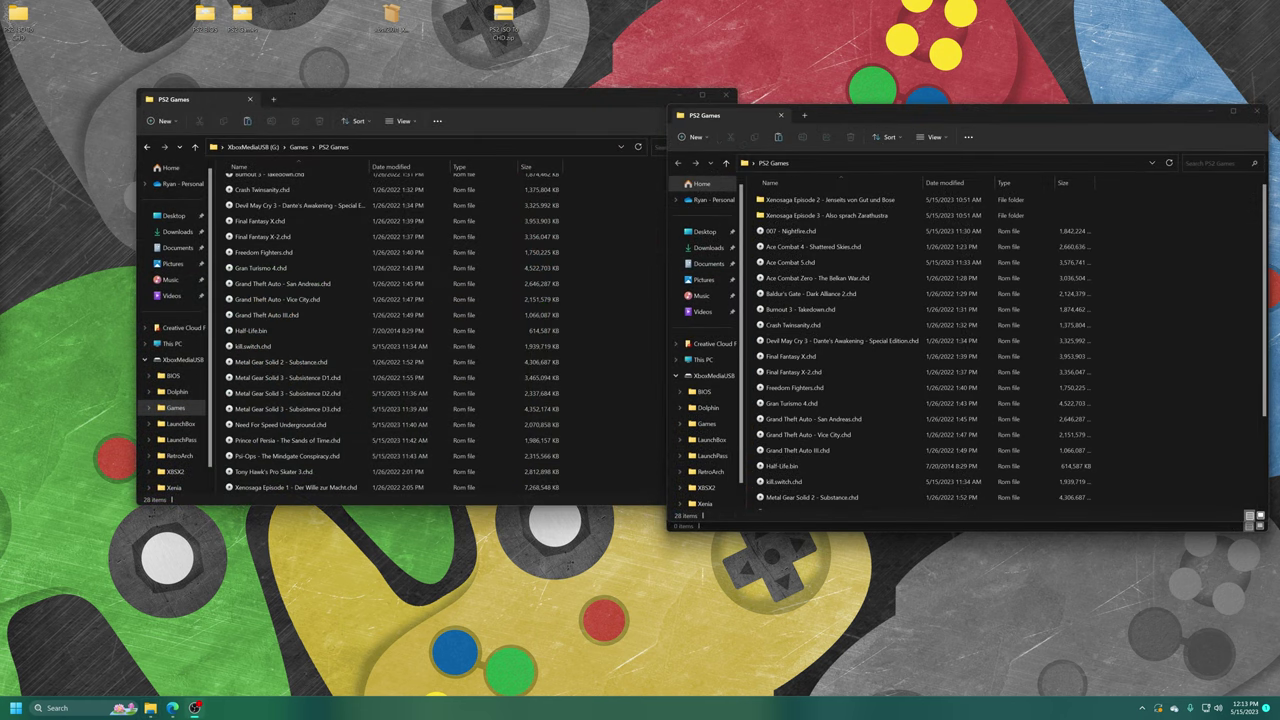
{"action": "left_click", "coordinate": [1256, 115]}
{"action": "left_click", "coordinate": [1256, 119]}
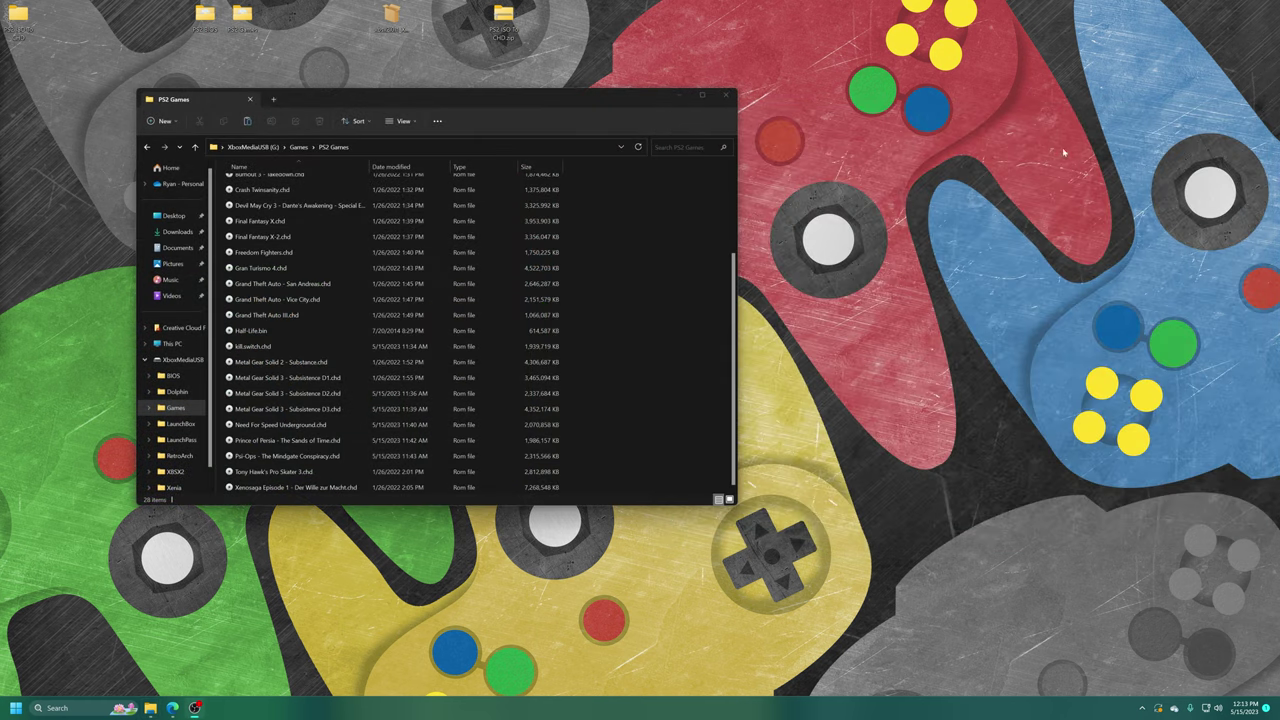
Go from PS2 Games on the USB drive to the Covers folder inside XBSX2.
{"action": "left_click_drag", "start_coordinate": [421, 105], "coordinate": [670, 131]}
{"action": "scroll", "coordinate": [737, 314], "scroll_direction": "up", "scroll_amount": 3}
{"action": "key", "text": "alt+Up"}
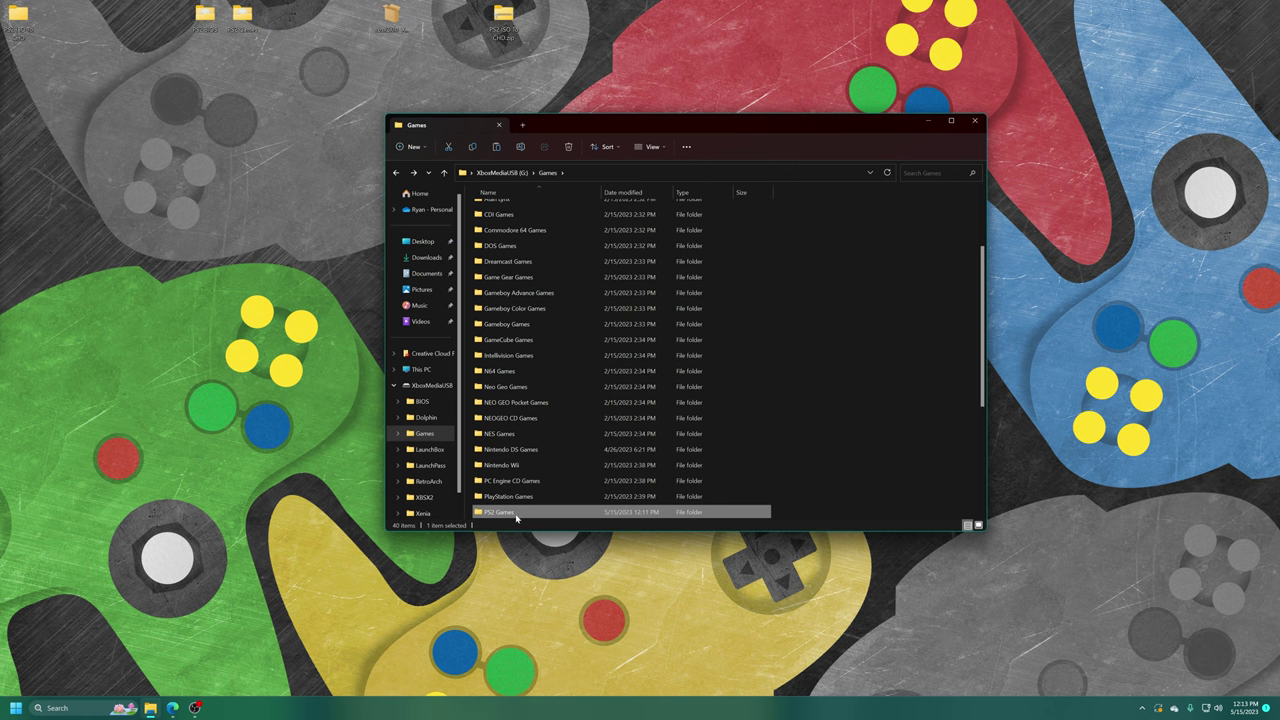
{"action": "key", "text": "alt+Up"}
{"action": "double_click", "coordinate": [491, 303]}
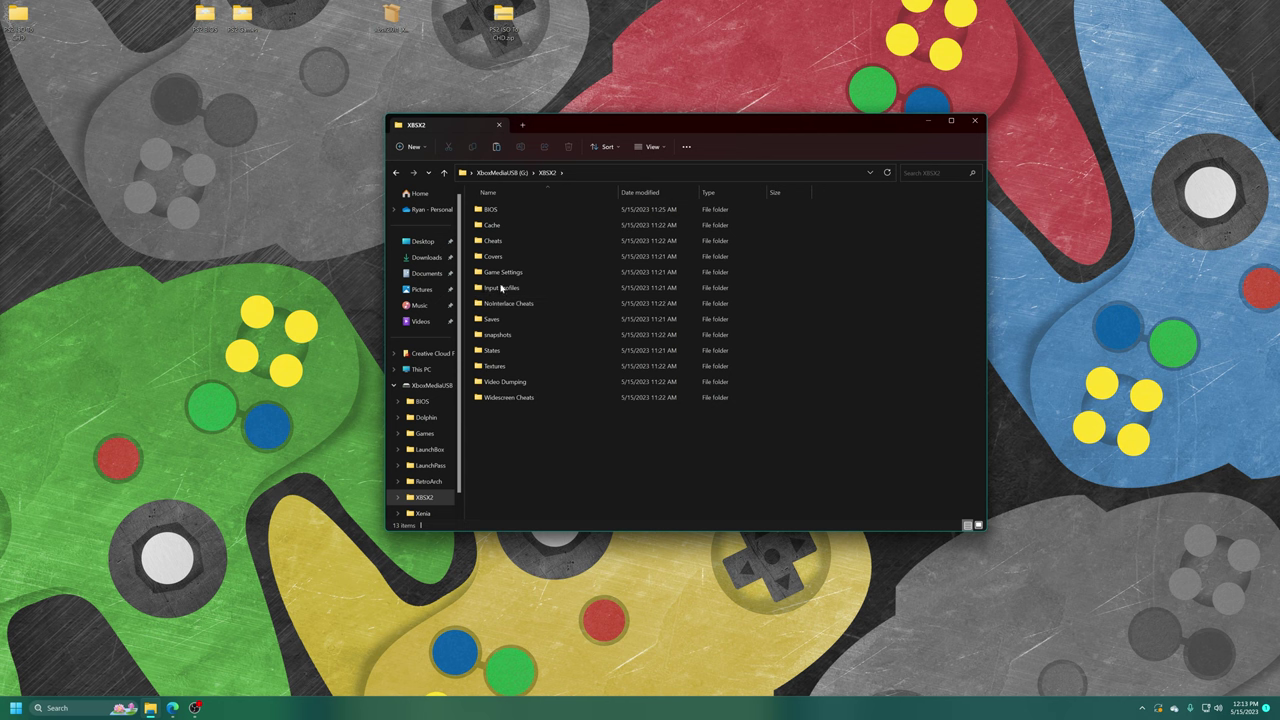
{"action": "double_click", "coordinate": [510, 258]}
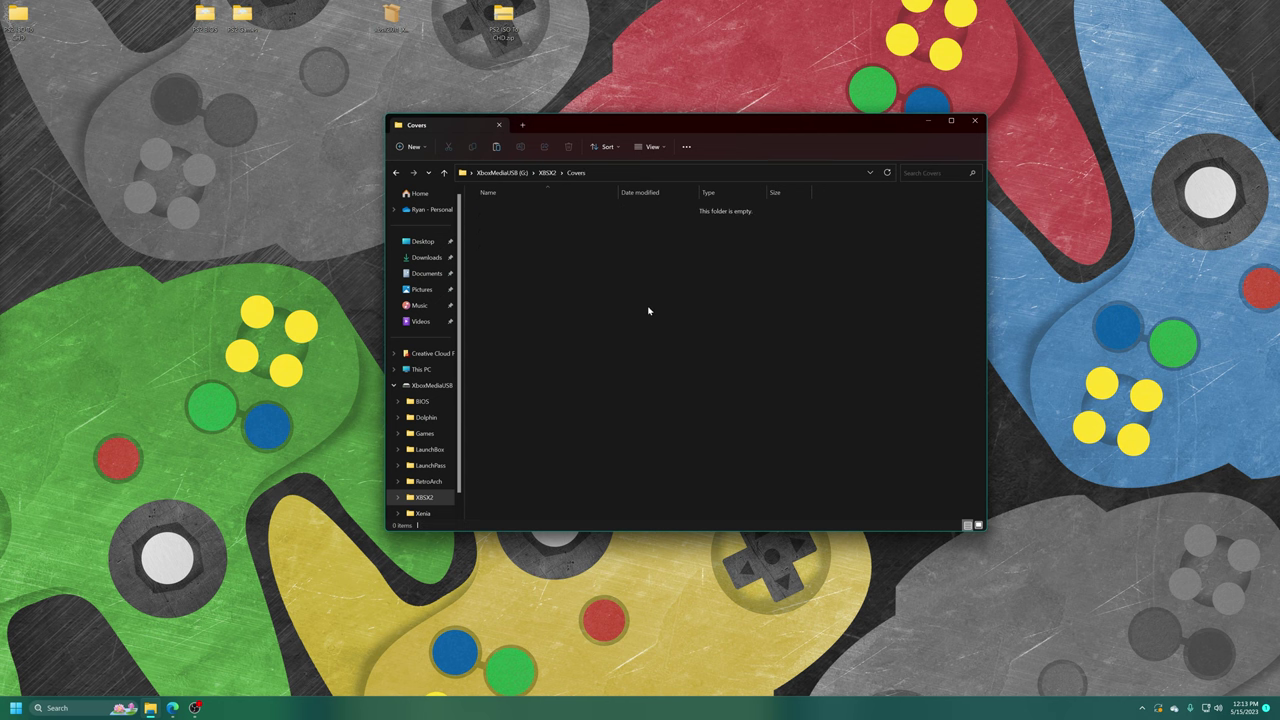
Switch to the 007: NightFire page on GameFAQs in the browser and open the box scans of its PlayStation 2 version.
{"action": "key", "text": "alt+Tab"}
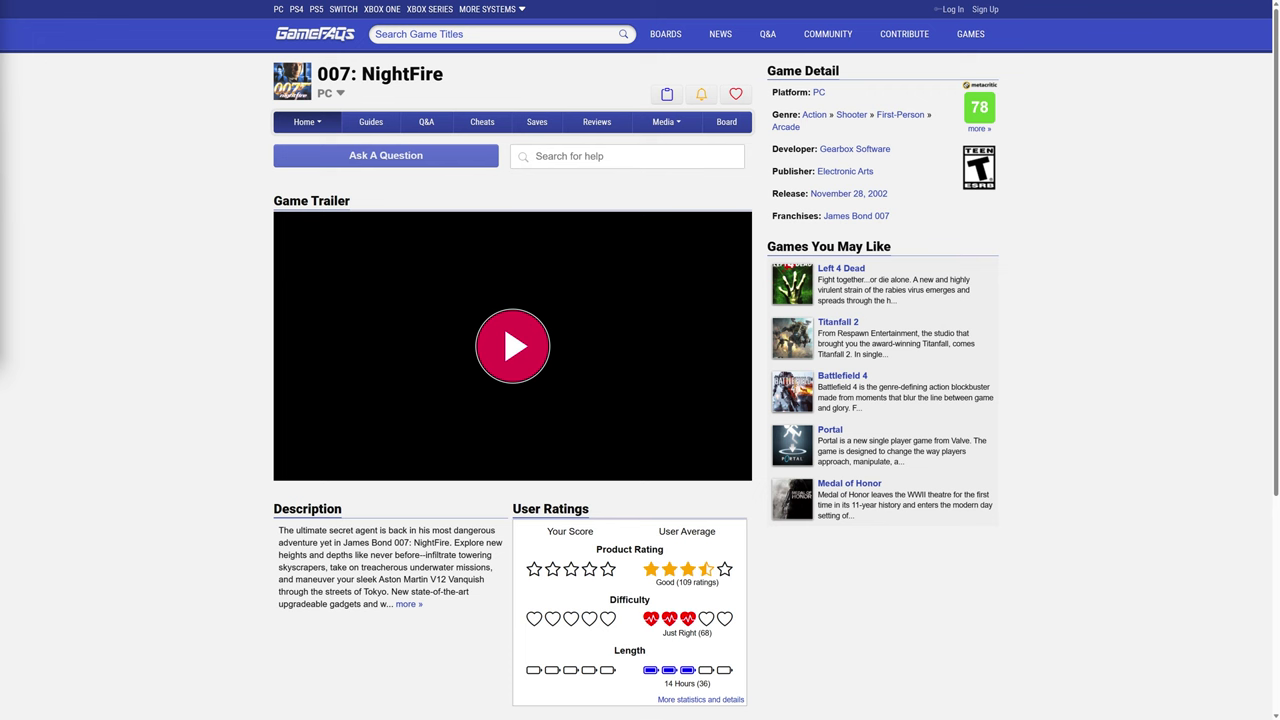
{"action": "left_click", "coordinate": [331, 93]}
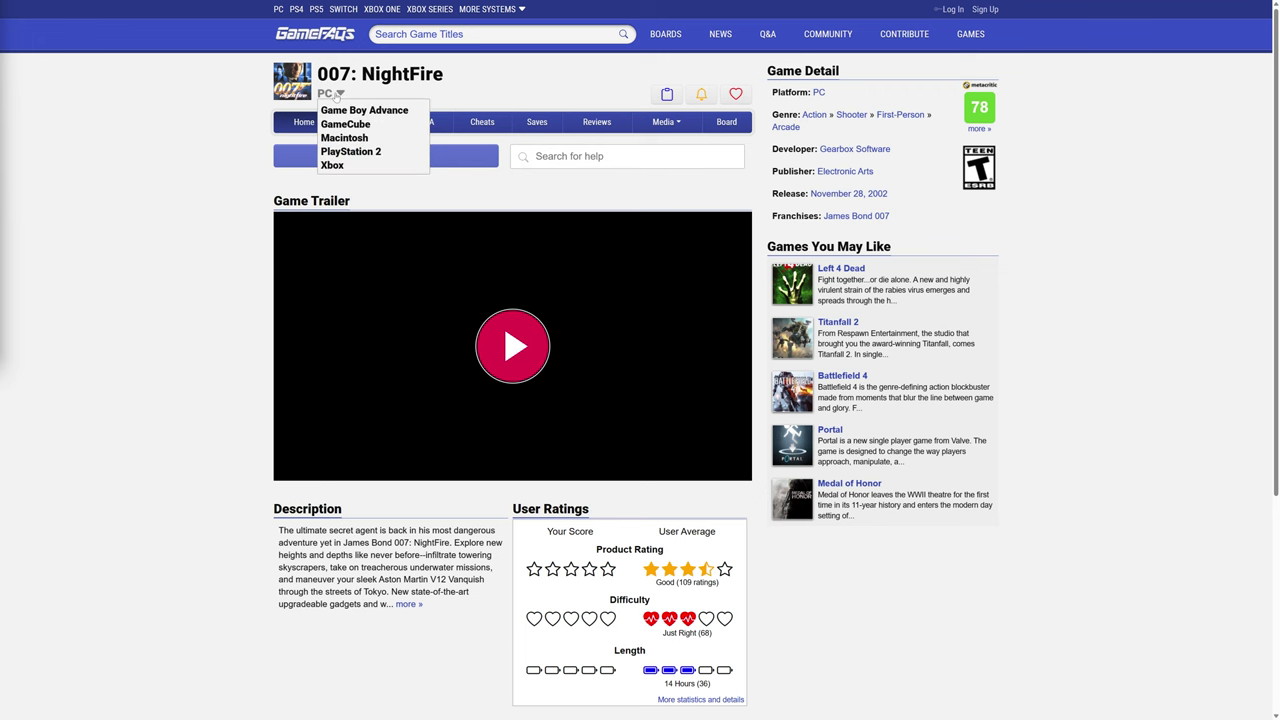
{"action": "left_click", "coordinate": [354, 155]}
{"action": "mouse_move", "coordinate": [665, 122]}
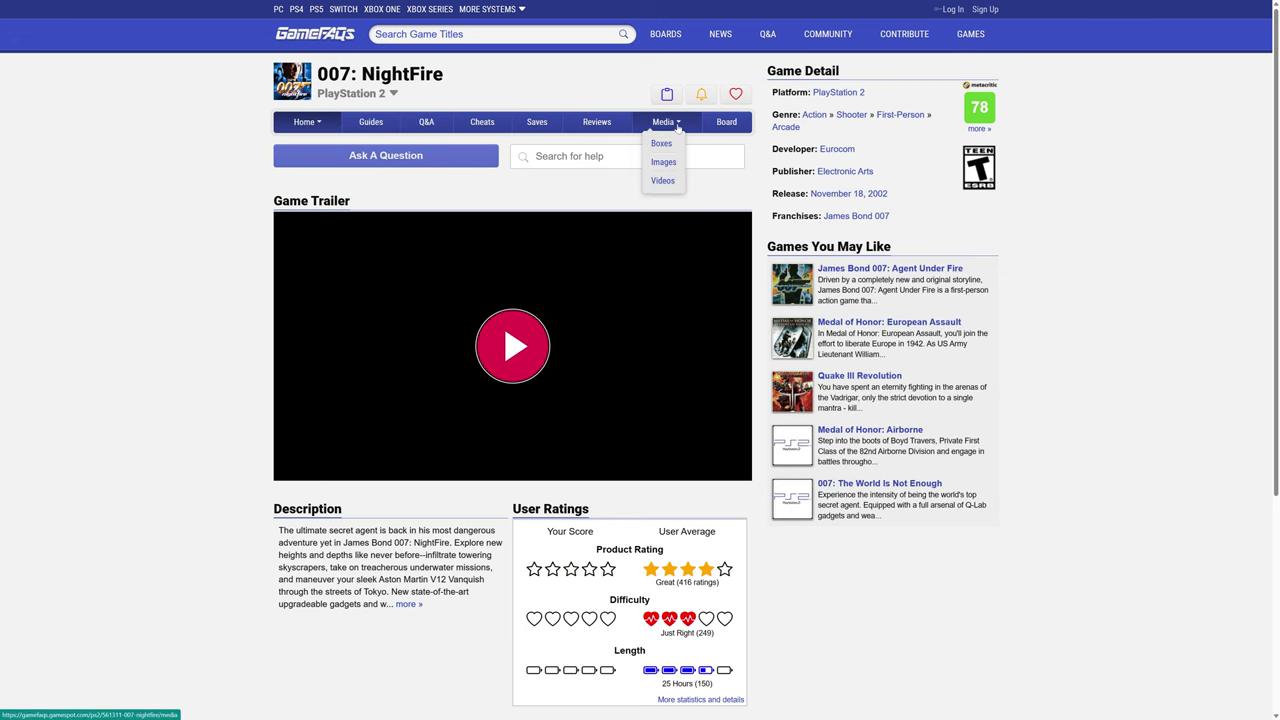
{"action": "left_click", "coordinate": [662, 145]}
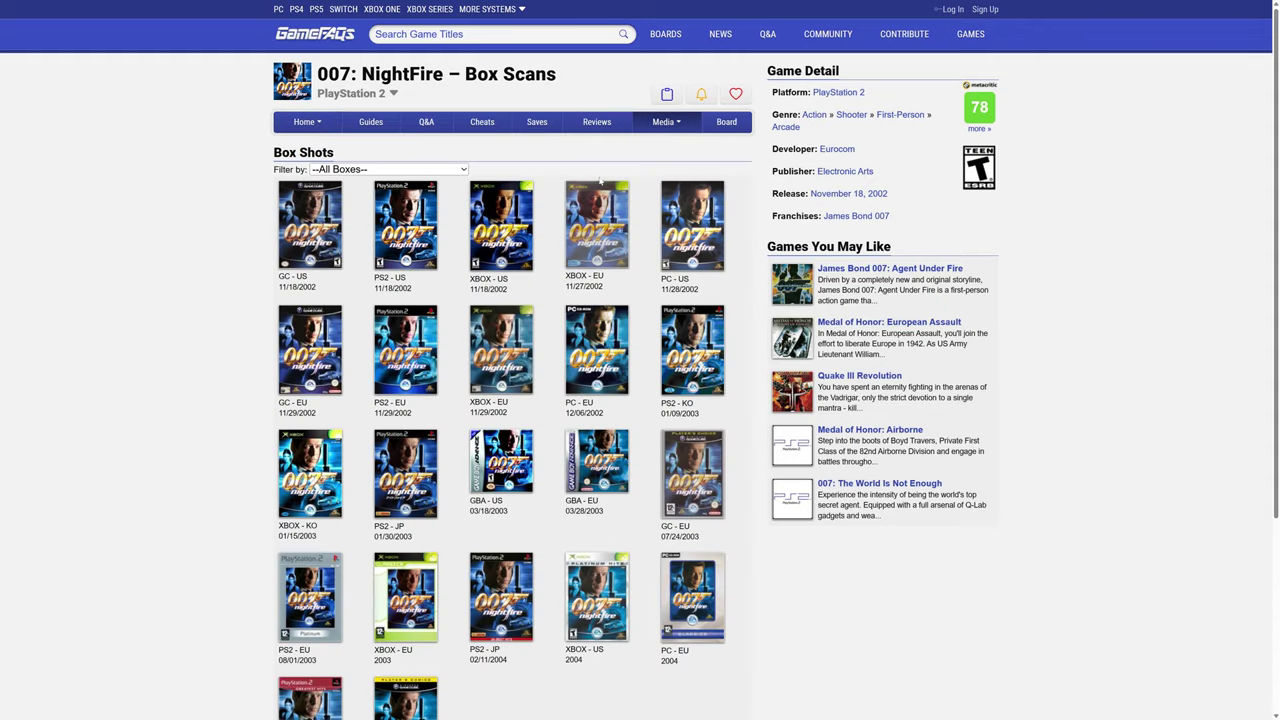
Save the front image of the PS2 - US box dated 11/18/2002 to the desktop.
{"action": "scroll", "coordinate": [577, 463], "scroll_direction": "down", "scroll_amount": 5}
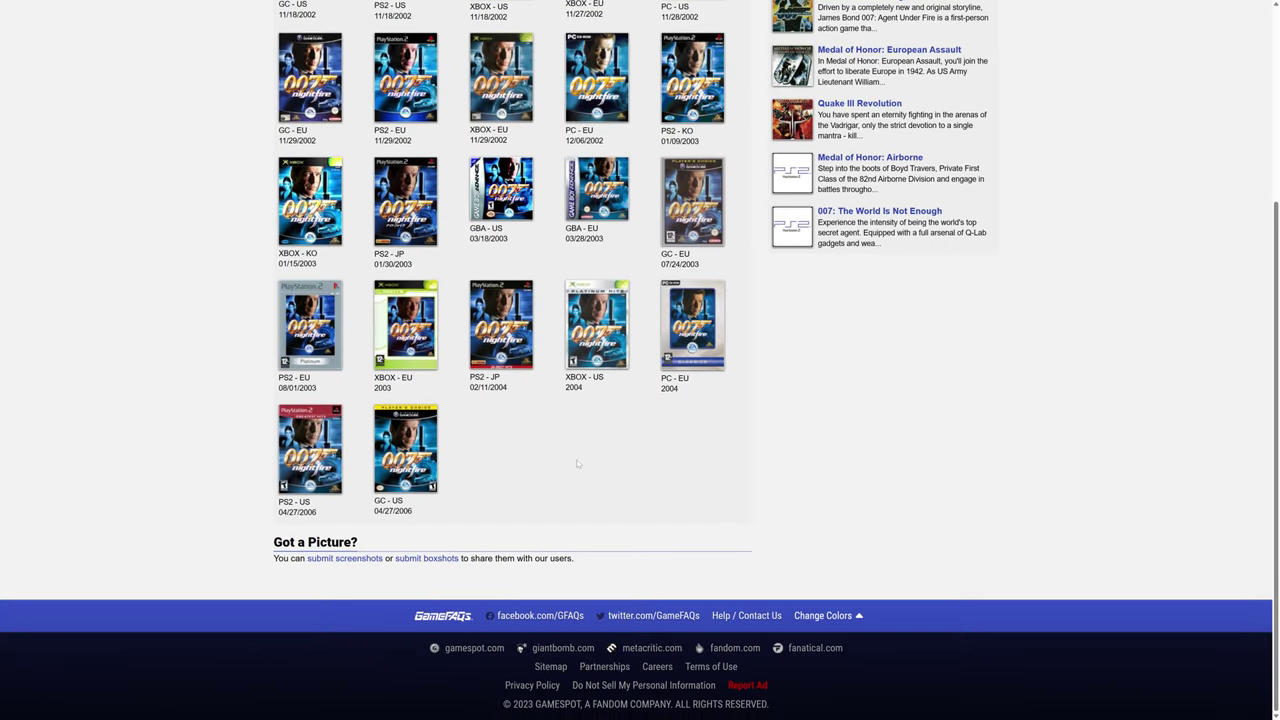
{"action": "scroll", "coordinate": [572, 483], "scroll_direction": "up", "scroll_amount": 3}
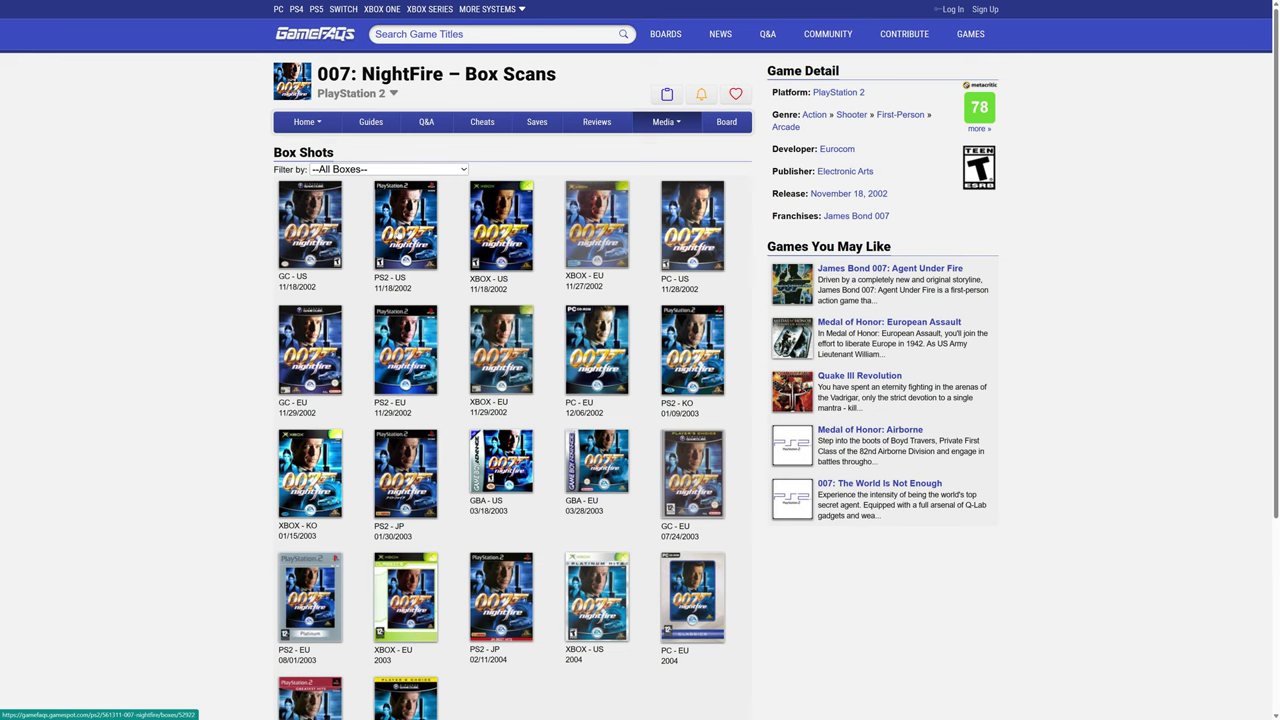
{"action": "left_click", "coordinate": [405, 225]}
{"action": "right_click", "coordinate": [483, 402]}
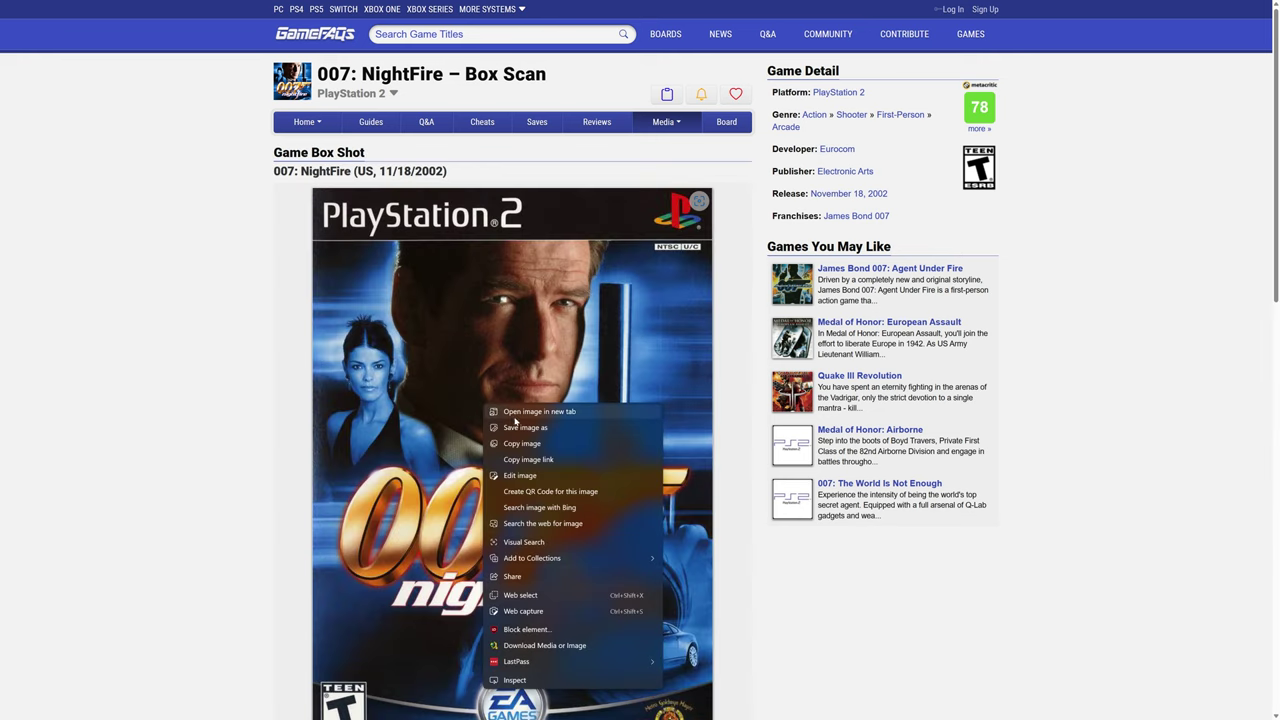
{"action": "left_click", "coordinate": [520, 427]}
{"action": "left_click", "coordinate": [515, 348]}
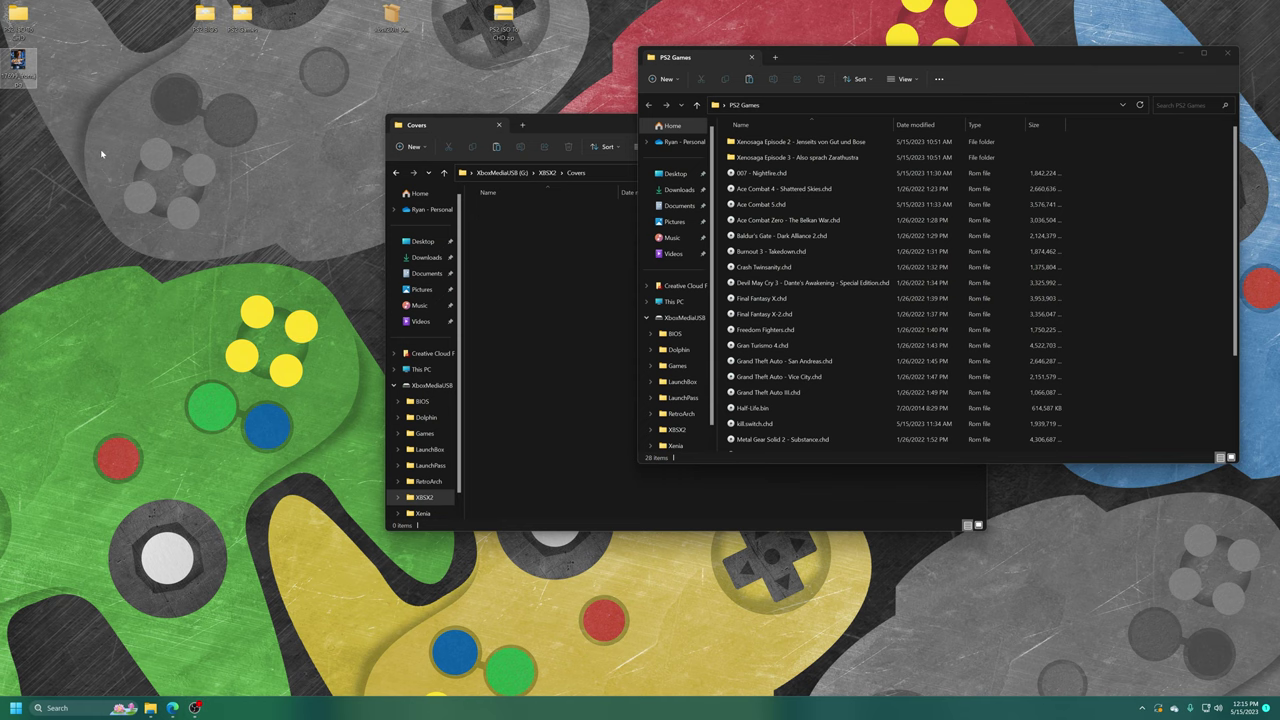
Rename the saved cover image 007 - Nightfire, copying the name from its CHD file, and copy the image into Covers.
{"action": "left_click", "coordinate": [772, 176]}
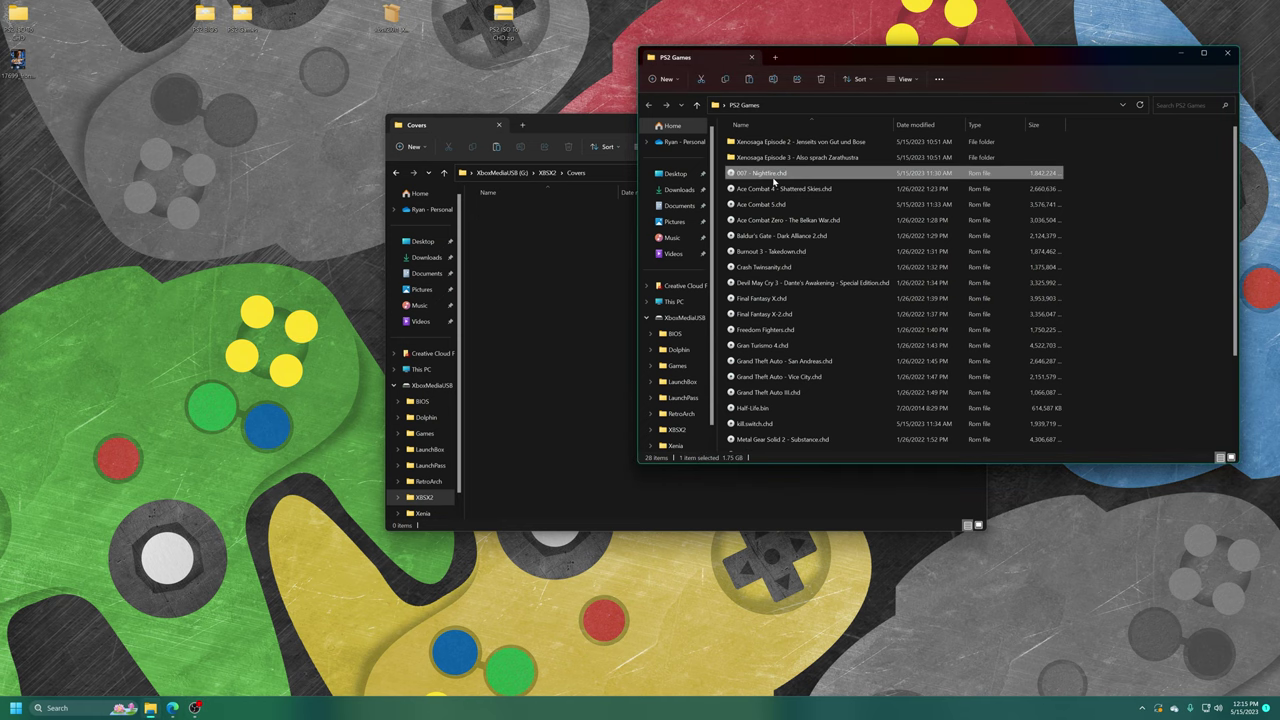
{"action": "left_click", "coordinate": [772, 176]}
{"action": "key", "text": "ctrl+c"}
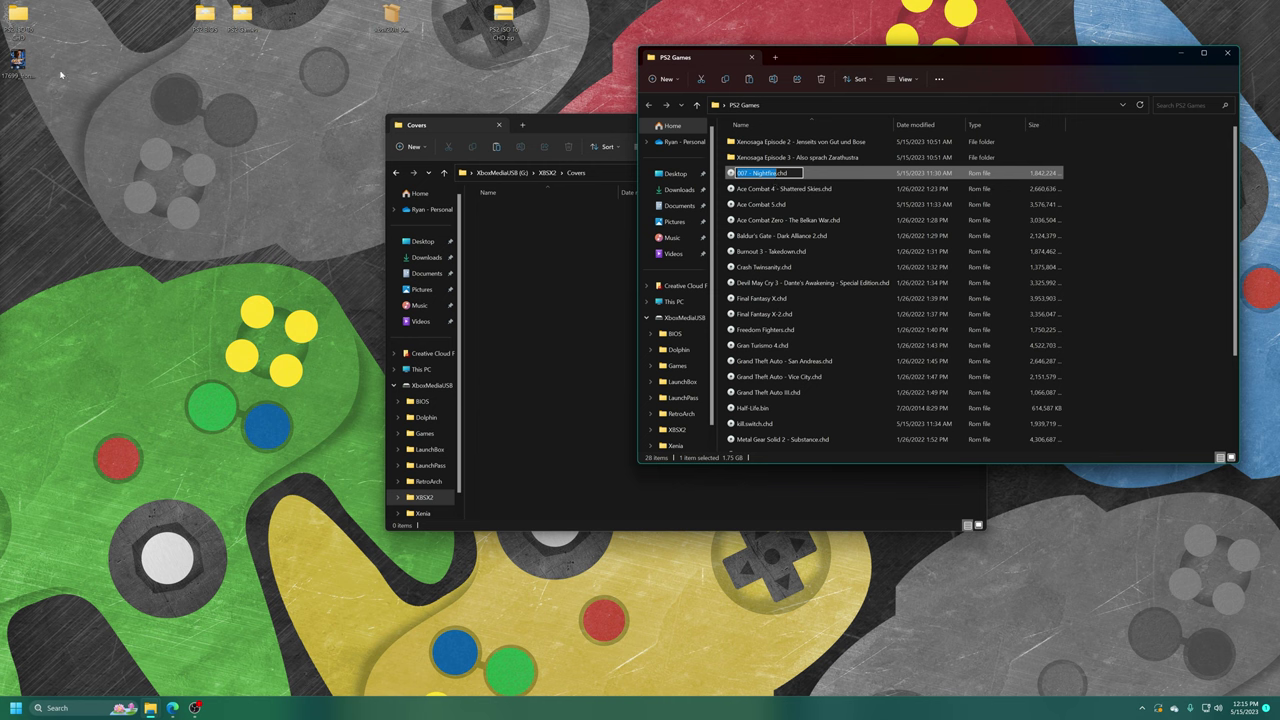
{"action": "left_click", "coordinate": [17, 62]}
{"action": "key", "text": "F2"}
{"action": "key", "text": "ctrl+v"}
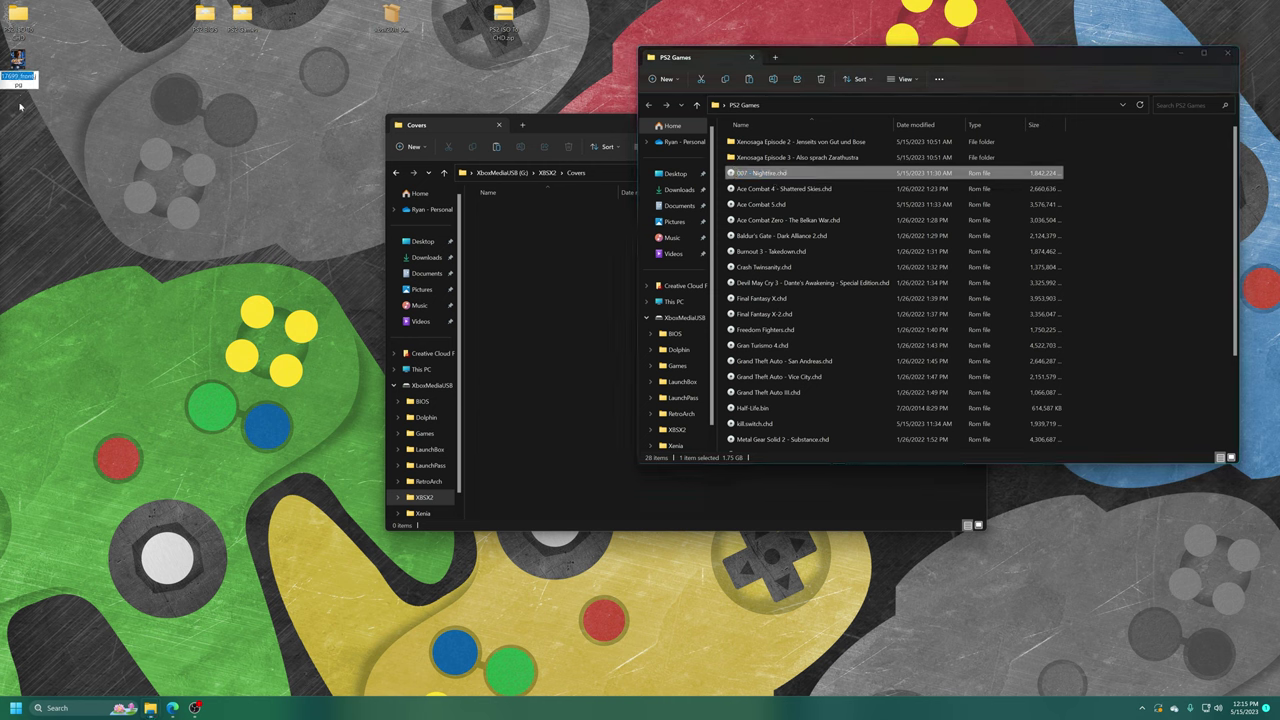
{"action": "key", "text": "Return"}
{"action": "left_click_drag", "start_coordinate": [22, 67], "coordinate": [580, 320]}
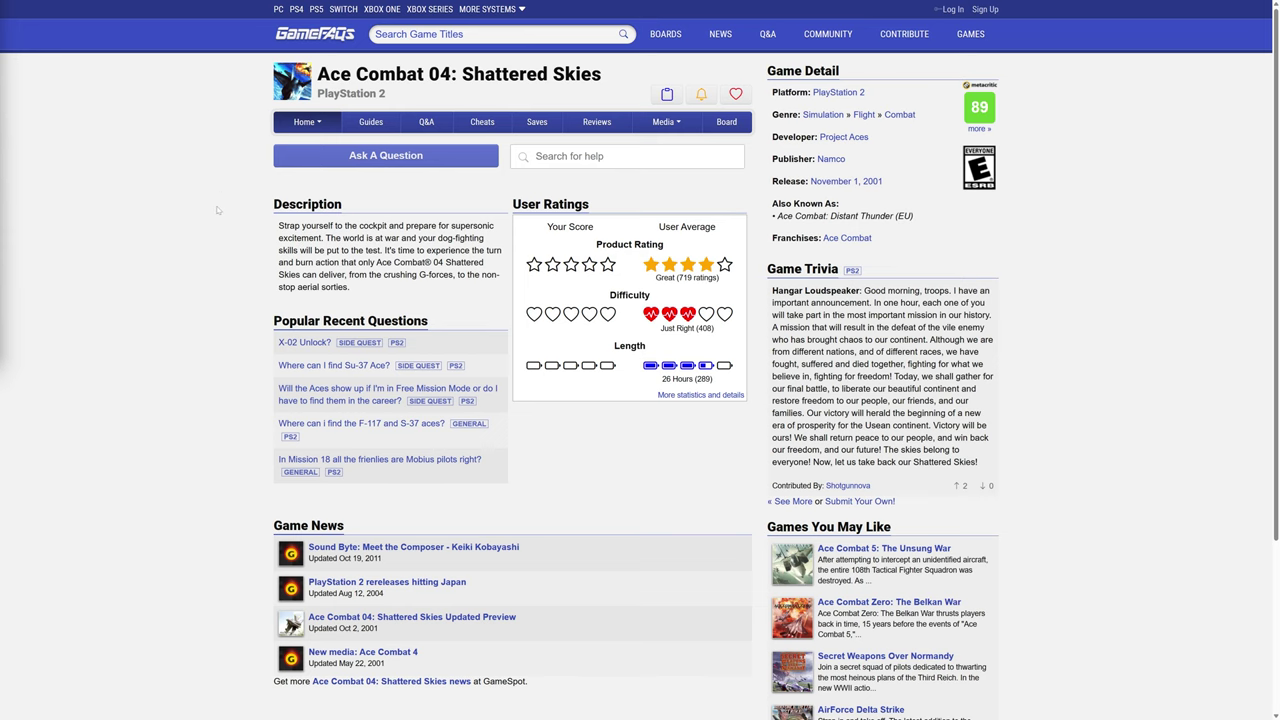
From the Ace Combat 04: Shattered Skies box scans, save the PS2 - US cover dated 11/01/2001 to the desktop.
{"action": "left_click", "coordinate": [652, 126]}
{"action": "left_click", "coordinate": [662, 144]}
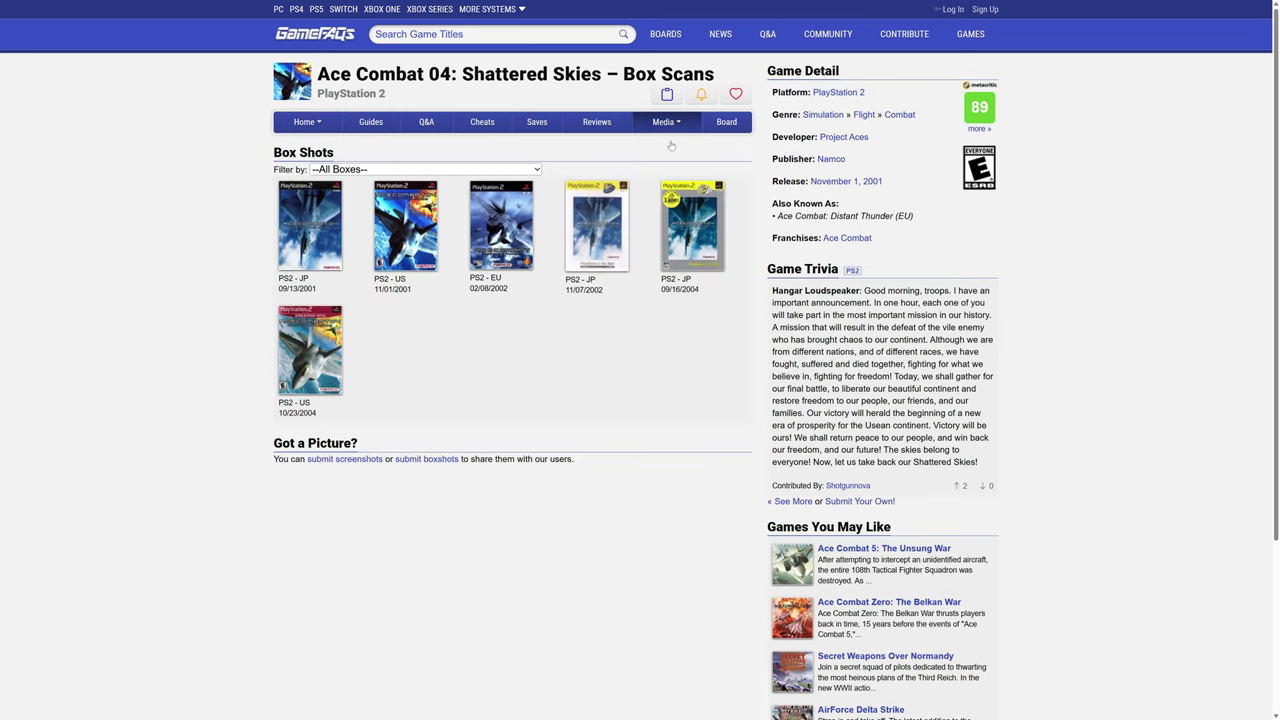
{"action": "left_click", "coordinate": [401, 230]}
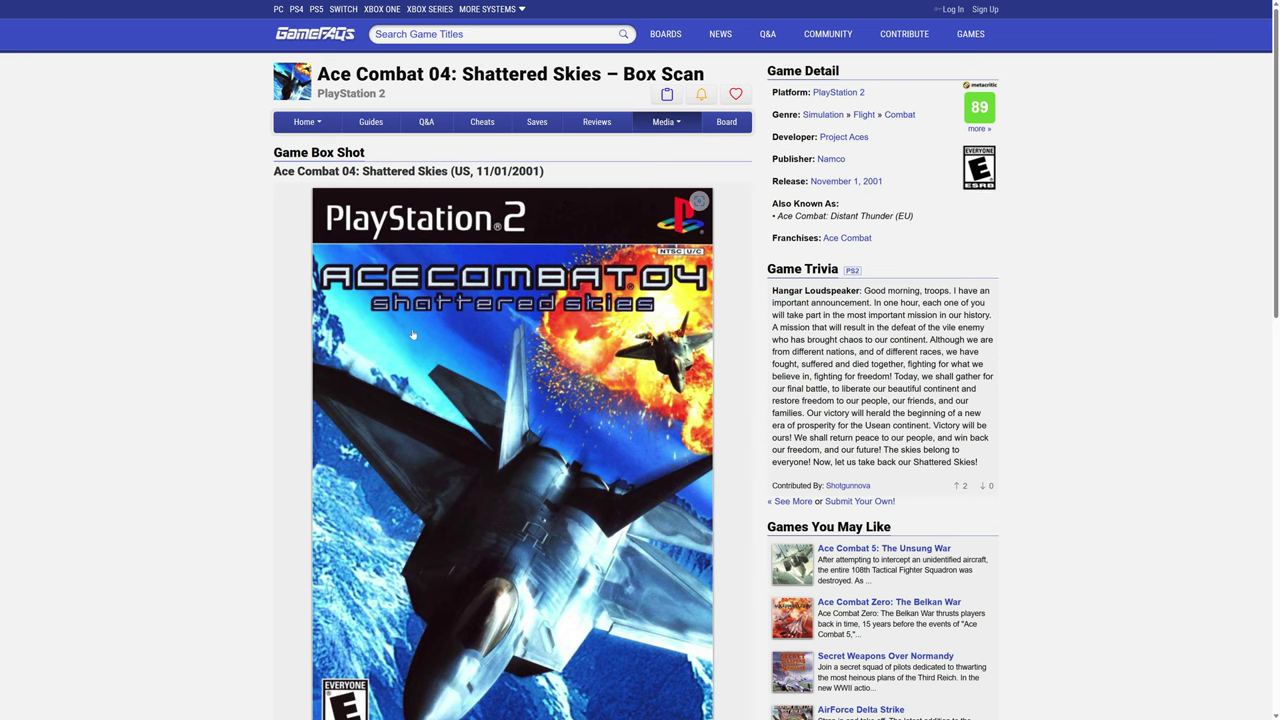
{"action": "right_click", "coordinate": [410, 329]}
{"action": "left_click", "coordinate": [460, 357]}
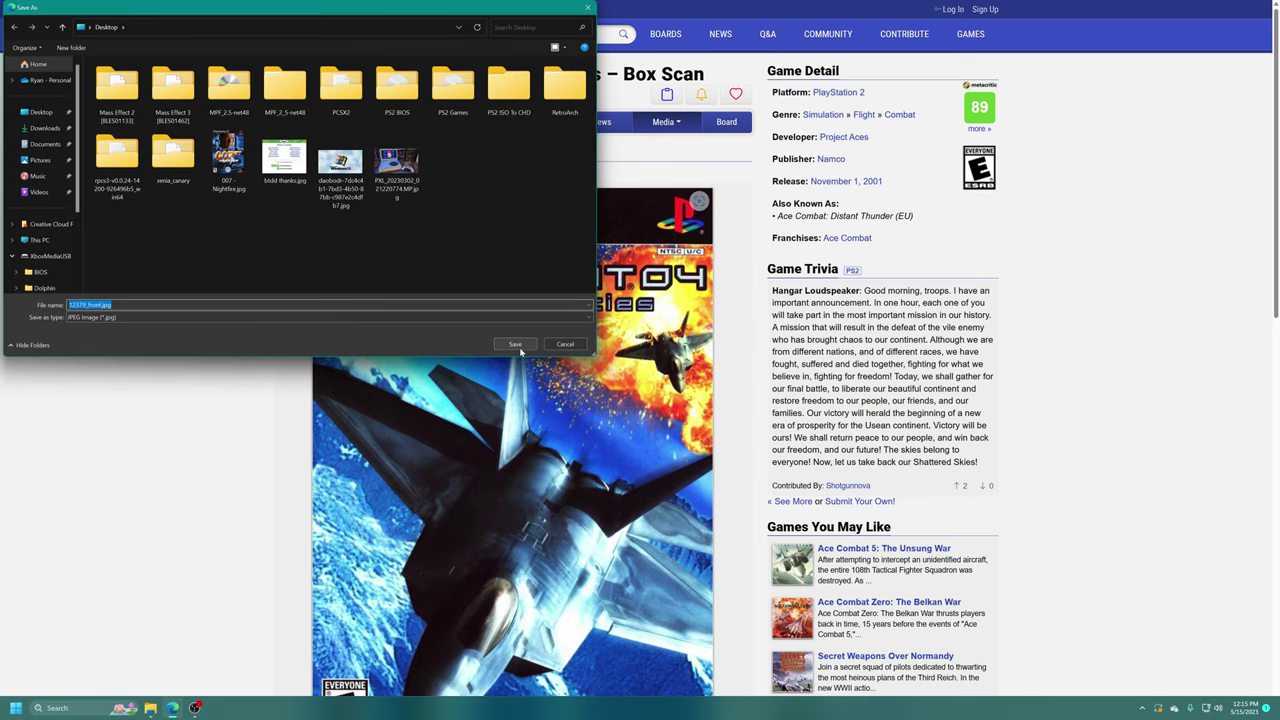
{"action": "left_click", "coordinate": [515, 344]}
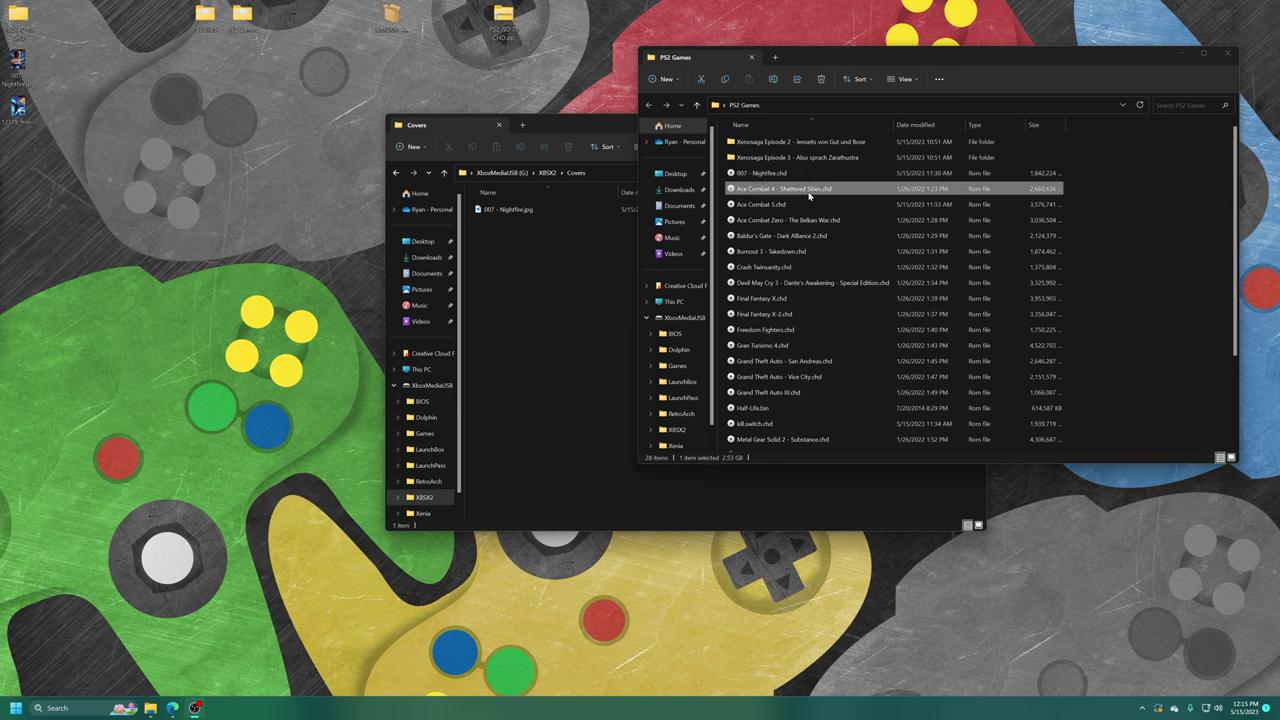
Rename the second cover image Ace Combat 4 - Shattered Skies, copying the name from its CHD file in PS2 Games.
{"action": "left_click", "coordinate": [810, 193]}
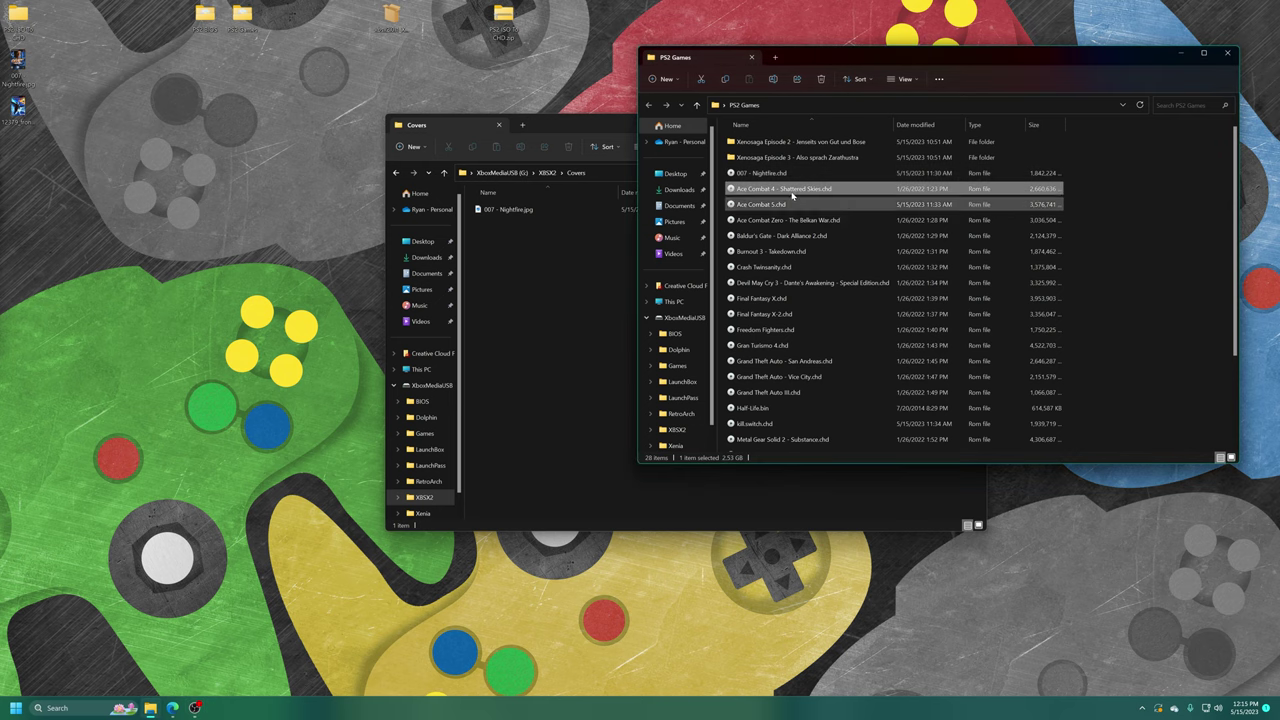
{"action": "key", "text": "F2"}
{"action": "key", "text": "ctrl+c"}
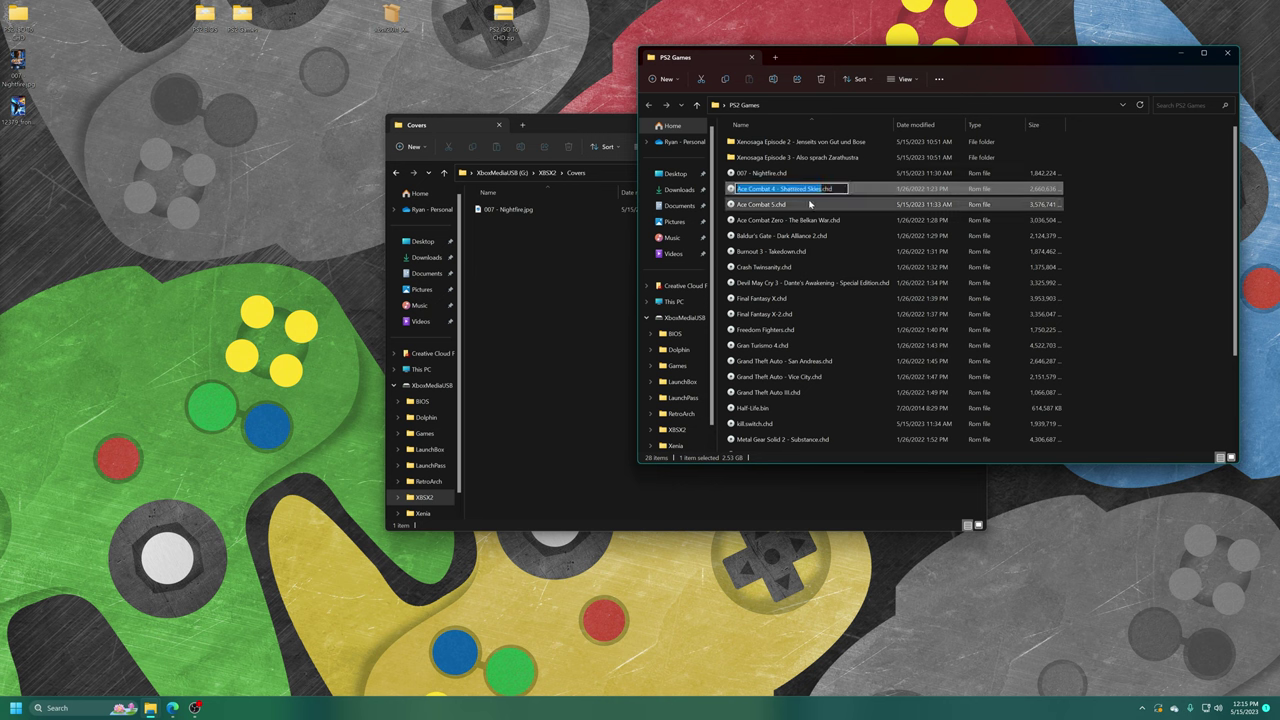
{"action": "key", "text": "Return"}
{"action": "left_click", "coordinate": [28, 125]}
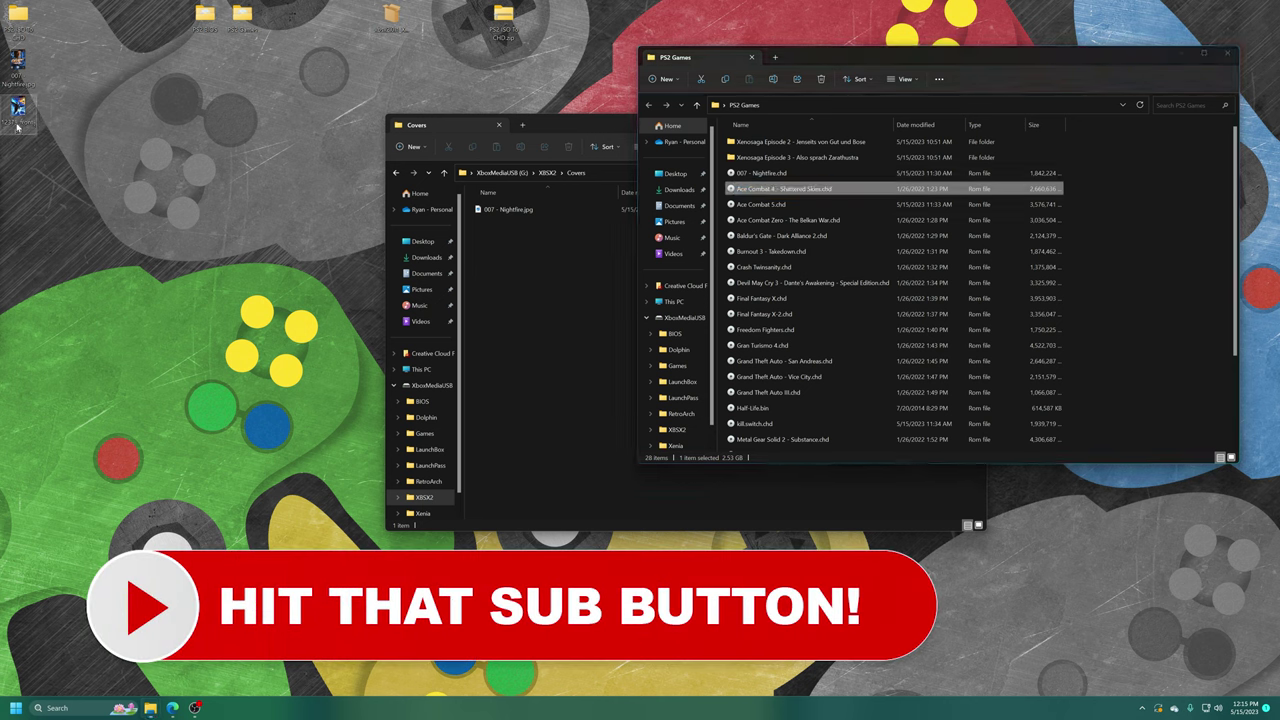
{"action": "key", "text": "F2"}
{"action": "key", "text": "ctrl+v"}
{"action": "key", "text": "Return"}
Copy the Ace Combat 4 - Shattered Skies cover image into the Covers folder and close that folder's window.
{"action": "key", "text": "ctrl+c"}
{"action": "left_click", "coordinate": [586, 354]}
{"action": "key", "text": "ctrl+v"}
{"action": "left_click", "coordinate": [714, 369]}
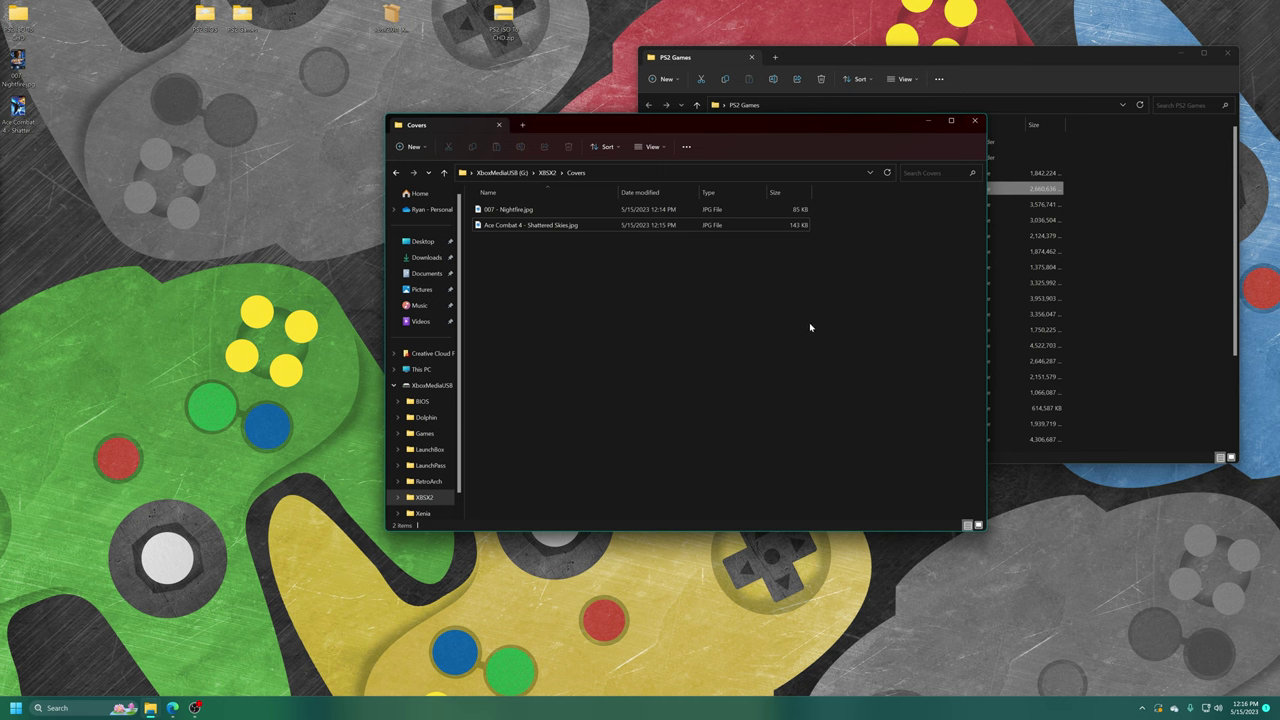
{"action": "left_click", "coordinate": [1193, 257]}
{"action": "left_click", "coordinate": [592, 319]}
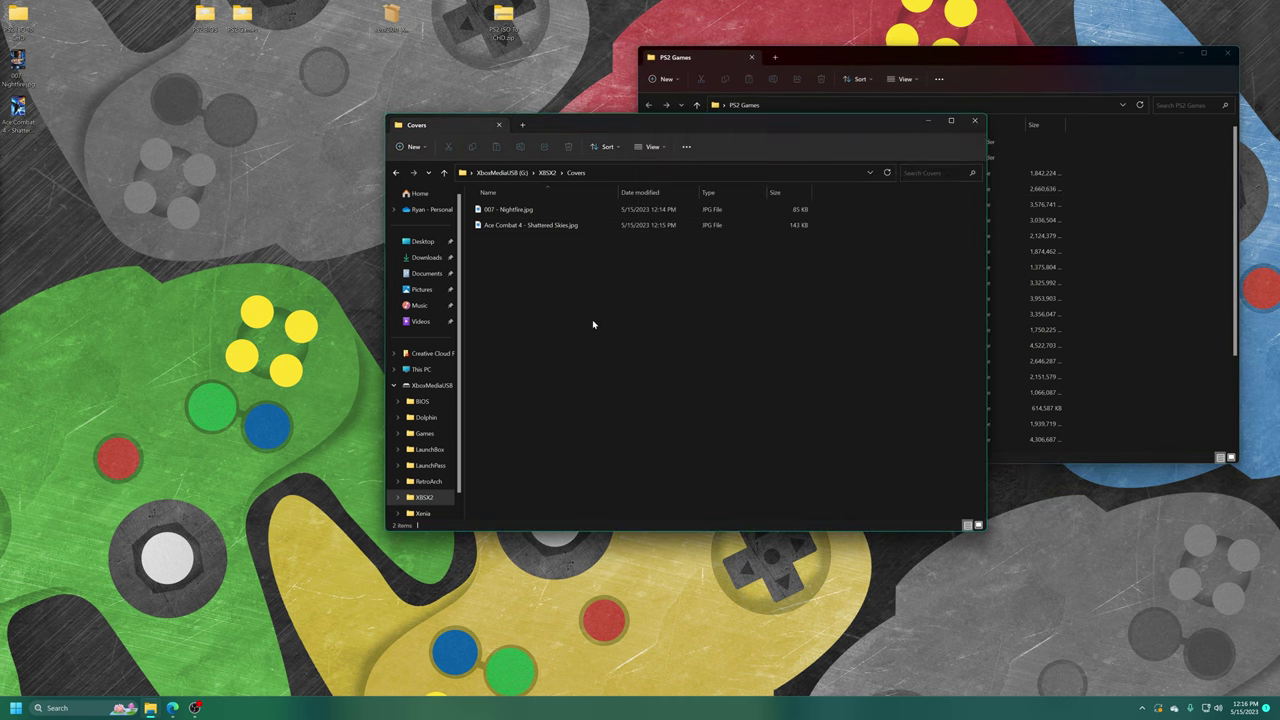
{"action": "left_click", "coordinate": [975, 122]}
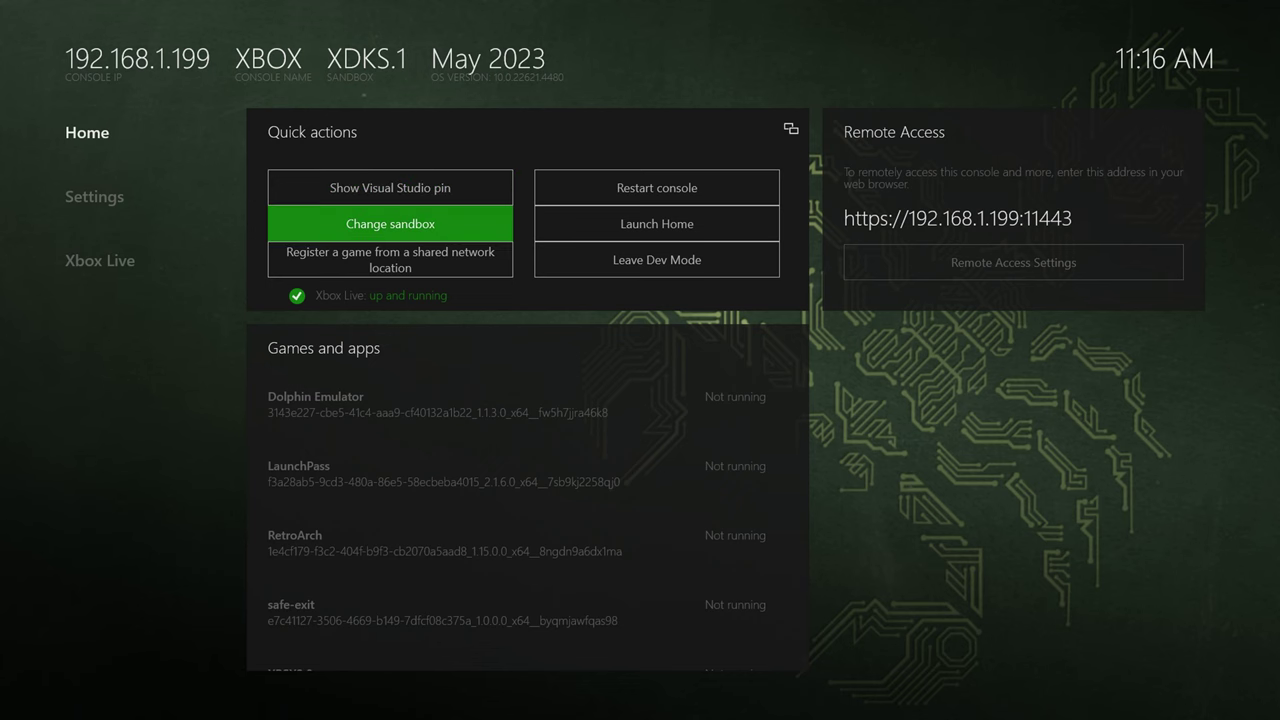
Launch XBSX2.0 from the games and apps on the Dev Mode home screen.
{"action": "key", "text": "Down"}
{"action": "key", "text": "Down"}
{"action": "key", "text": "Down"}
{"action": "key", "text": "Down"}
{"action": "key", "text": "Down"}
{"action": "key", "text": "Down"}
{"action": "key", "text": "Down"}
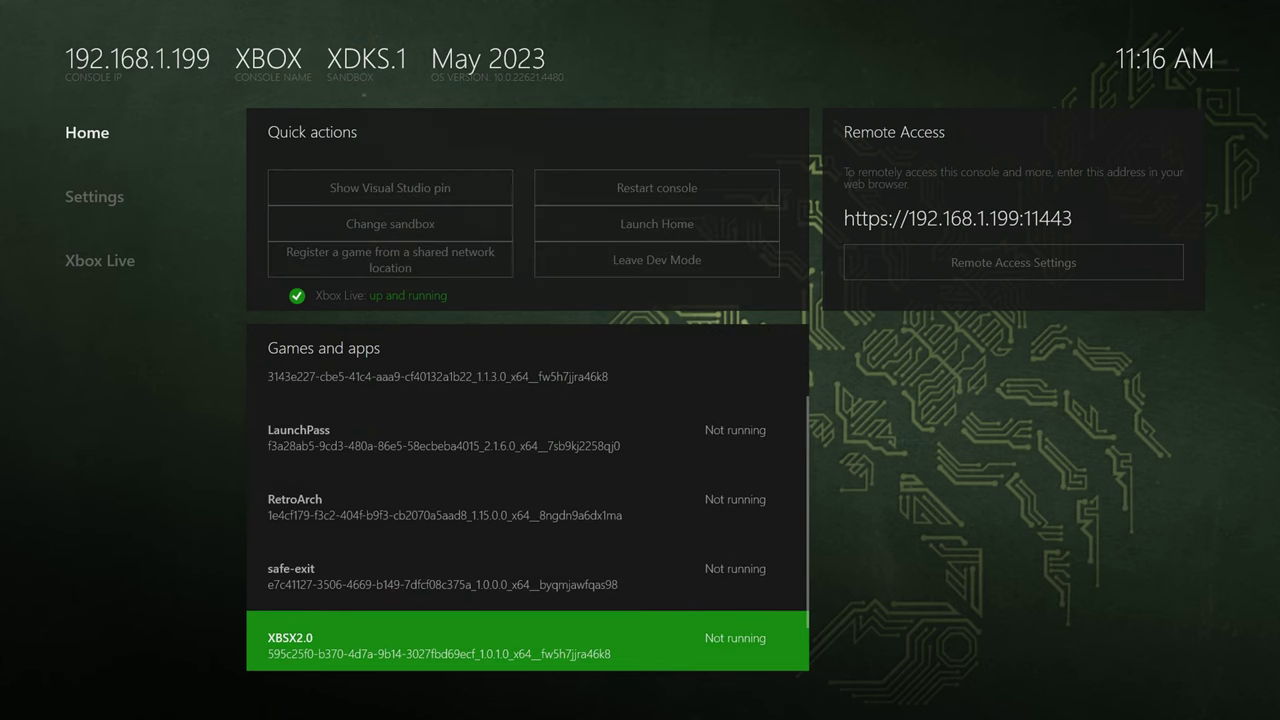
{"action": "key", "text": "Down"}
{"action": "key", "text": "Up"}
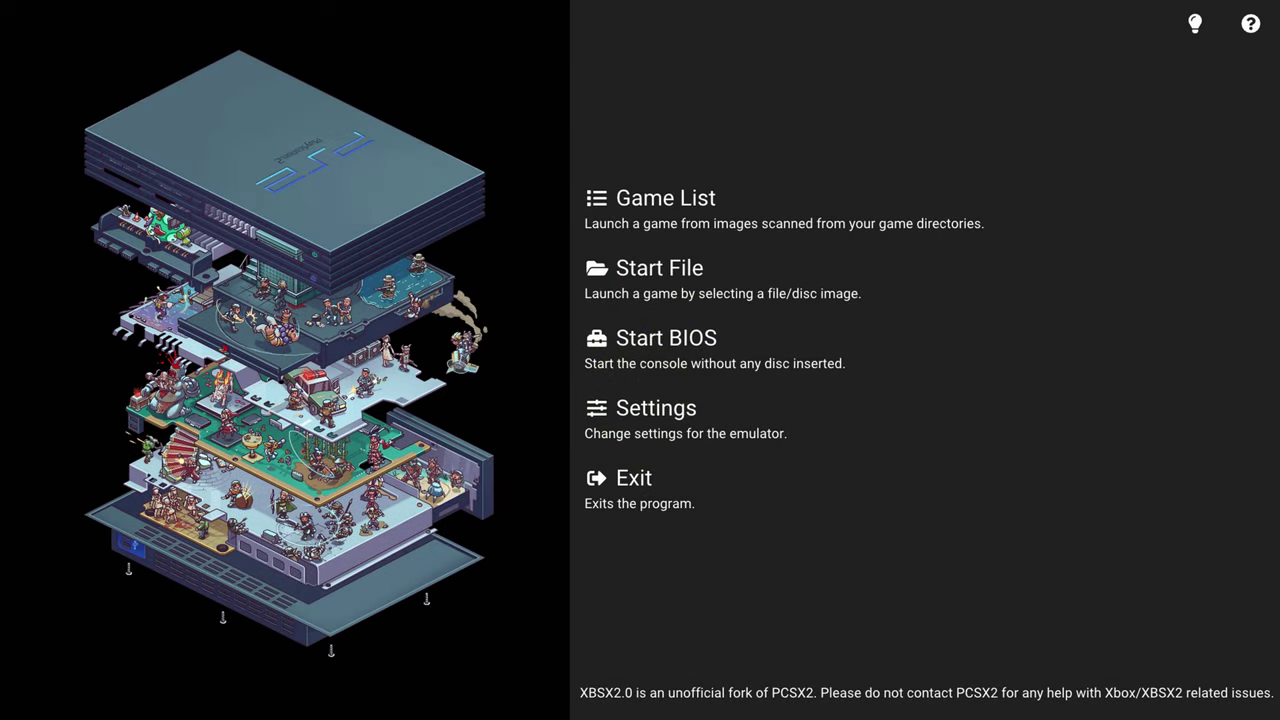
Open the game list settings and start adding a search directory, going up through the parent folders to the drive list.
{"action": "key", "text": "Down"}
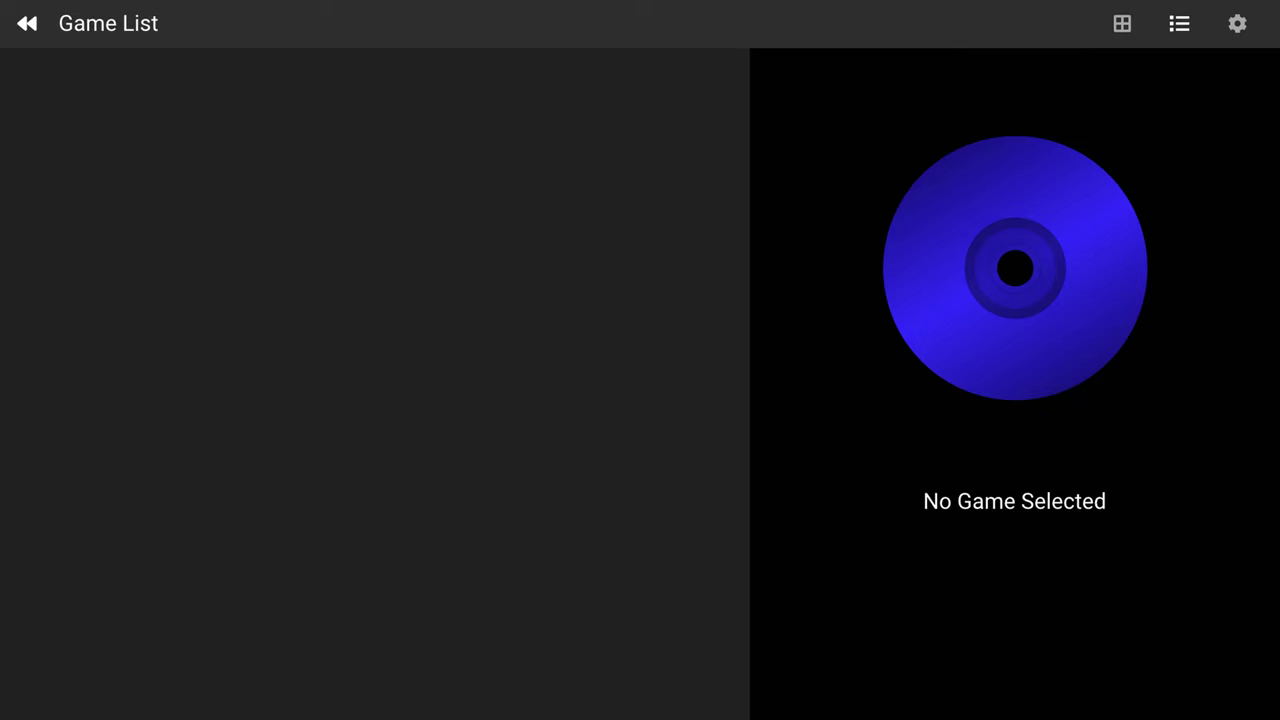
{"action": "left_click", "coordinate": [1237, 23]}
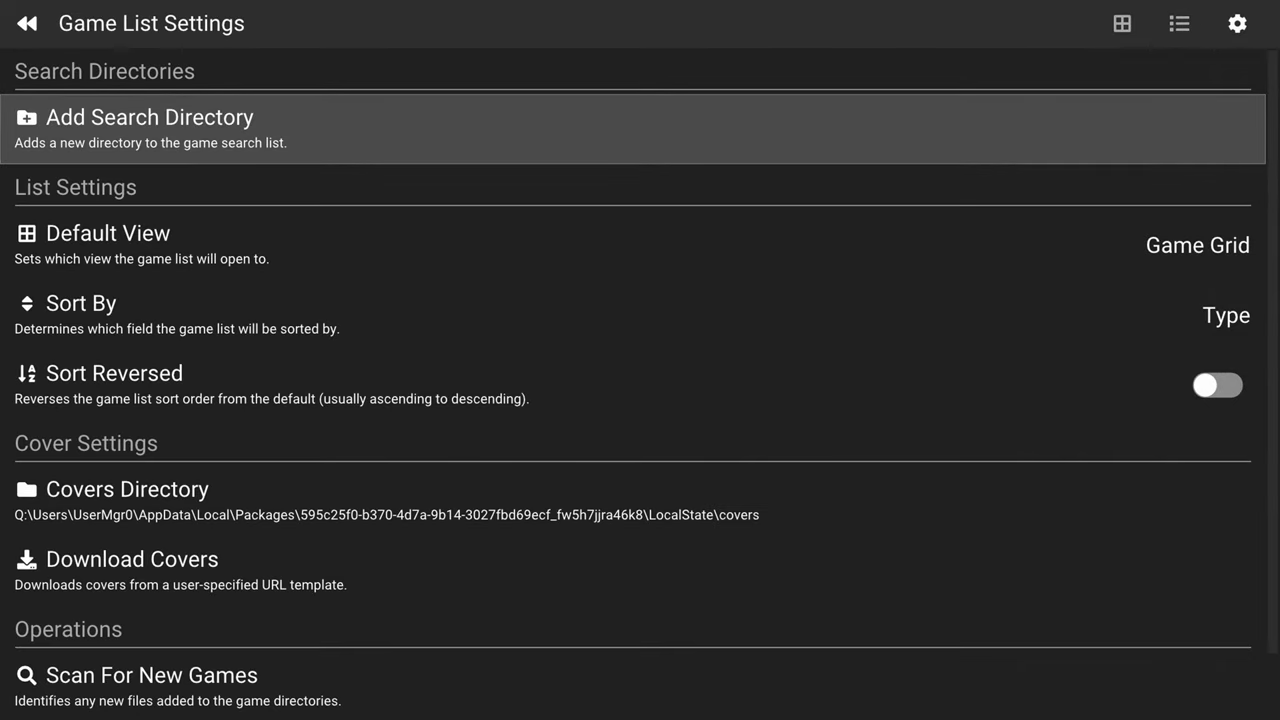
{"action": "key", "text": "Return"}
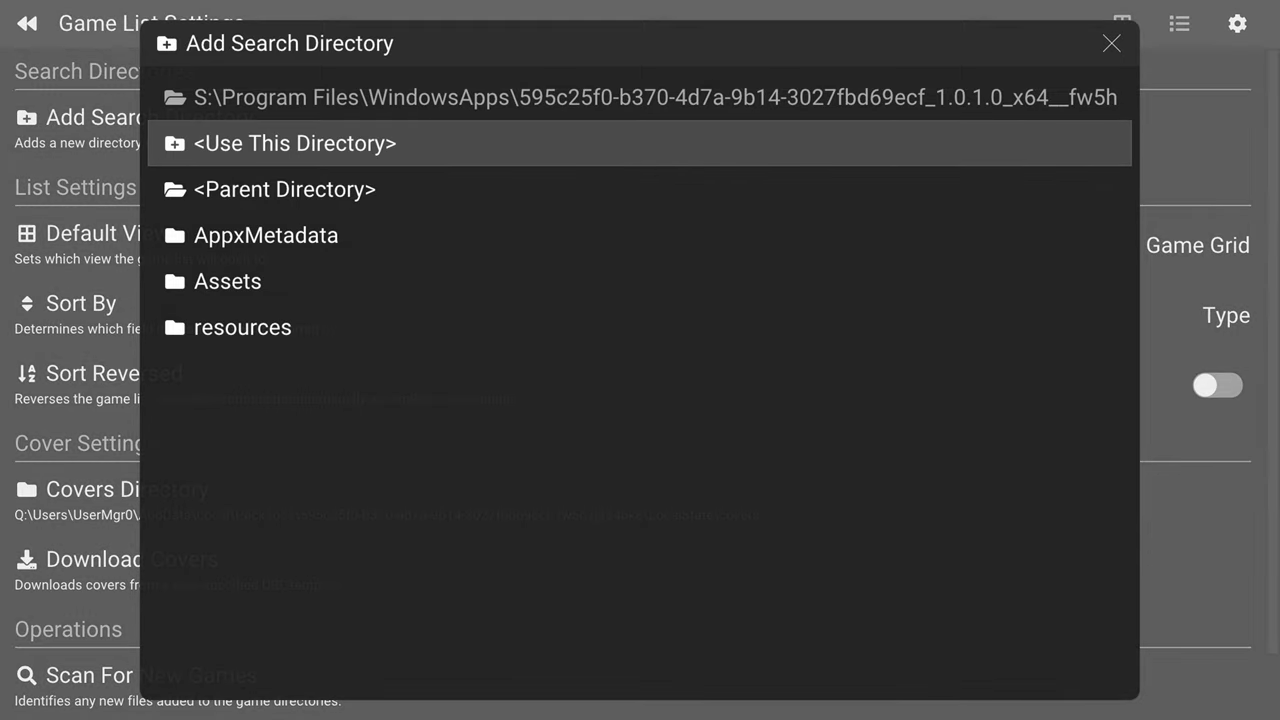
{"action": "left_click", "coordinate": [640, 189]}
{"action": "key", "text": "Return"}
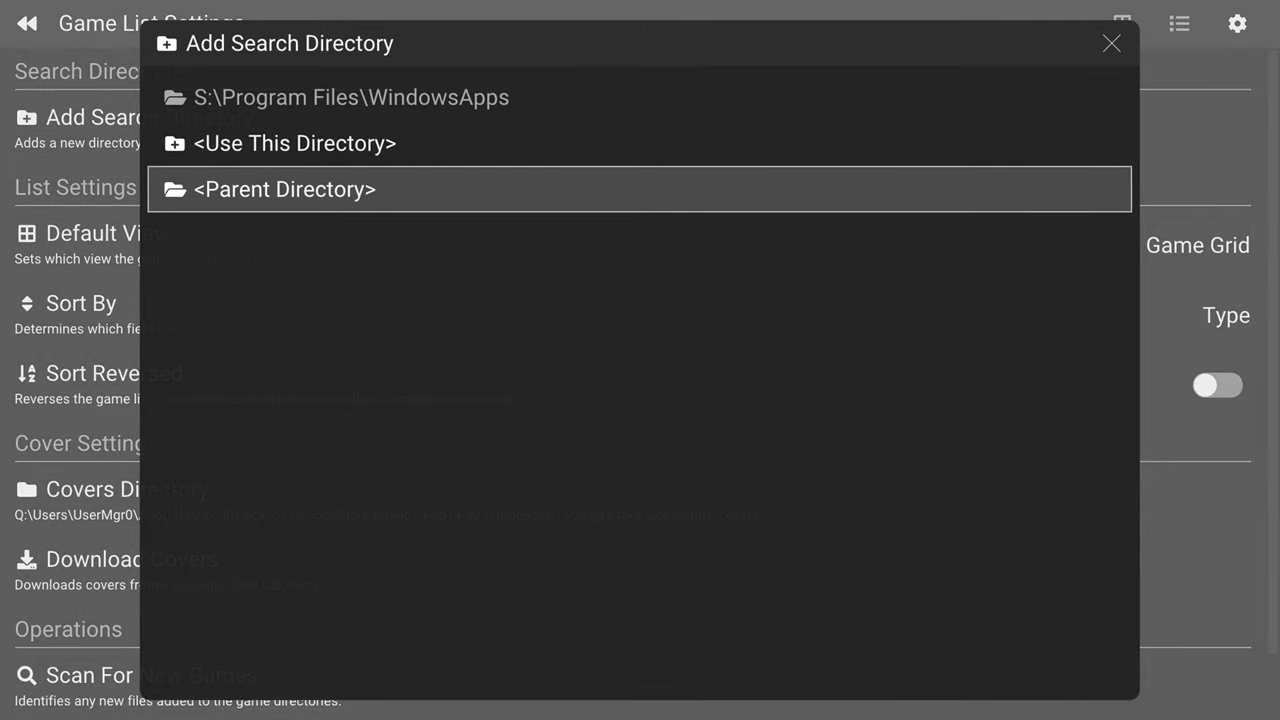
{"action": "key", "text": "Return"}
{"action": "key", "text": "Return"}
{"action": "key", "text": "Return"}
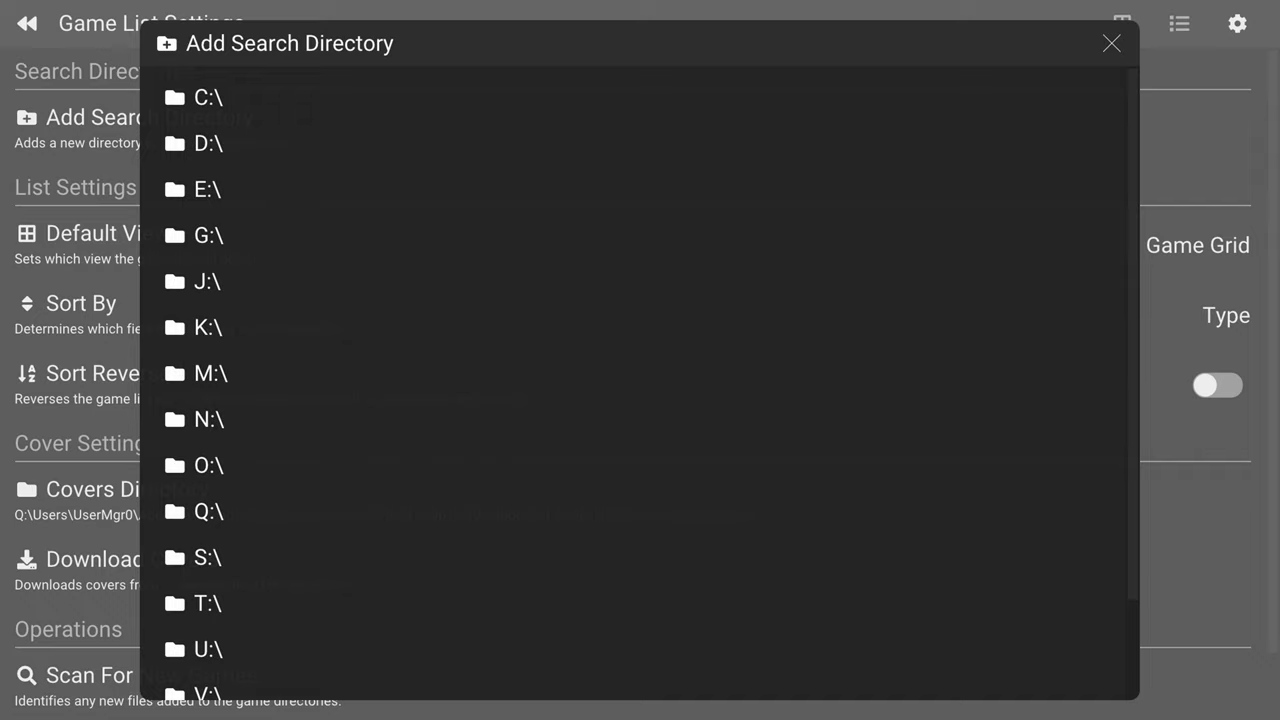
Browse to the Games folder on the E:\ drive for the new search directory.
{"action": "key", "text": "Up"}
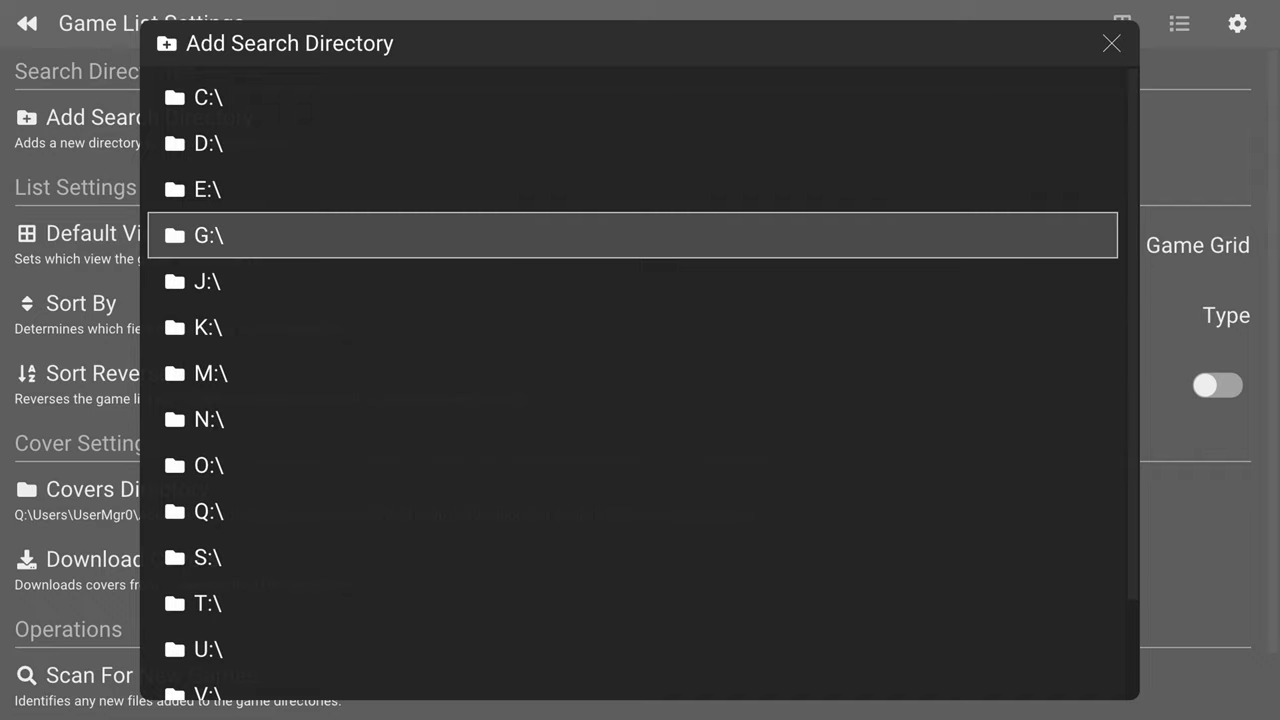
{"action": "key", "text": "Up"}
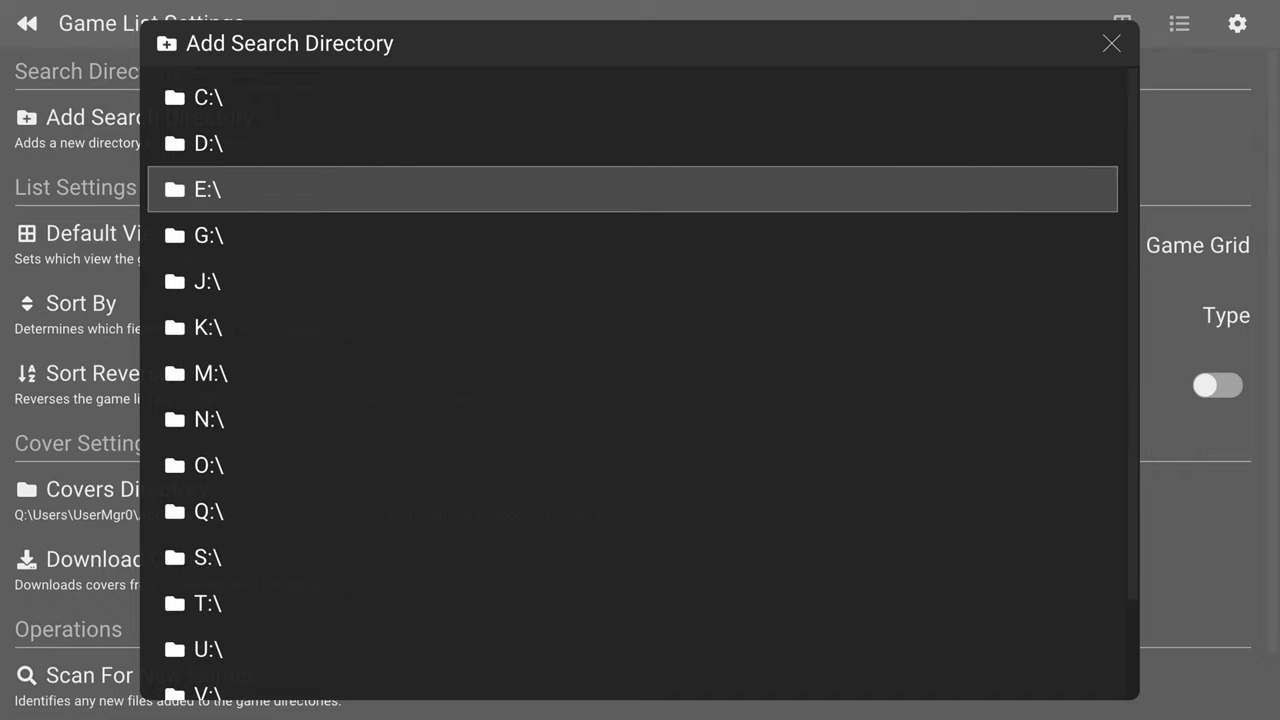
{"action": "key", "text": "Return"}
{"action": "key", "text": "Down"}
{"action": "key", "text": "Return"}
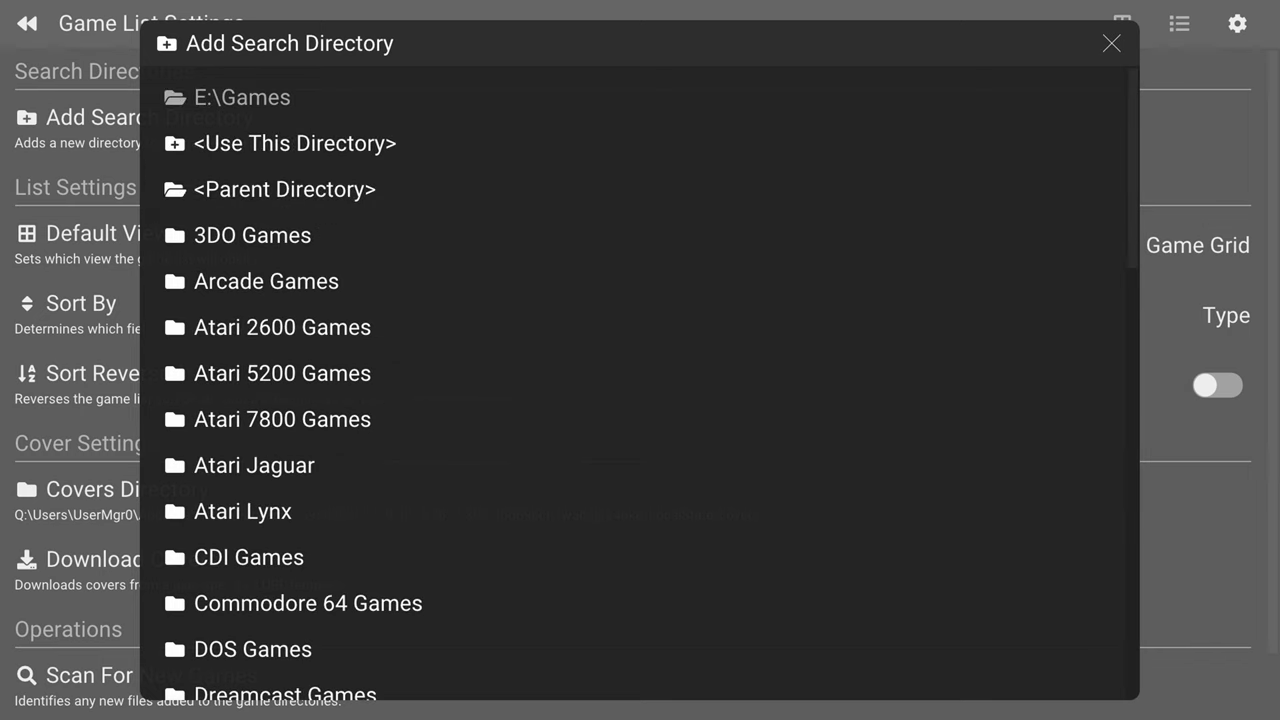
Add the PS2 Games folder inside E:\Games as a game search directory.
{"action": "key", "text": "Down"}
{"action": "key", "text": "Down"}
{"action": "key", "text": "Down"}
{"action": "key", "text": "Down"}
{"action": "key", "text": "Down"}
{"action": "key", "text": "Down"}
{"action": "key", "text": "Down"}
{"action": "key", "text": "Down"}
{"action": "key", "text": "Down"}
{"action": "key", "text": "Down"}
{"action": "key", "text": "Down"}
{"action": "key", "text": "Down"}
{"action": "key", "text": "Down"}
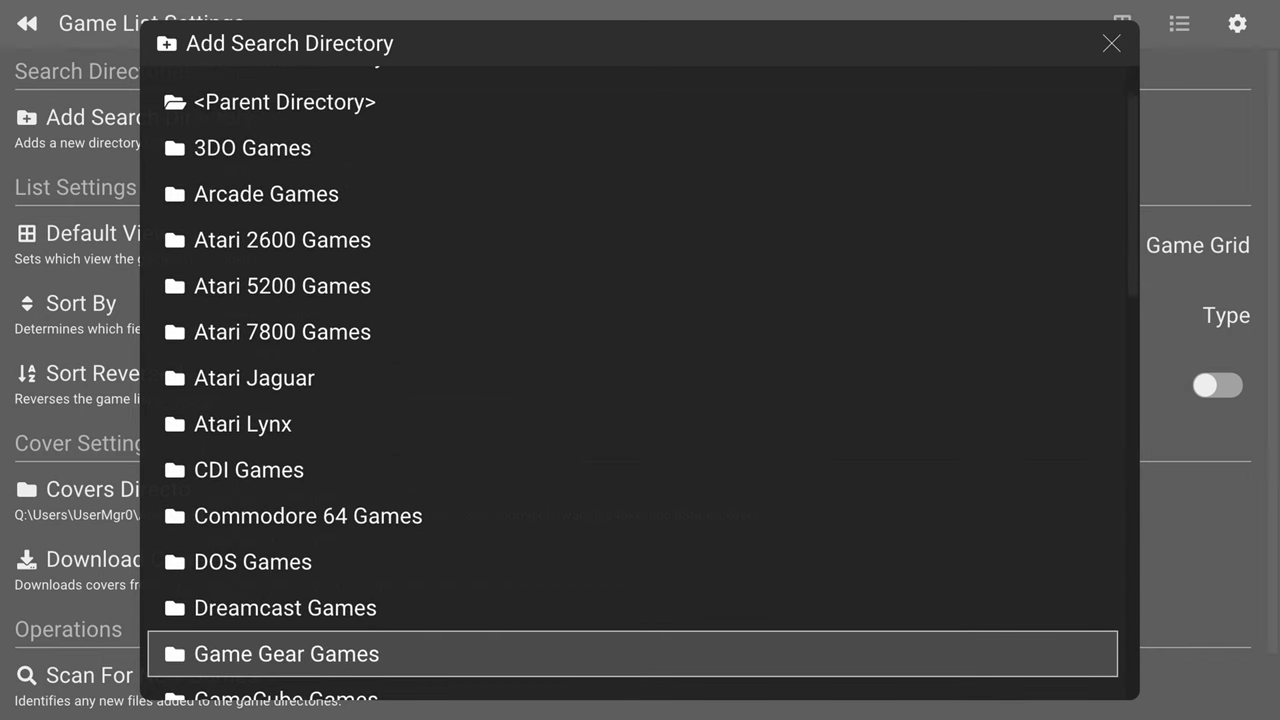
{"action": "key", "text": "Down"}
{"action": "key", "text": "Down"}
{"action": "key", "text": "Down"}
{"action": "key", "text": "Down"}
{"action": "key", "text": "Down"}
{"action": "key", "text": "Down"}
{"action": "key", "text": "Down"}
{"action": "key", "text": "Down"}
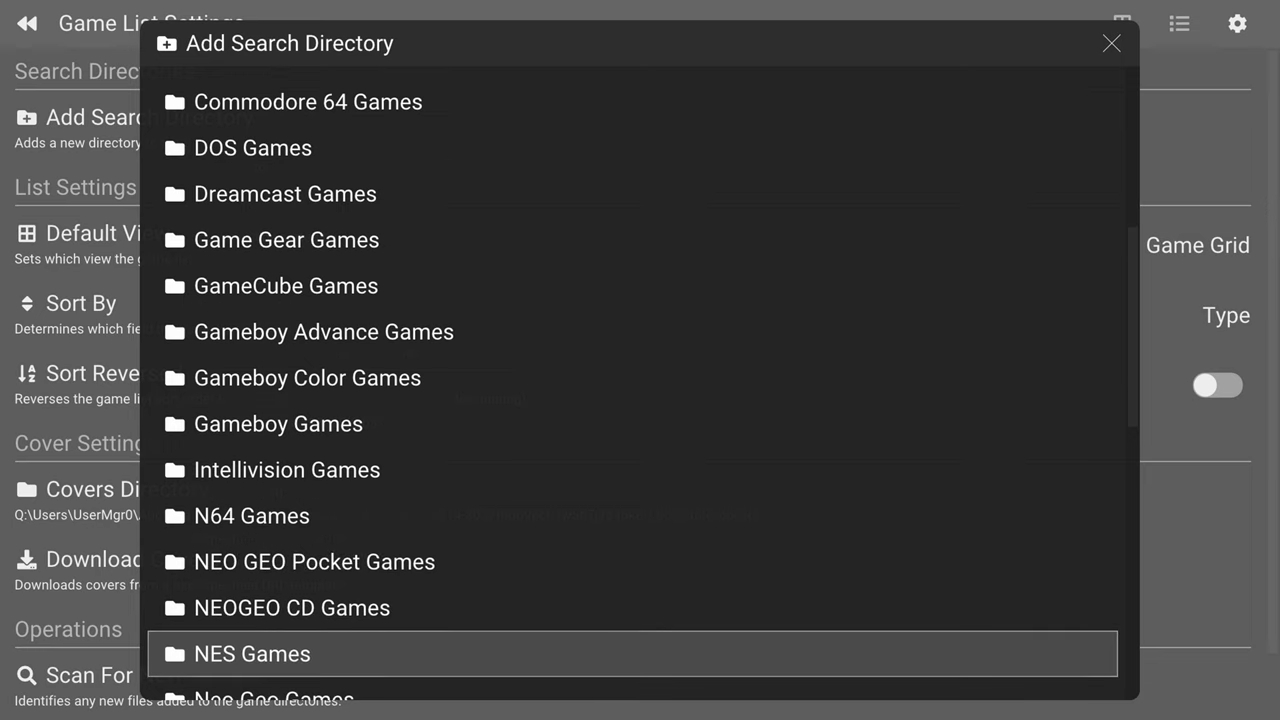
{"action": "key", "text": "Down"}
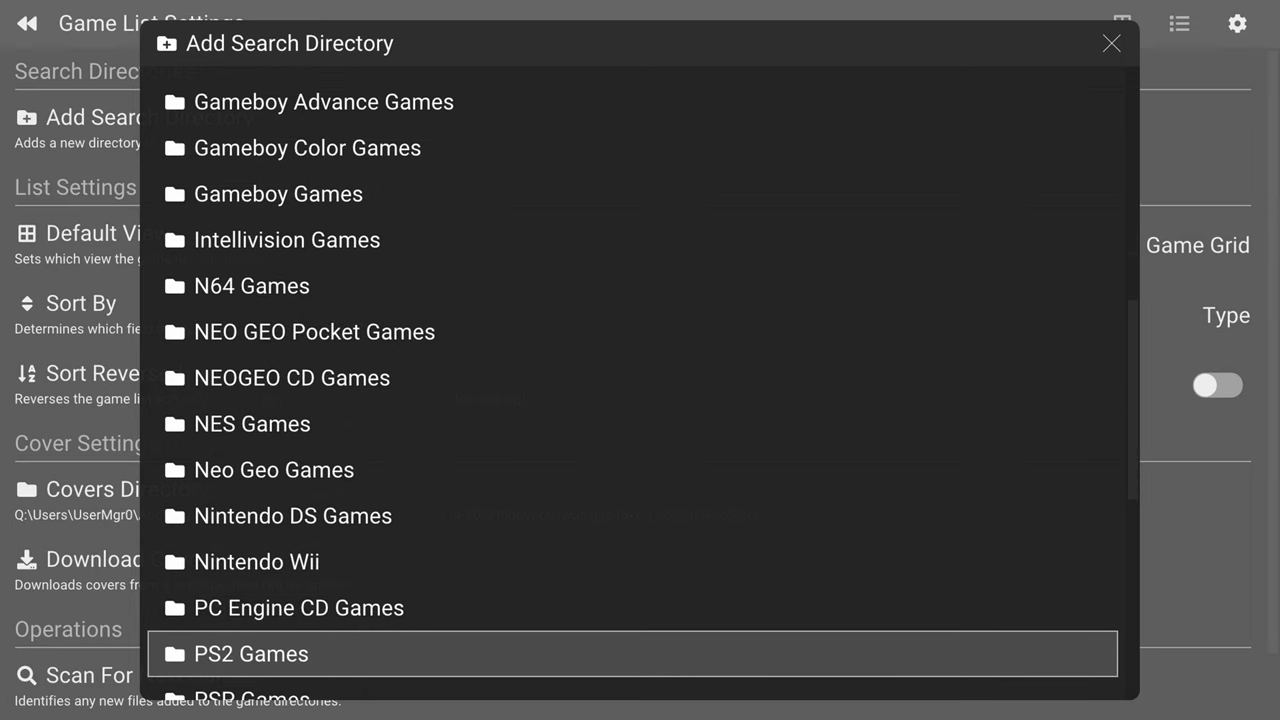
{"action": "key", "text": "Return"}
{"action": "key", "text": "Down"}
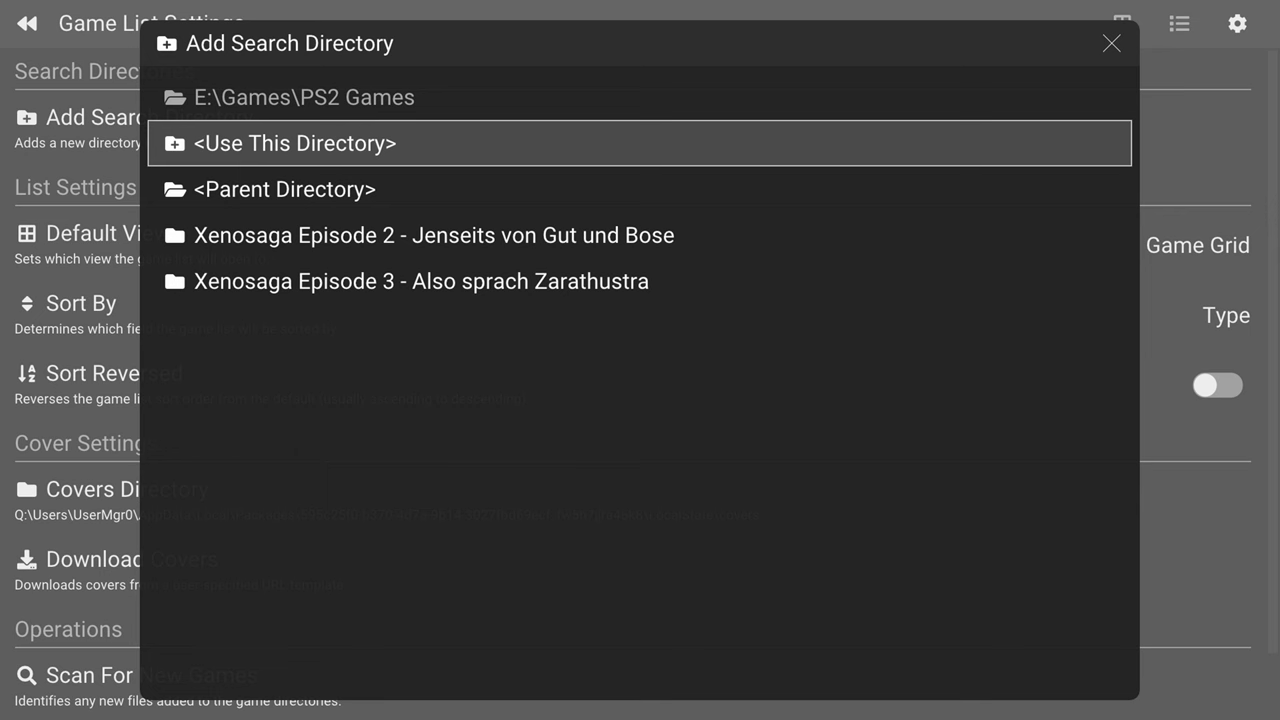
{"action": "key", "text": "Return"}
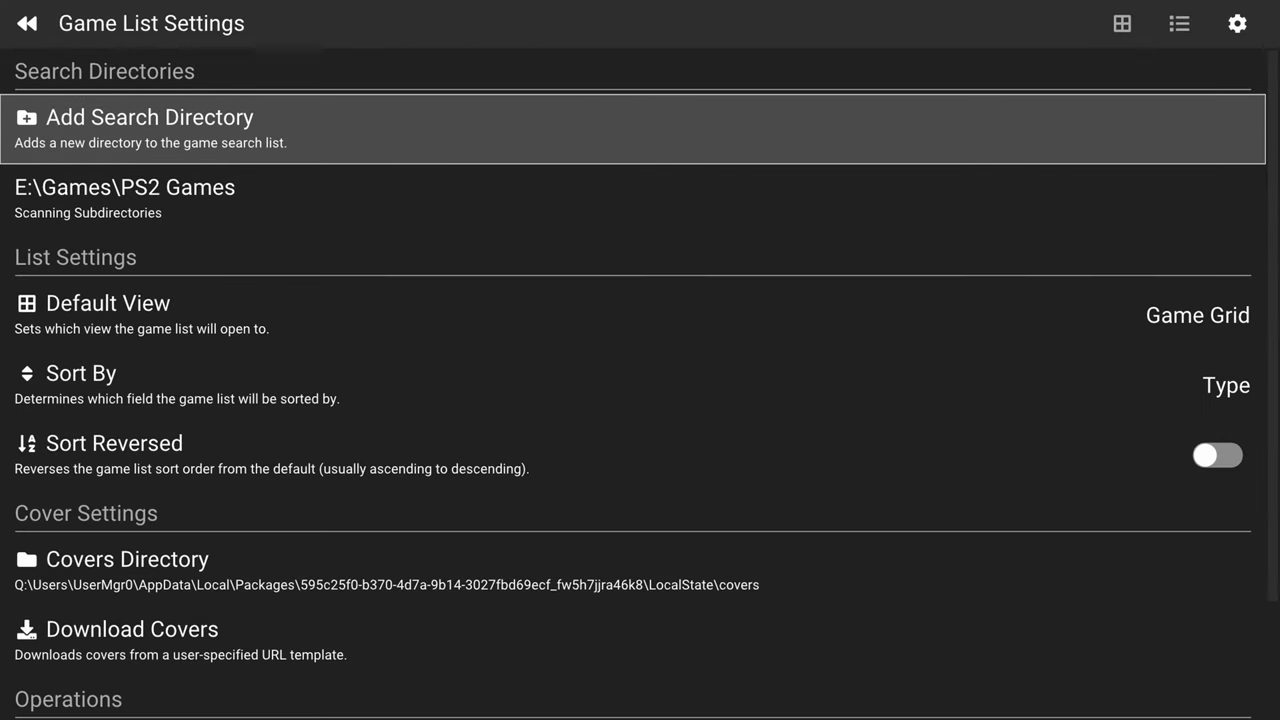
Set the default view to Game List.
{"action": "key", "text": "Down"}
{"action": "key", "text": "Down"}
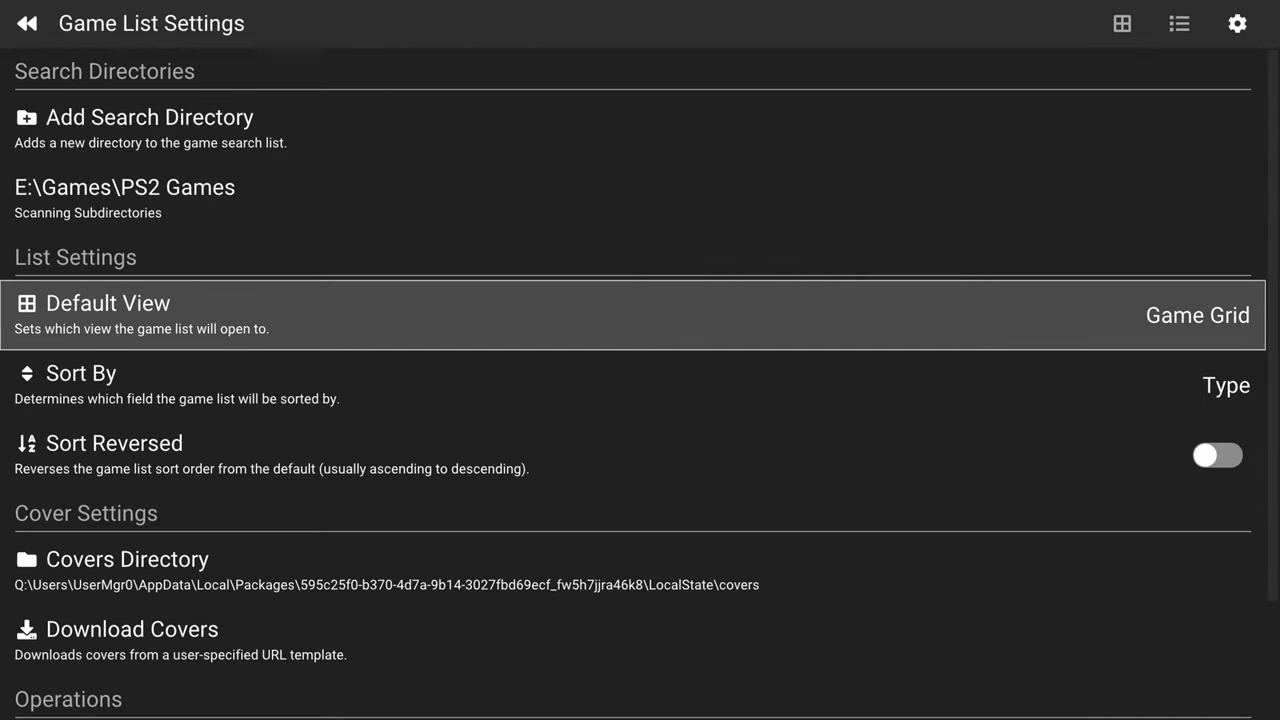
{"action": "key", "text": "Return"}
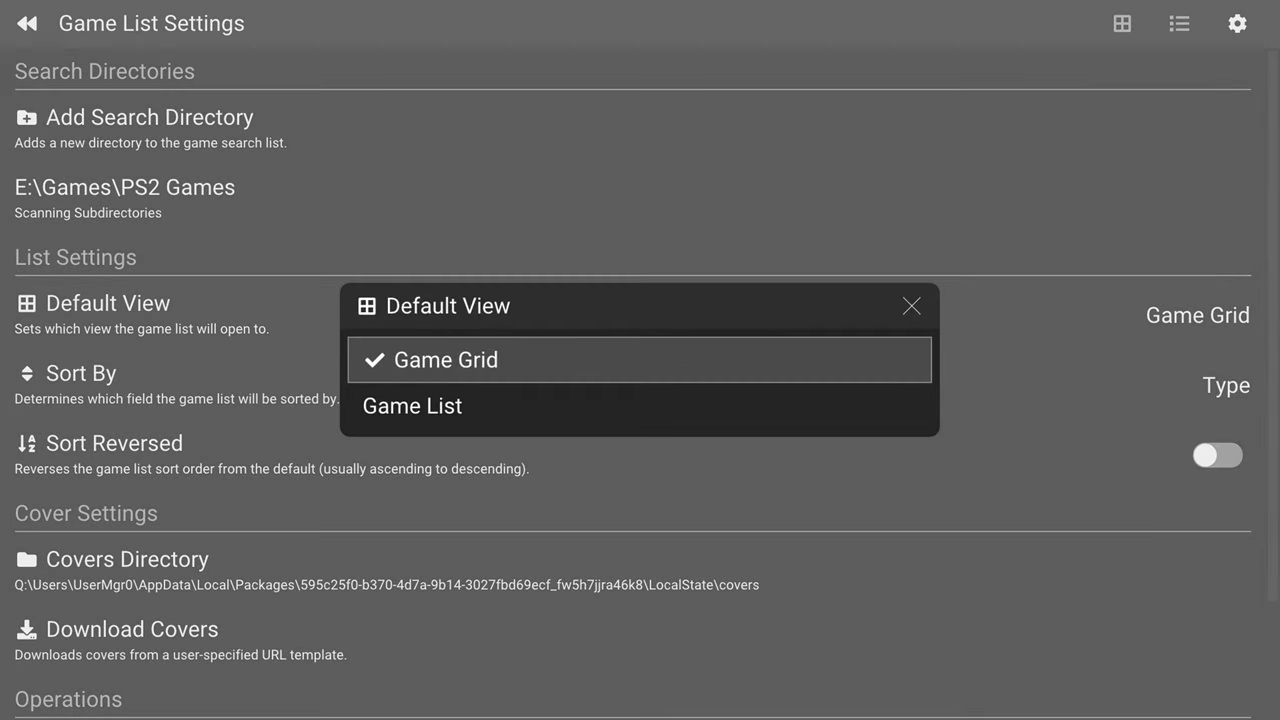
{"action": "key", "text": "Down"}
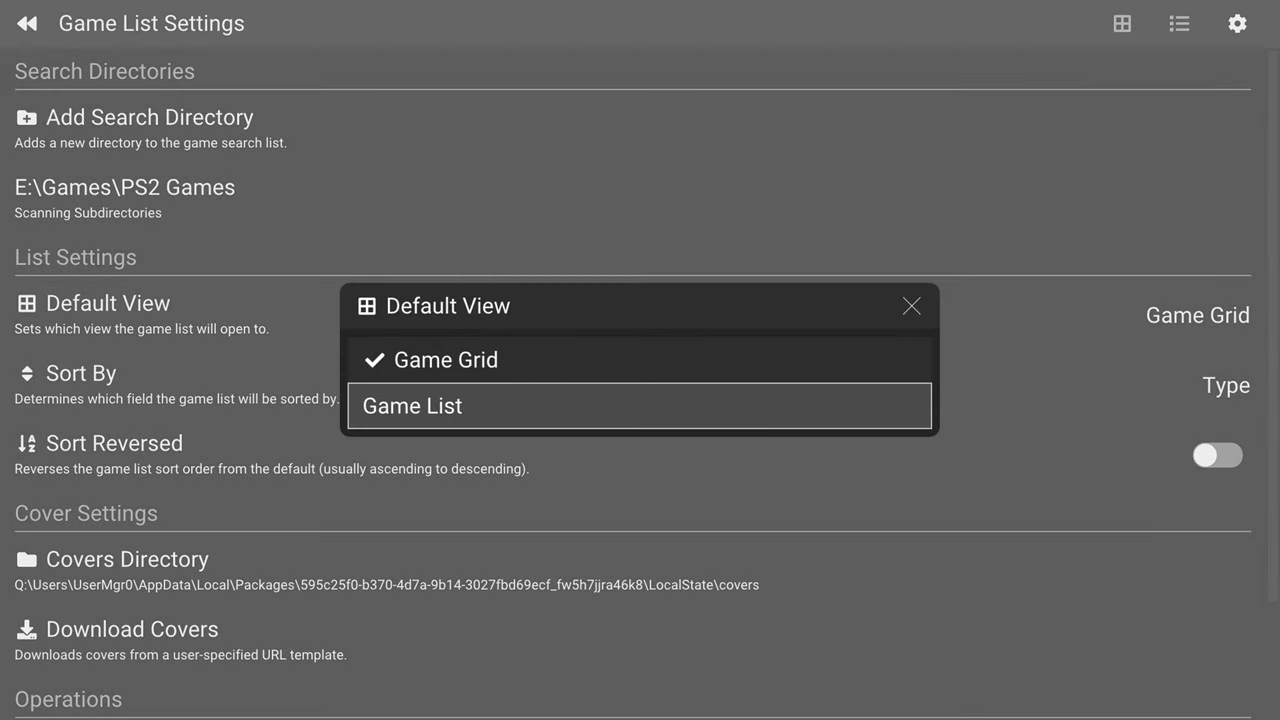
{"action": "key", "text": "Up"}
{"action": "key", "text": "Down"}
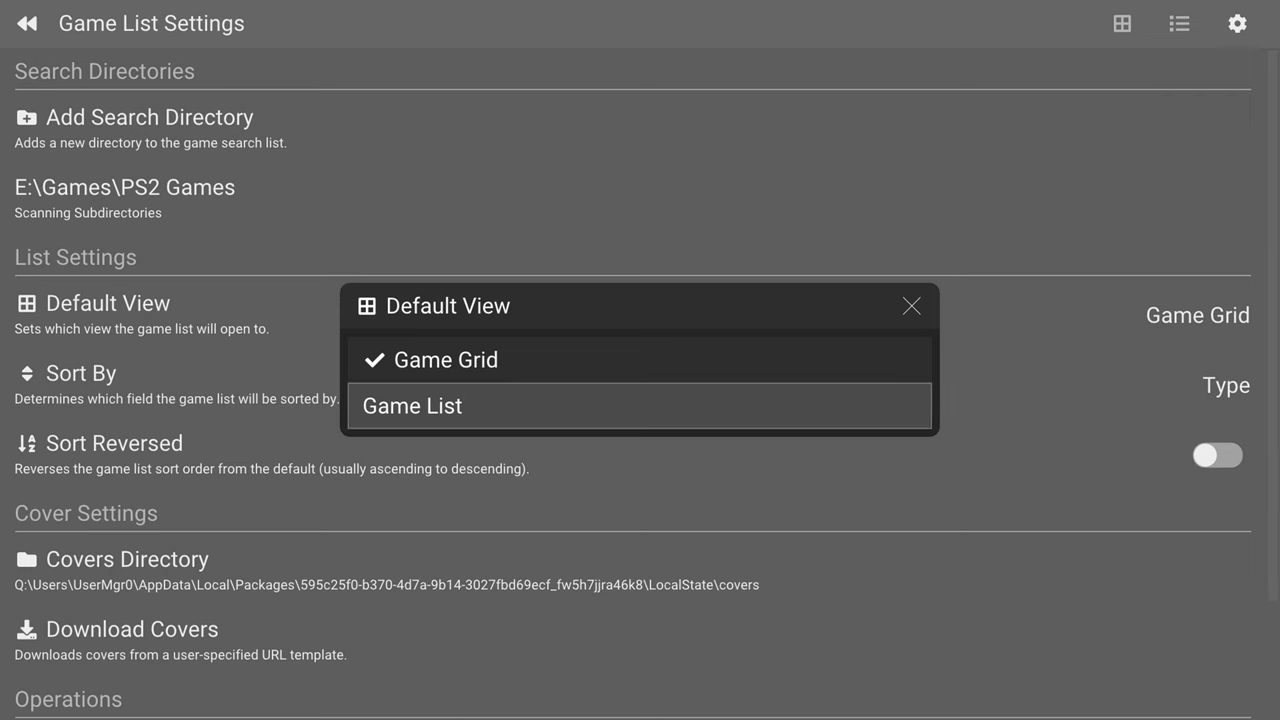
{"action": "key", "text": "Return"}
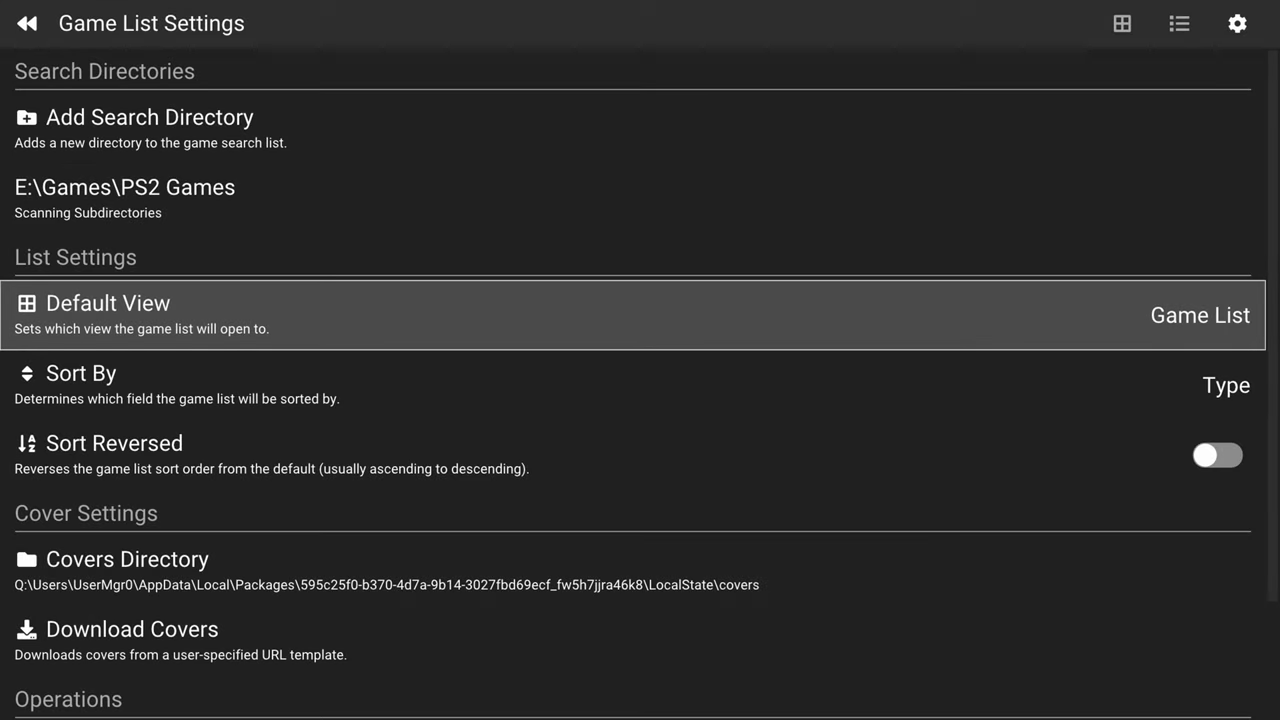
Set the game list to sort by Title.
{"action": "key", "text": "Down"}
{"action": "key", "text": "Return"}
{"action": "key", "text": "Down"}
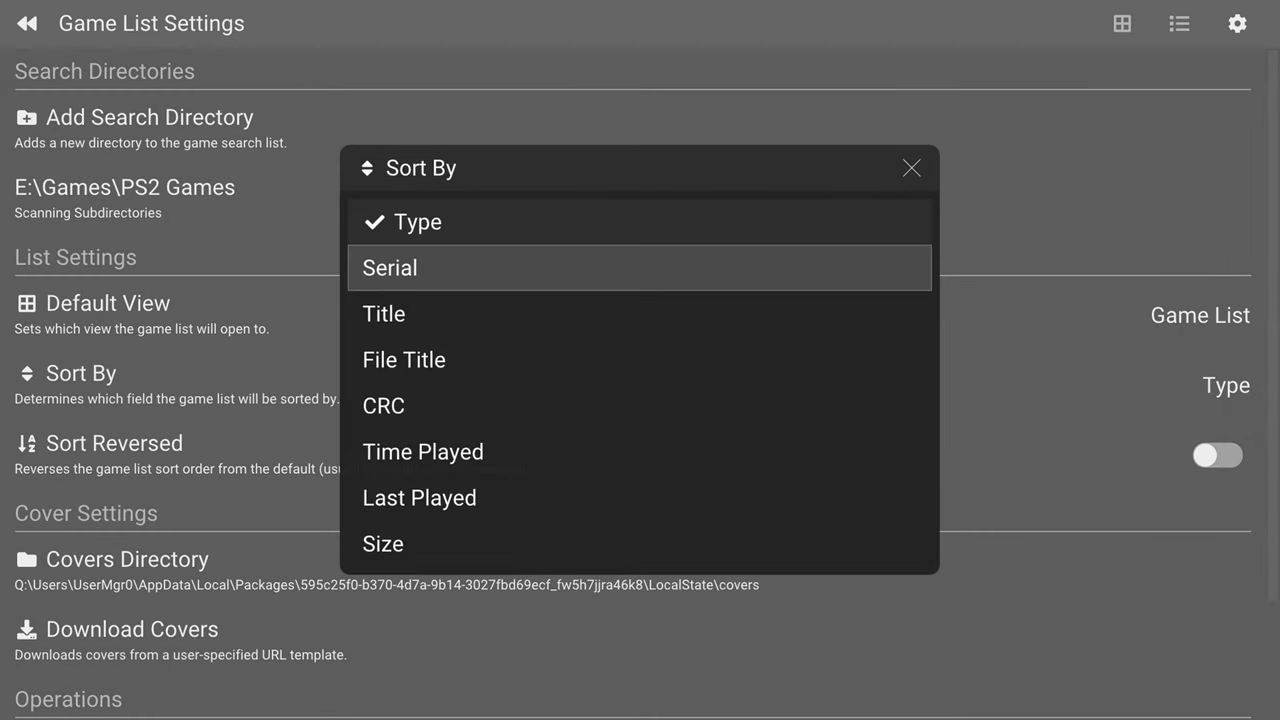
{"action": "key", "text": "Down"}
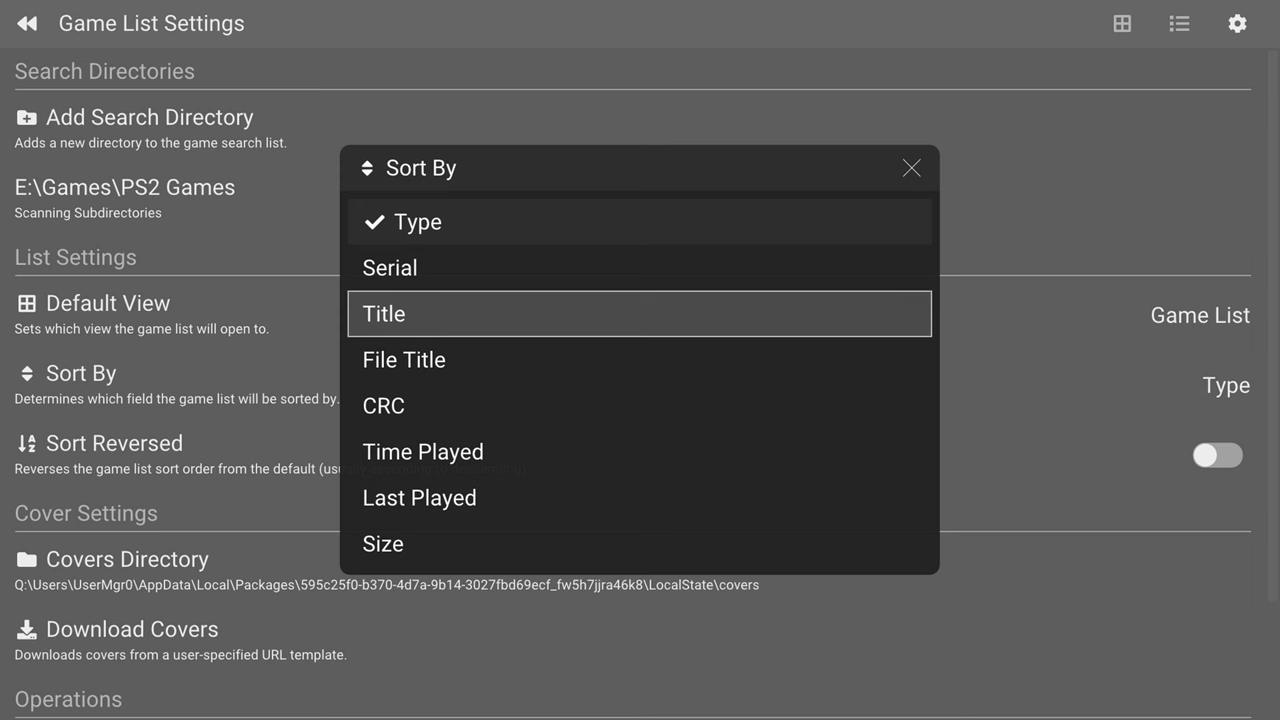
{"action": "key", "text": "Return"}
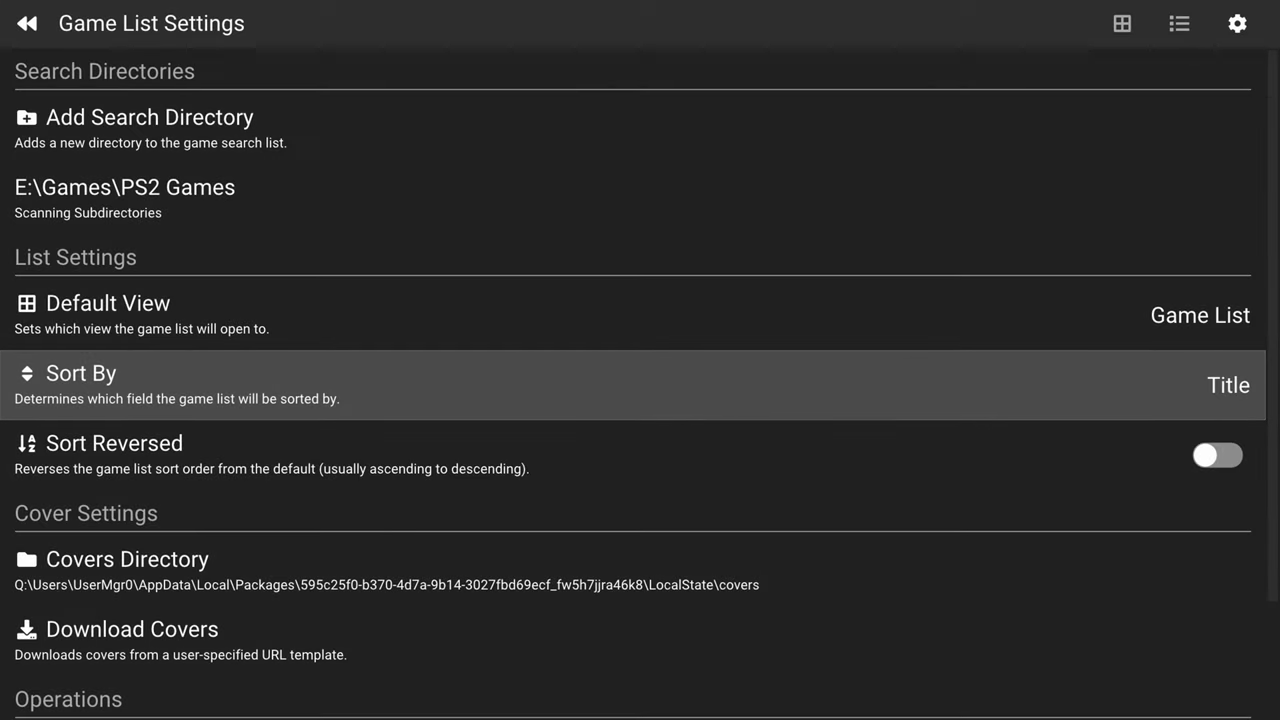
Start changing the Covers Directory and go up through the parent folders to the drive list.
{"action": "key", "text": "Down"}
{"action": "key", "text": "Down"}
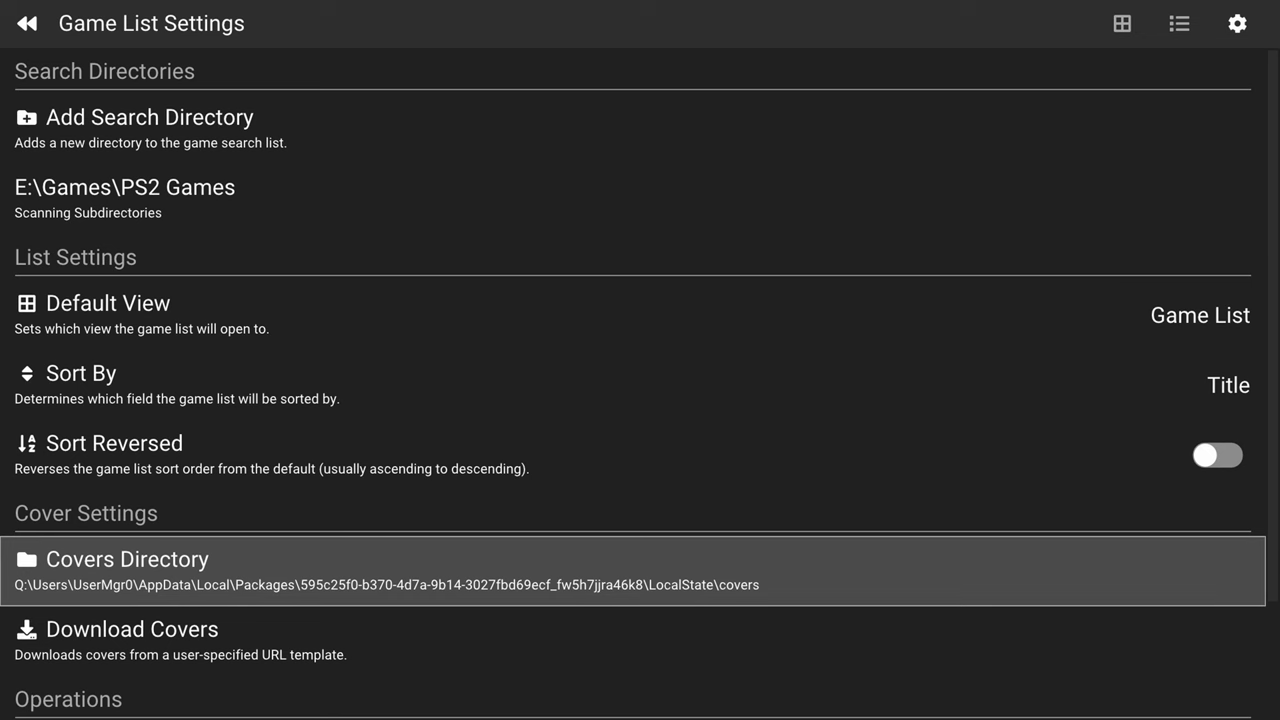
{"action": "key", "text": "Return"}
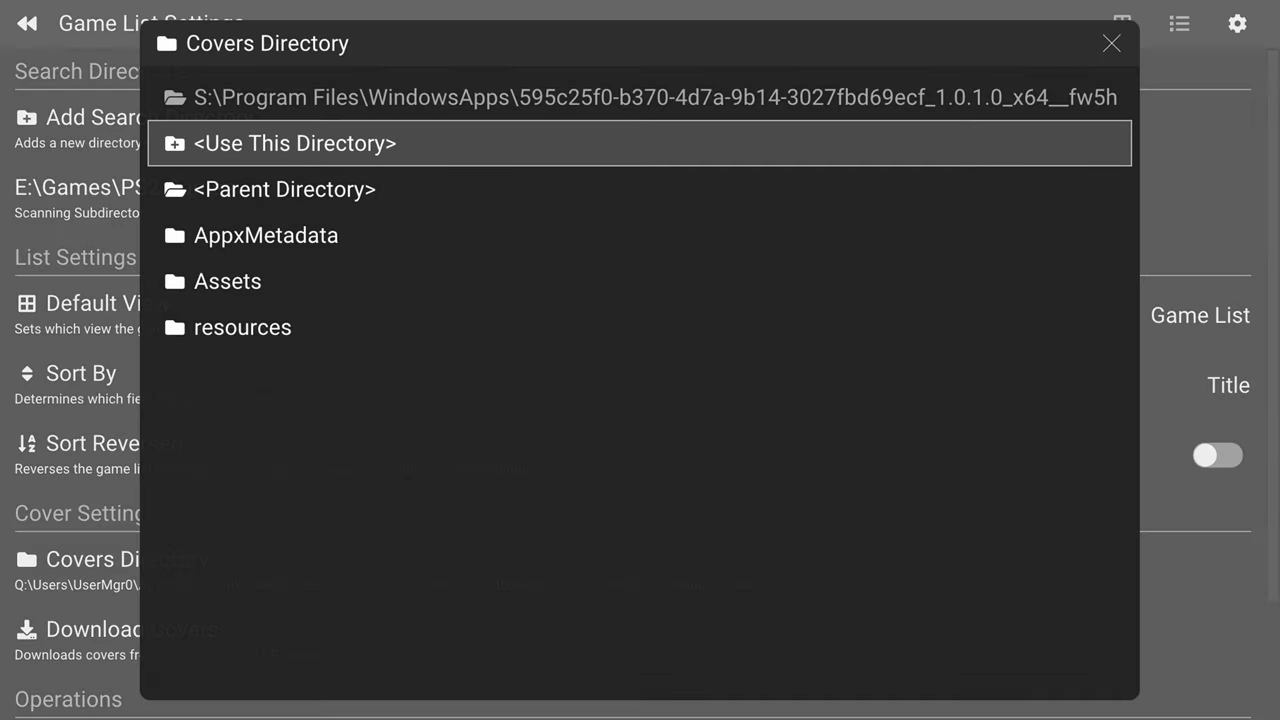
{"action": "key", "text": "Down"}
{"action": "key", "text": "Return"}
{"action": "key", "text": "Return"}
{"action": "key", "text": "Return"}
{"action": "key", "text": "Return"}
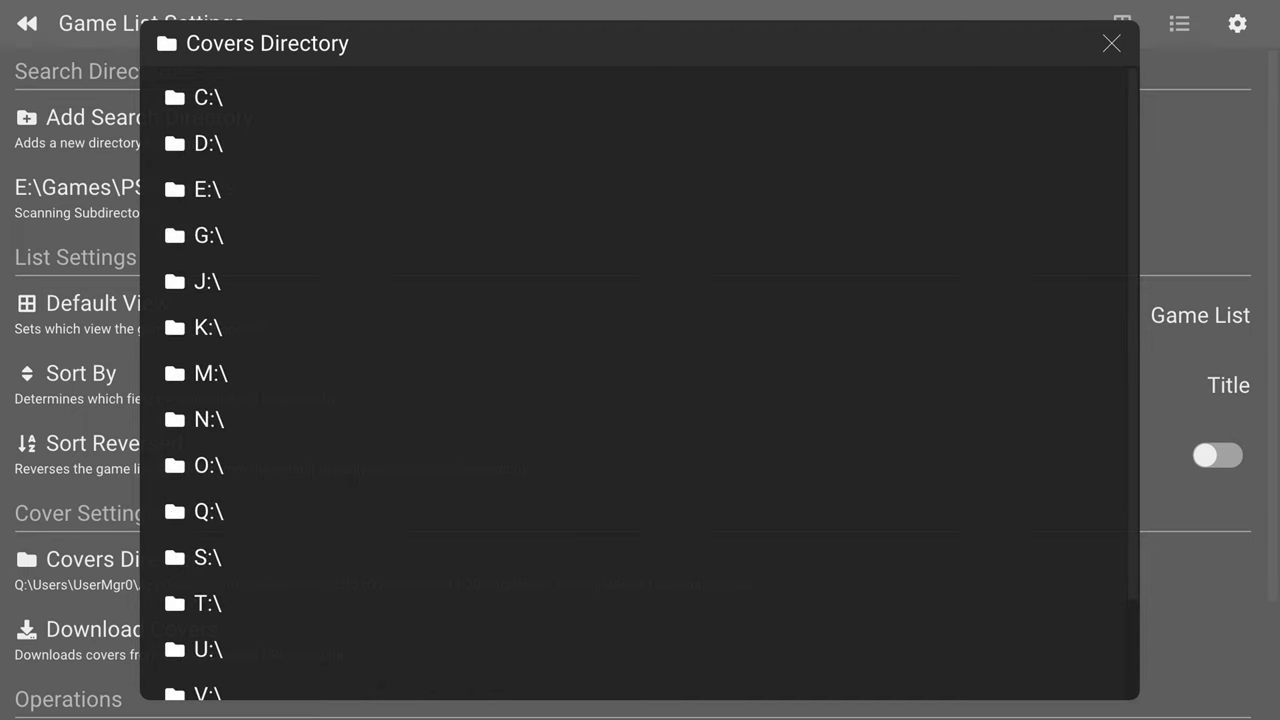
Browse to the XBSX2 folder on the E:\ drive for the covers directory.
{"action": "key", "text": "Down"}
{"action": "key", "text": "Up"}
{"action": "key", "text": "Up"}
{"action": "key", "text": "Return"}
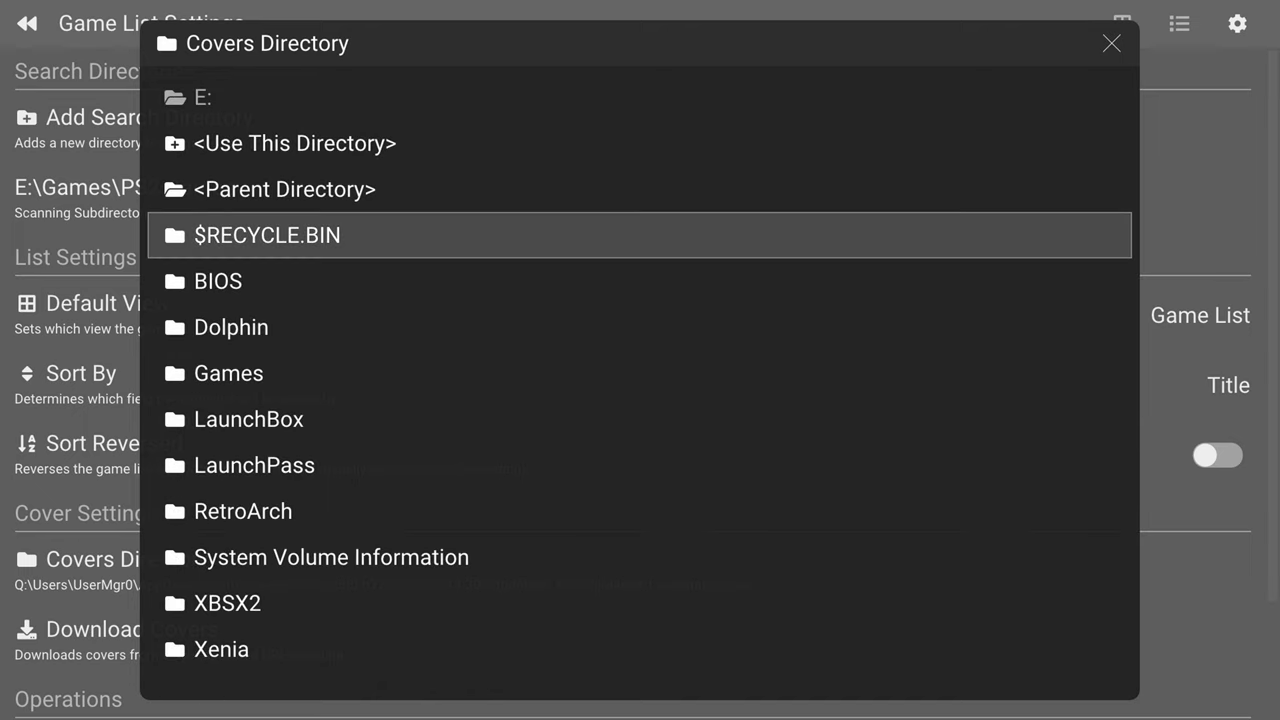
{"action": "key", "text": "Down"}
{"action": "key", "text": "Down"}
{"action": "key", "text": "Down"}
{"action": "key", "text": "Down"}
{"action": "key", "text": "Down"}
{"action": "key", "text": "Down"}
{"action": "key", "text": "Down"}
{"action": "key", "text": "Down"}
{"action": "key", "text": "Return"}
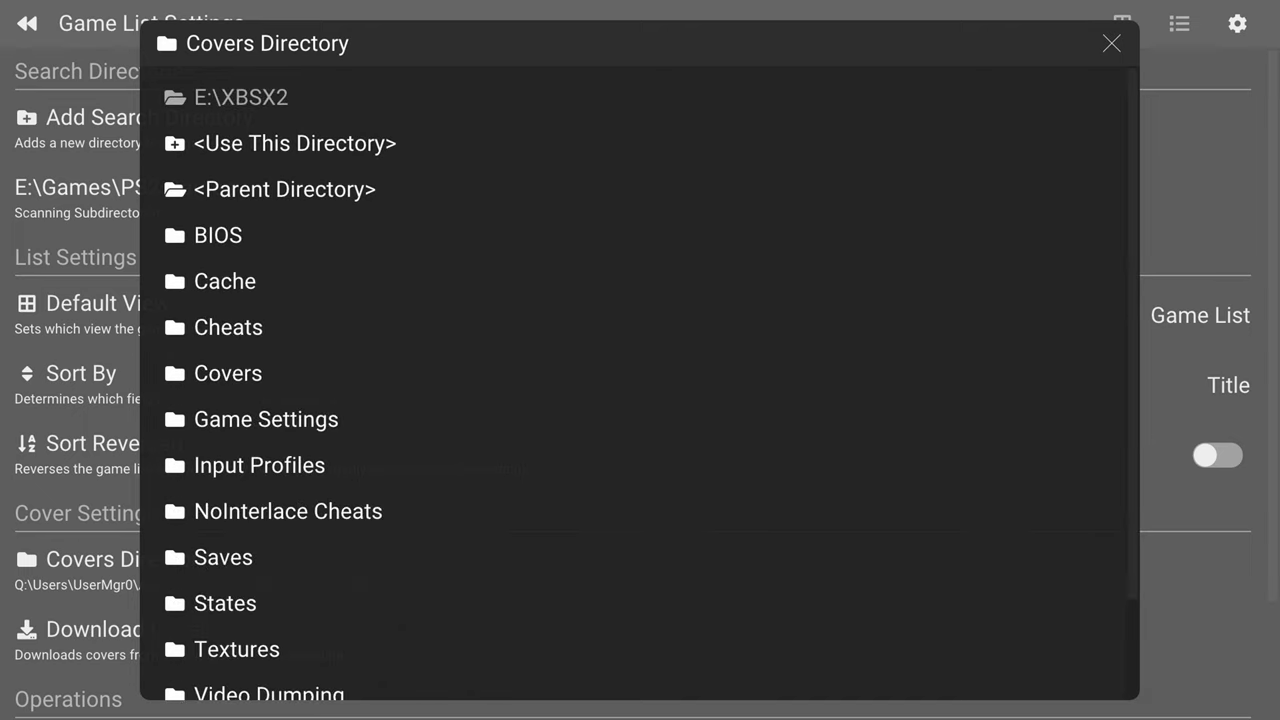
Set the covers directory to E:\XBSX2\Covers and return to the game list.
{"action": "key", "text": "Up"}
{"action": "key", "text": "Up"}
{"action": "key", "text": "Up"}
{"action": "key", "text": "Up"}
{"action": "key", "text": "Up"}
{"action": "key", "text": "Up"}
{"action": "key", "text": "Up"}
{"action": "key", "text": "Up"}
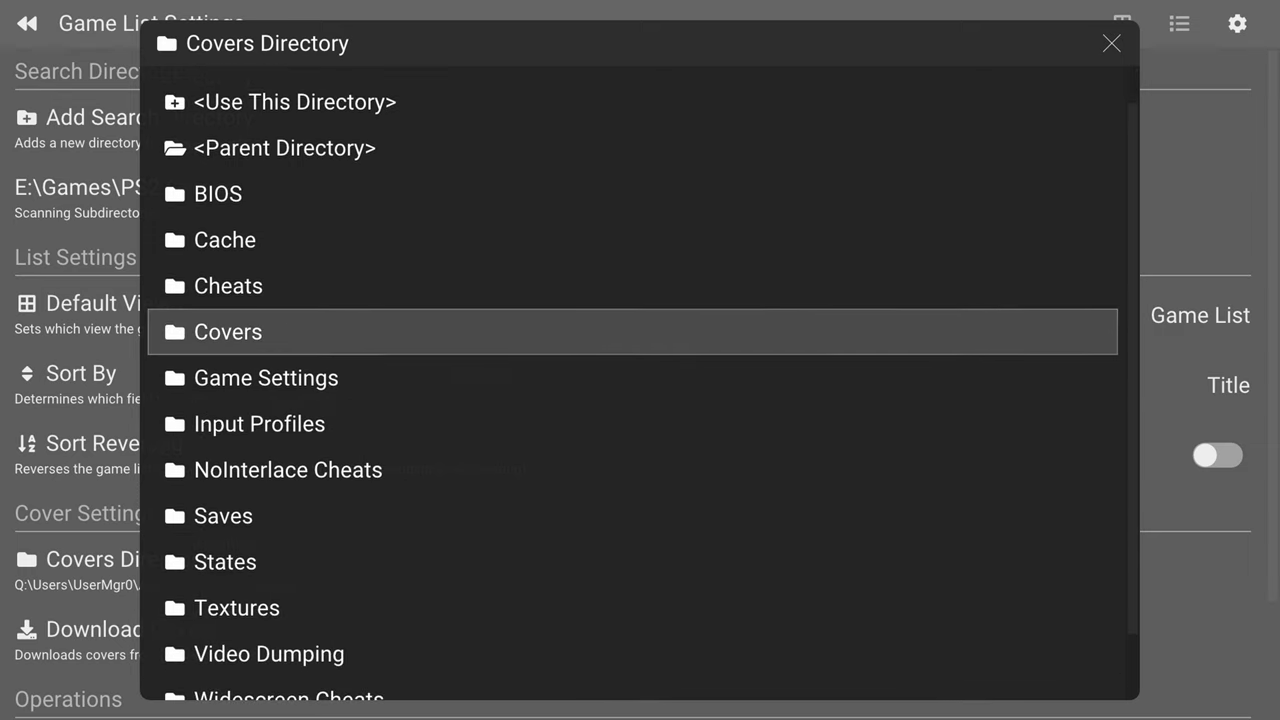
{"action": "key", "text": "Return"}
{"action": "key", "text": "Down"}
{"action": "key", "text": "Return"}
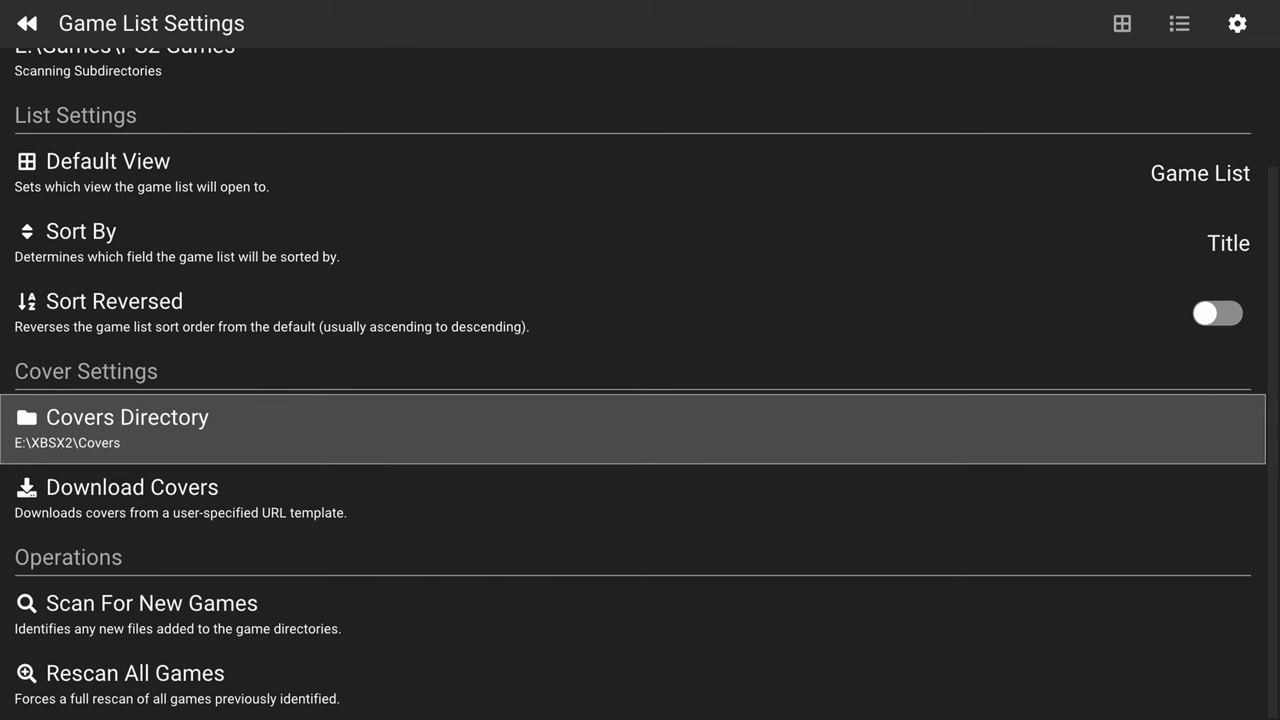
{"action": "key", "text": "Escape"}
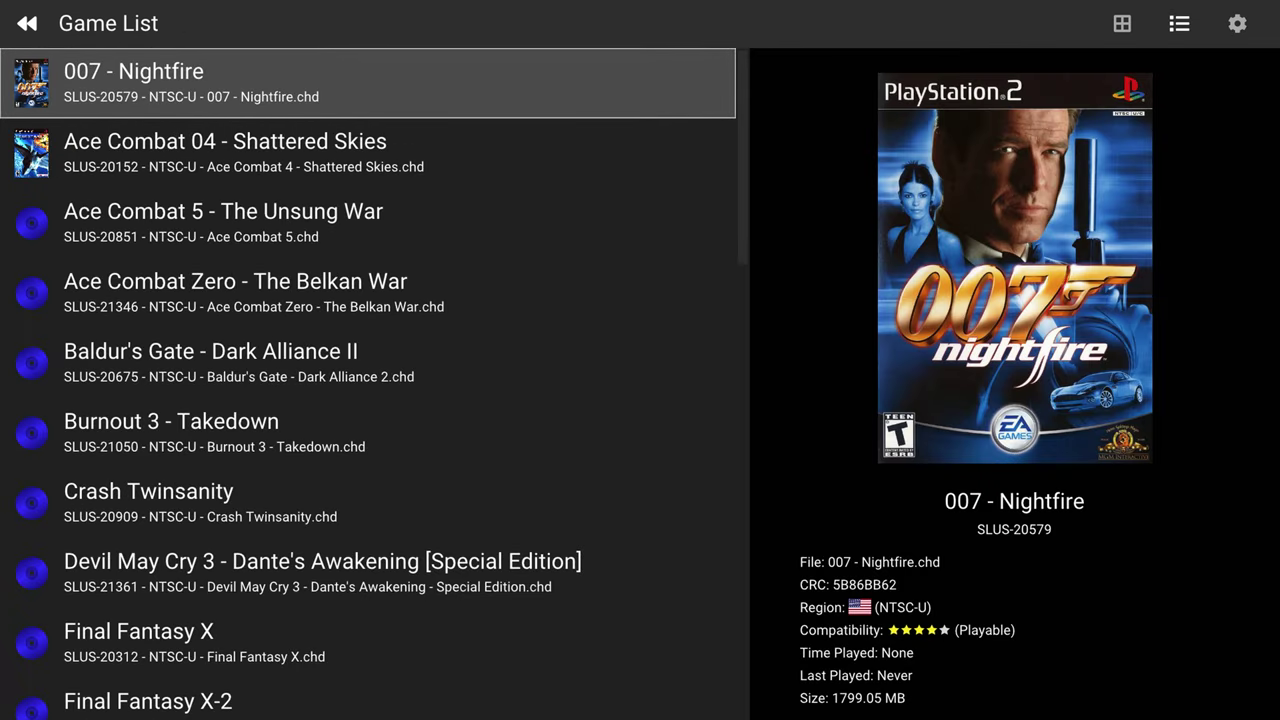
Check the cover art of the first games in the list, 007 - Nightfire and Ace Combat 04 - Shattered Skies.
{"action": "key", "text": "Down"}
{"action": "key", "text": "Up"}
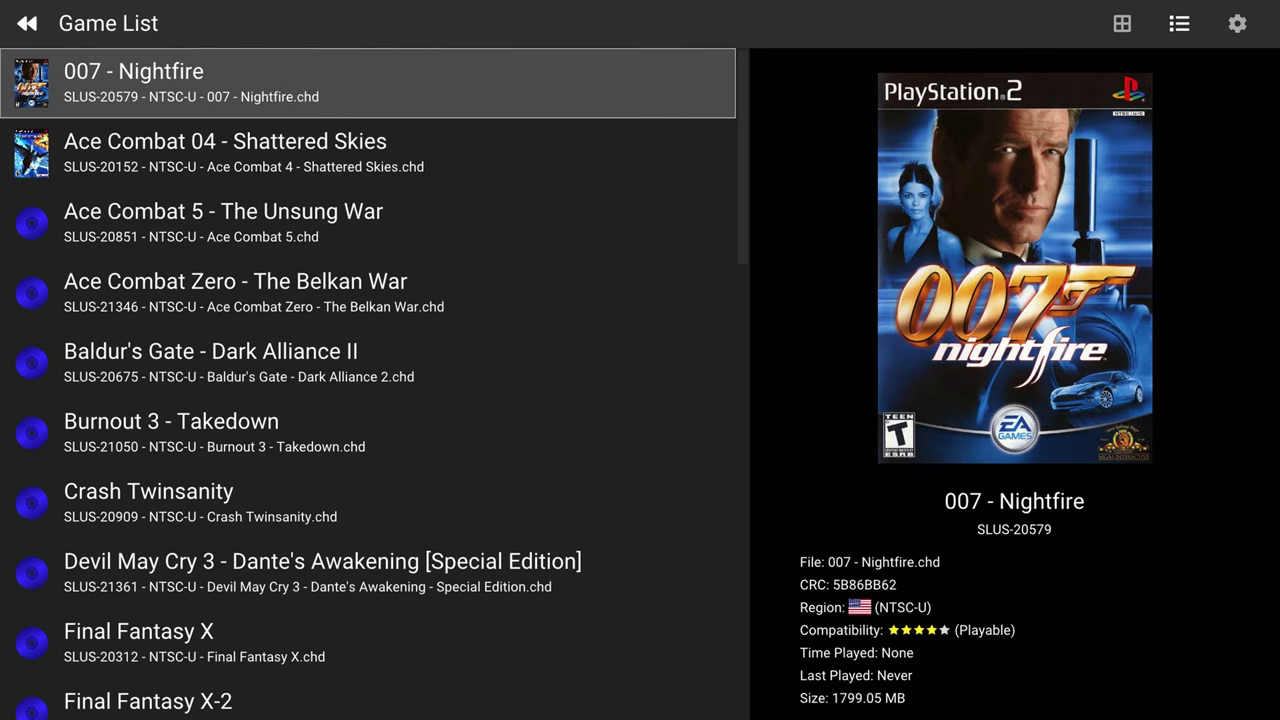
{"action": "key", "text": "Down"}
{"action": "key", "text": "Up"}
{"action": "key", "text": "Down"}
{"action": "key", "text": "Up"}
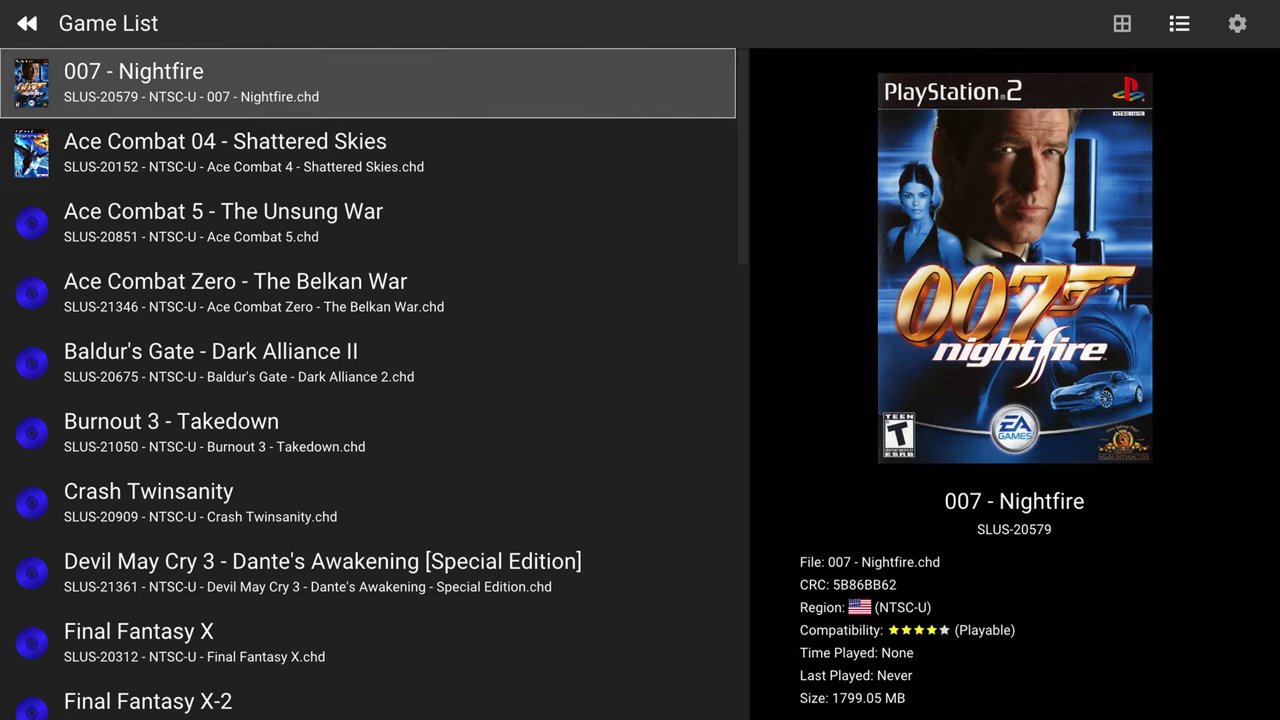
{"action": "key", "text": "Down"}
{"action": "key", "text": "Down"}
{"action": "key", "text": "Up"}
{"action": "key", "text": "Up"}
{"action": "key", "text": "Down"}
{"action": "key", "text": "Down"}
{"action": "key", "text": "Up"}
{"action": "key", "text": "Up"}
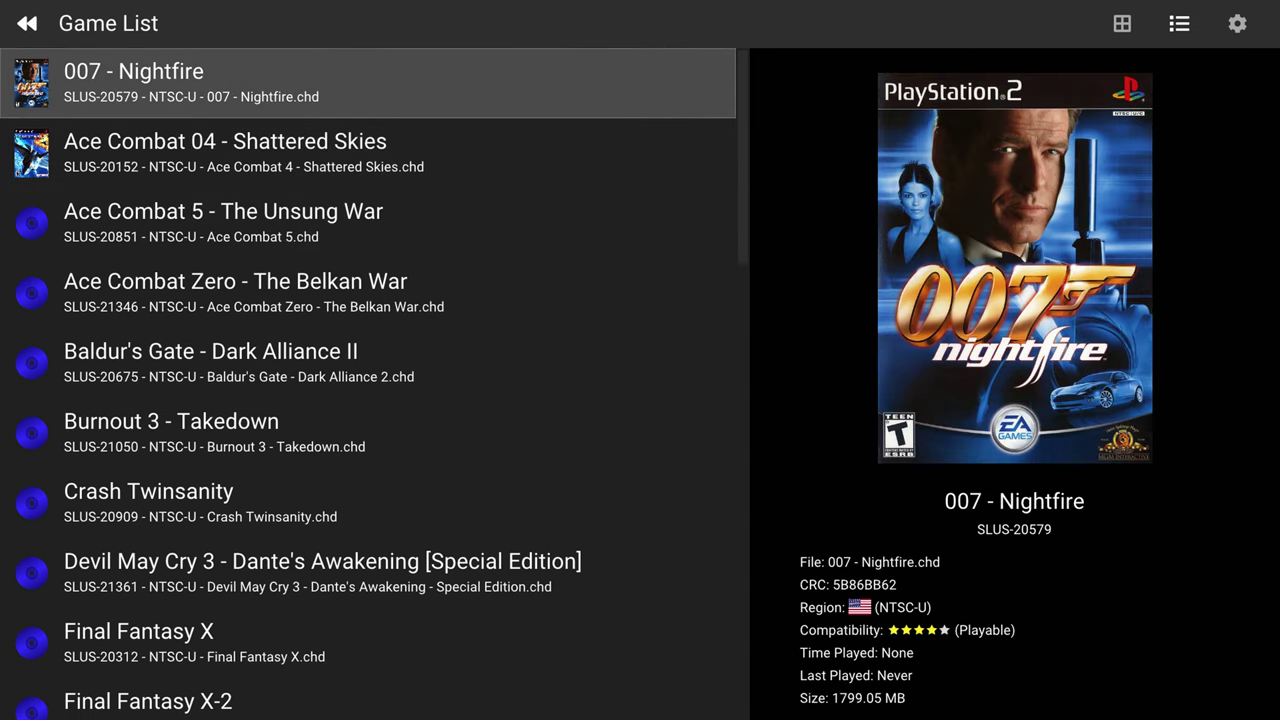
{"action": "key", "text": "Down"}
{"action": "key", "text": "Down"}
{"action": "key", "text": "Up"}
{"action": "key", "text": "Up"}
Switch the game list to the Game Grid view.
{"action": "key", "text": "F1"}
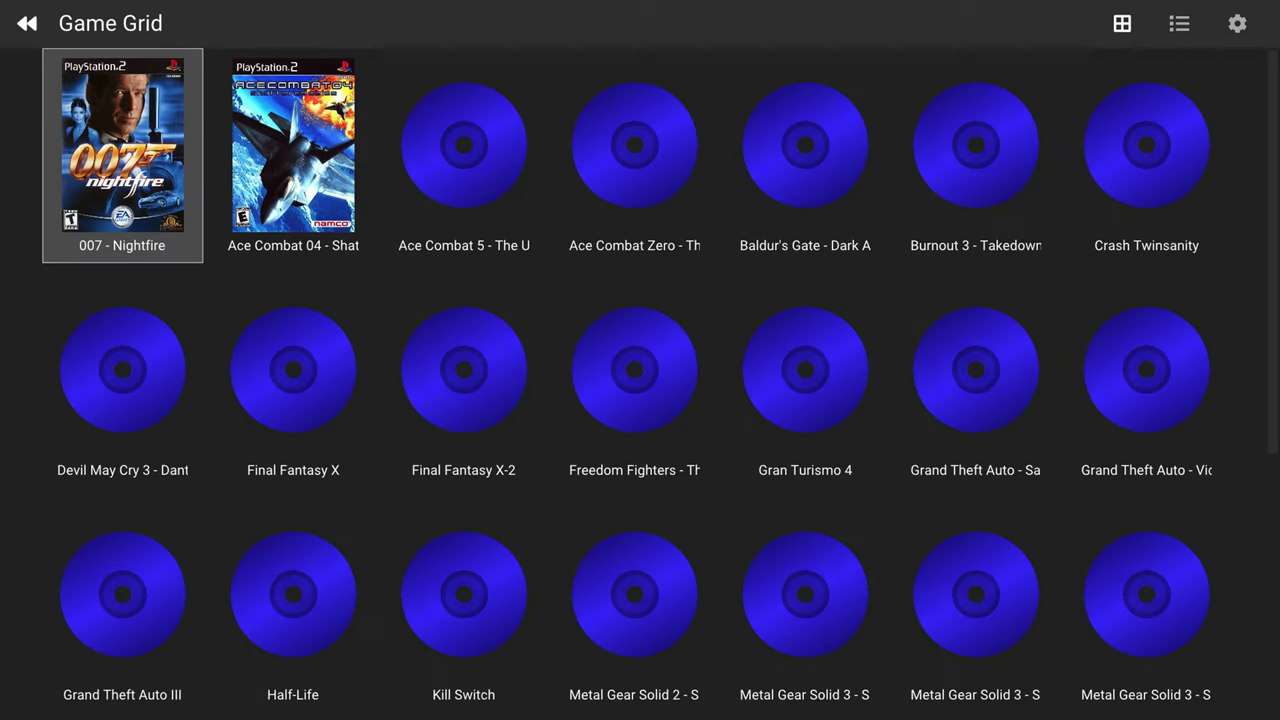
Look through all the games in the Game Grid view, from the first row to the Xenosaga Episode III entries.
{"action": "key", "text": "F1"}
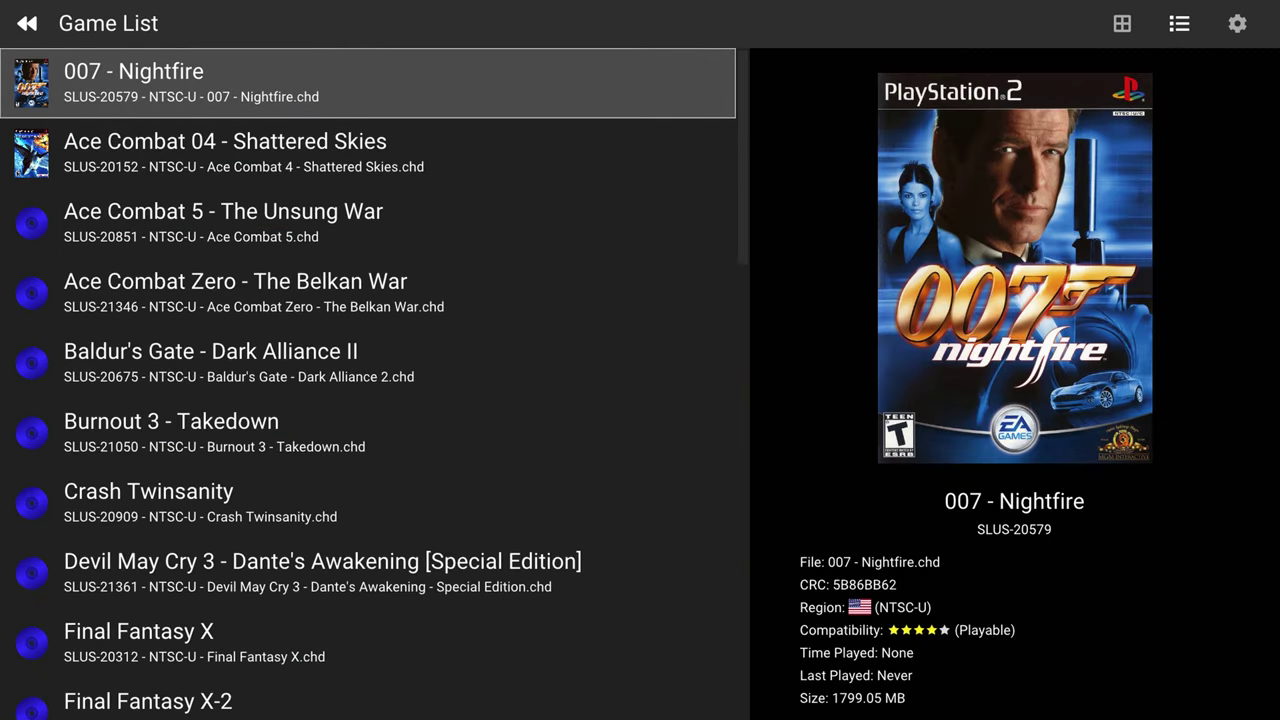
{"action": "key", "text": "F1"}
{"action": "key", "text": "Down"}
{"action": "key", "text": "Down"}
{"action": "key", "text": "Down"}
{"action": "key", "text": "Down"}
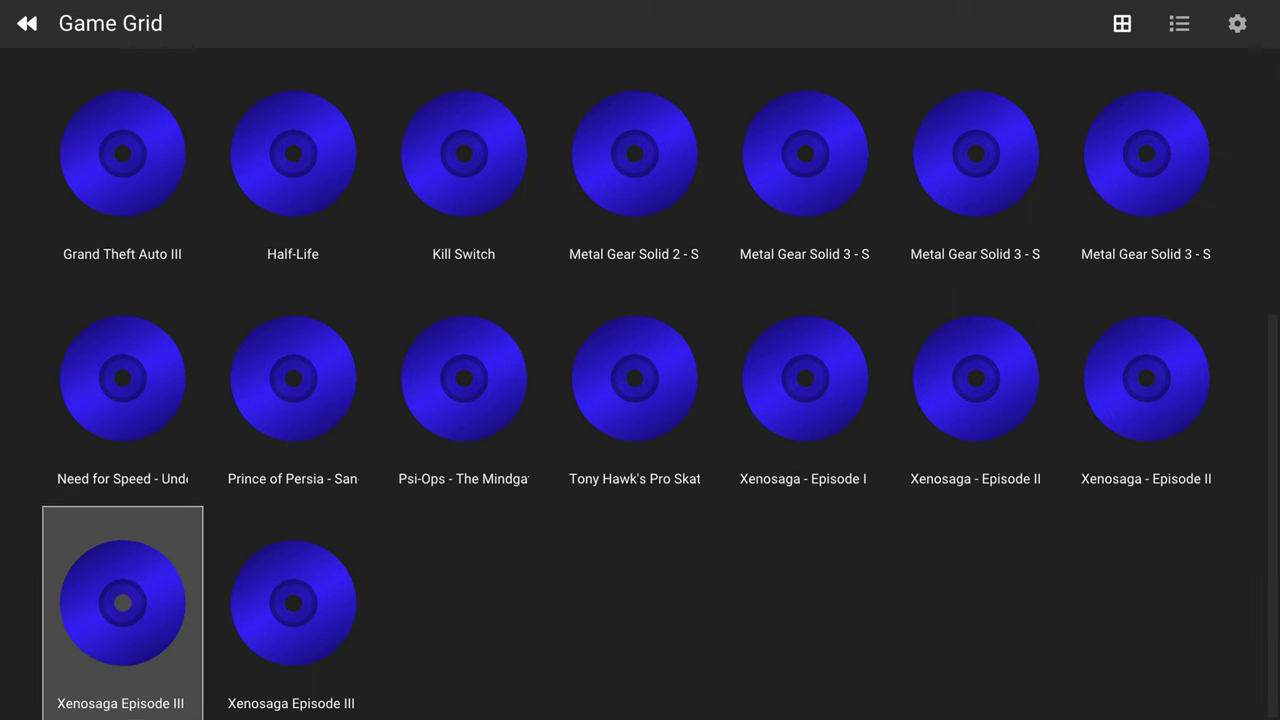
{"action": "key", "text": "Up"}
{"action": "key", "text": "Up"}
{"action": "key", "text": "Up"}
{"action": "key", "text": "Up"}
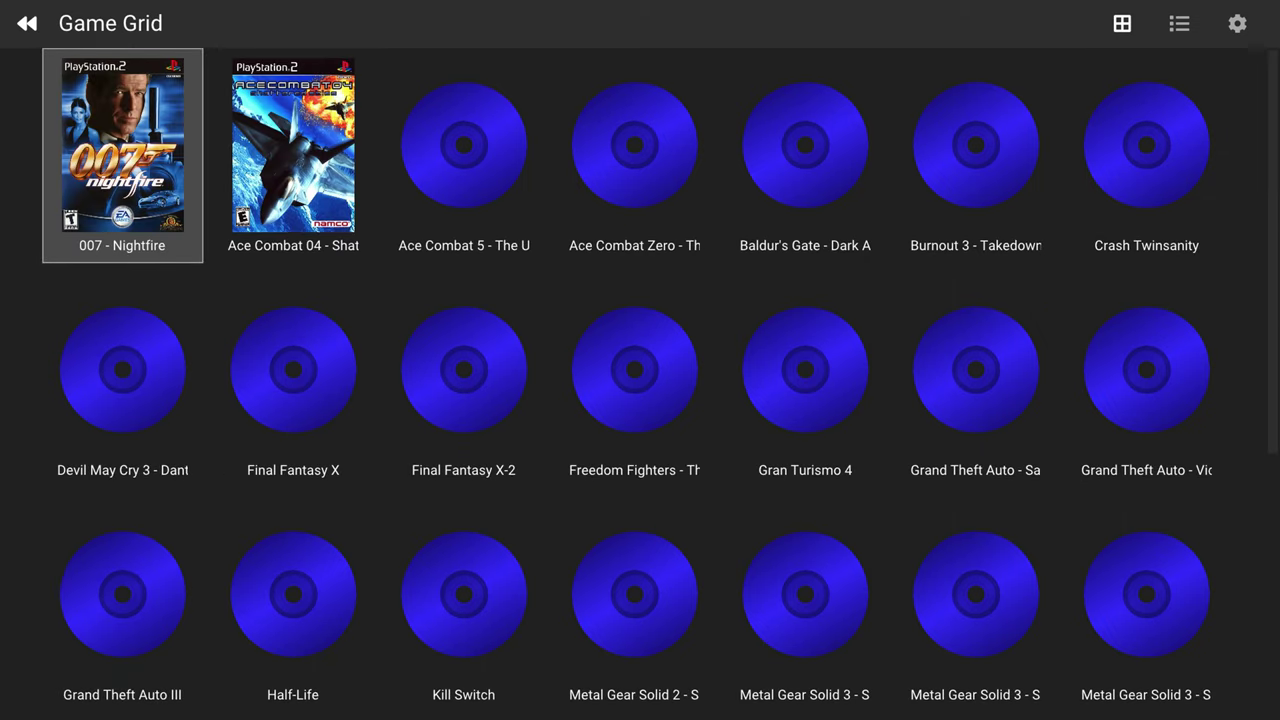
Switch the games back to the Game List view and return to the main menu.
{"action": "key", "text": "F1"}
{"action": "key", "text": "Down"}
{"action": "key", "text": "Up"}
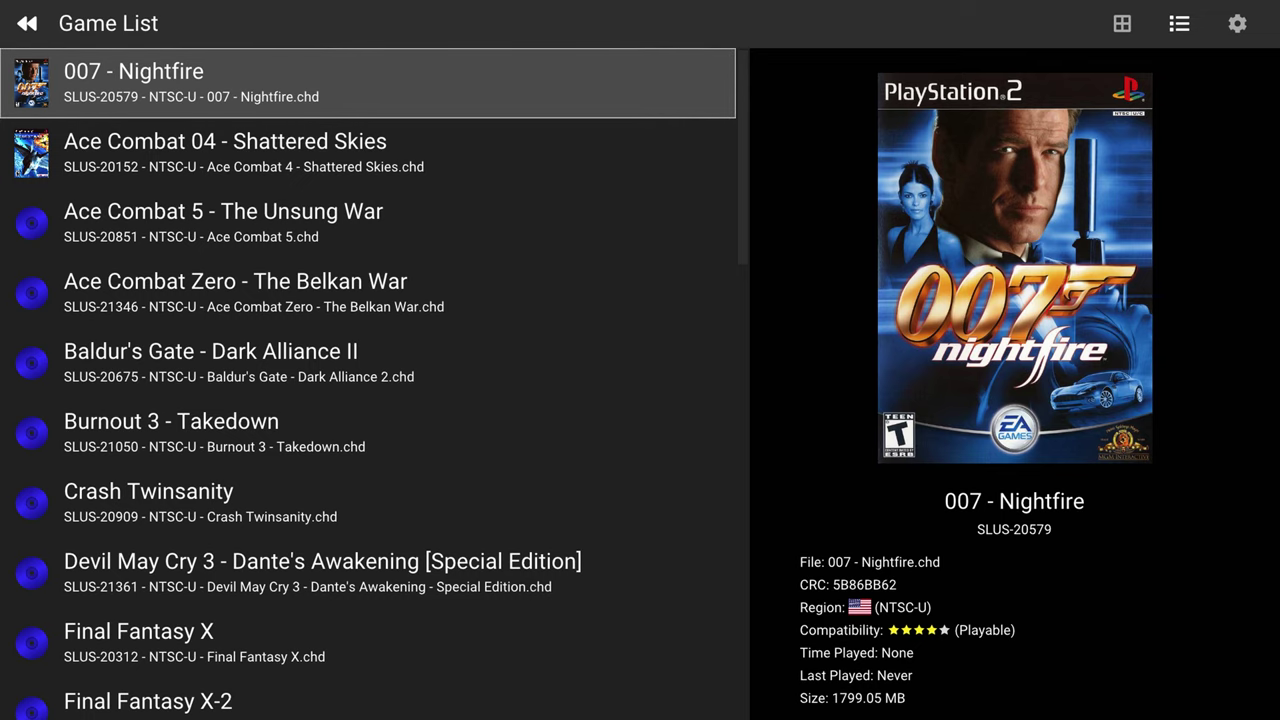
{"action": "key", "text": "Escape"}
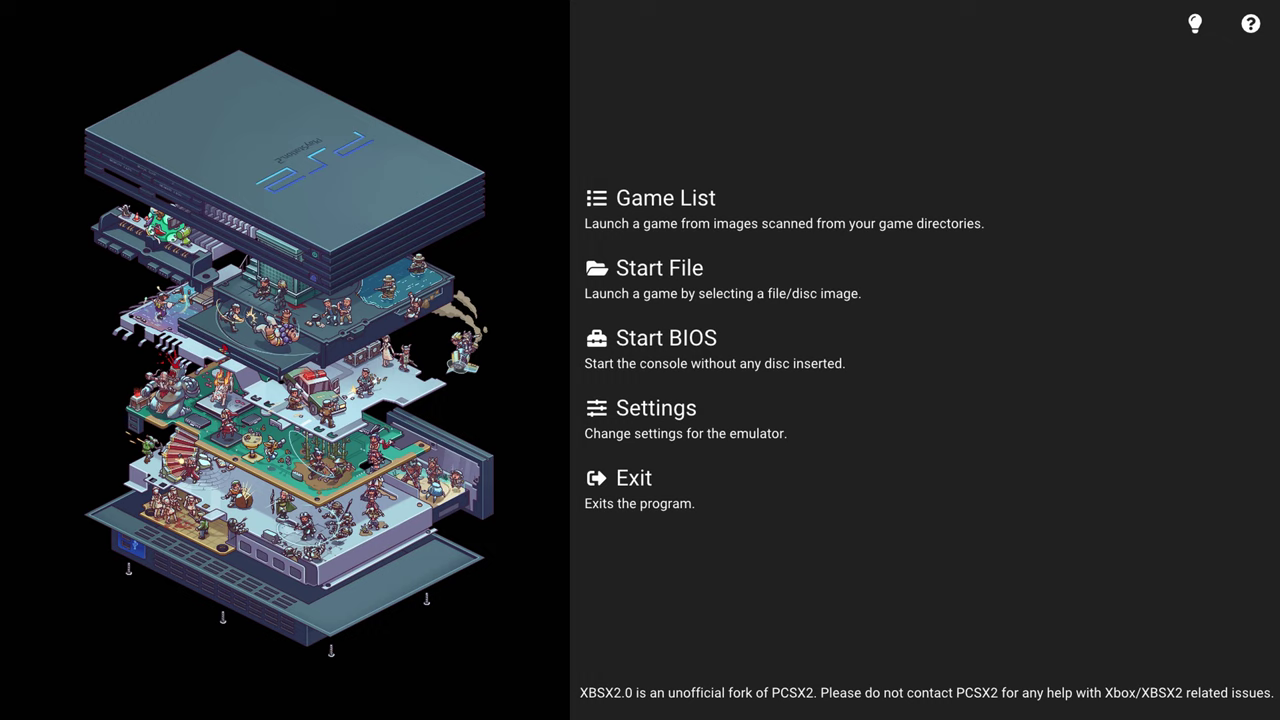
Open the emulator's BIOS settings and go to the search directory option.
{"action": "key", "text": "Down"}
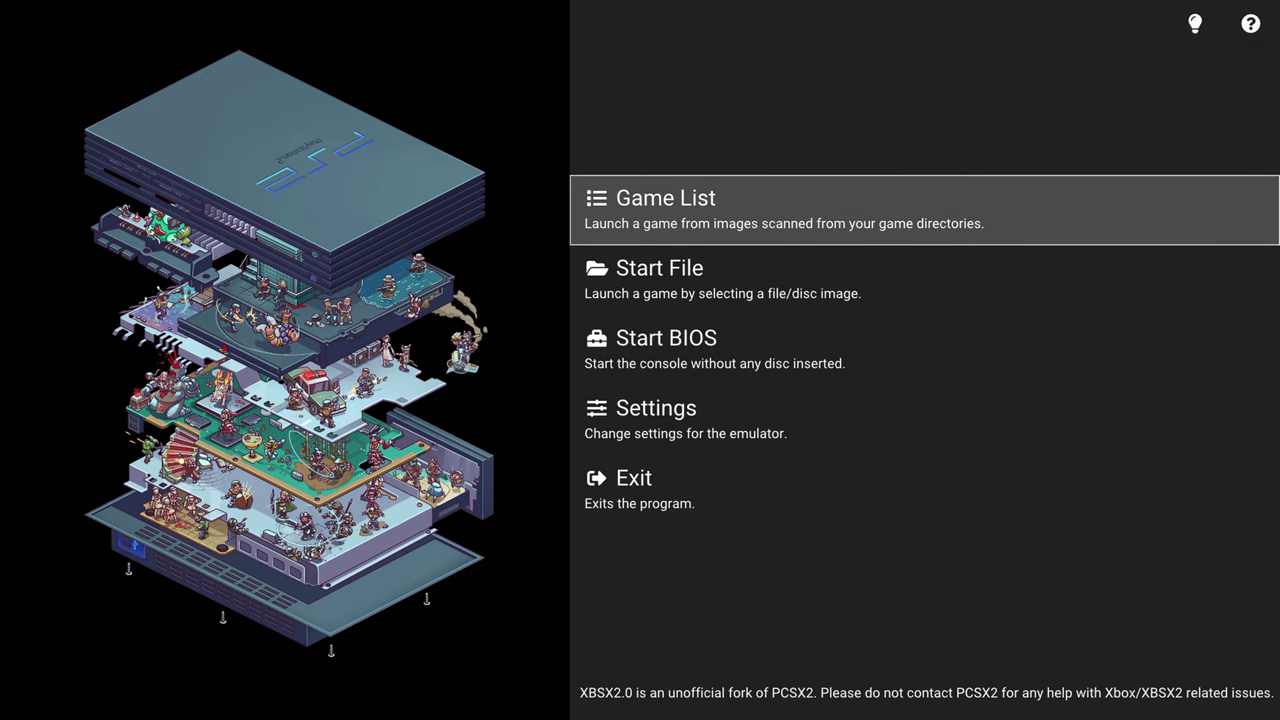
{"action": "key", "text": "Down"}
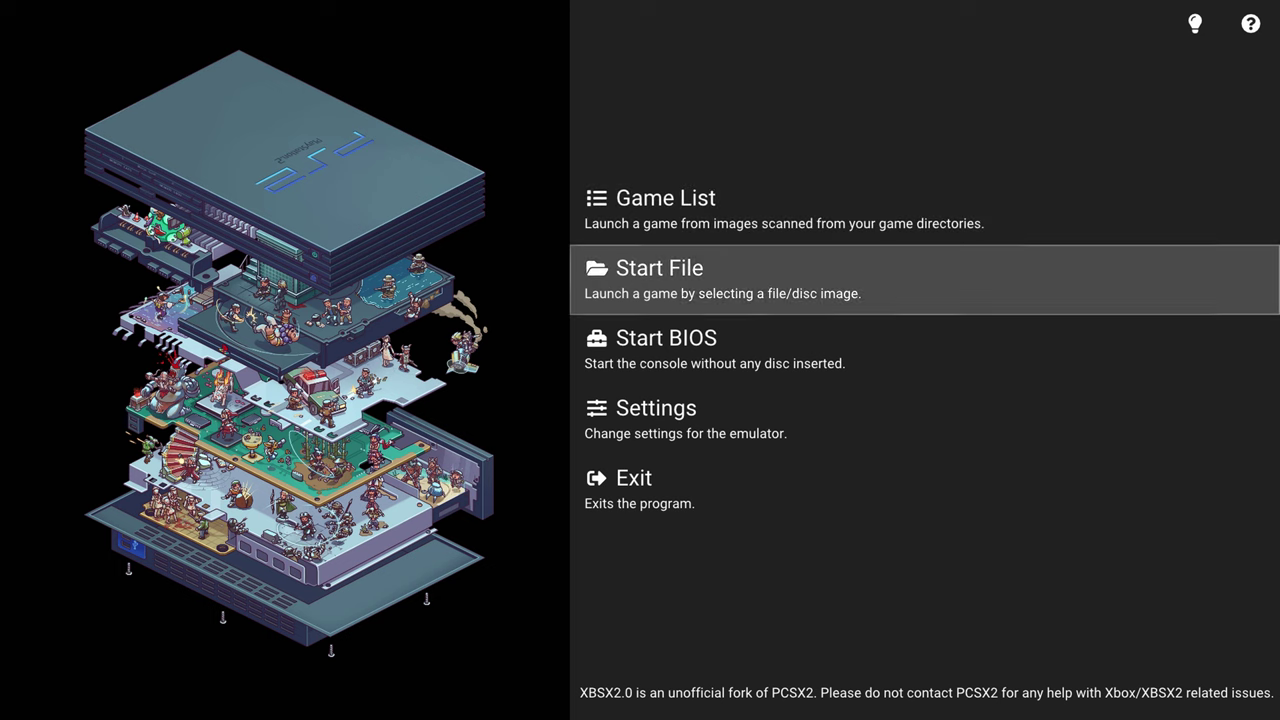
{"action": "key", "text": "Down"}
{"action": "key", "text": "Down"}
{"action": "key", "text": "Return"}
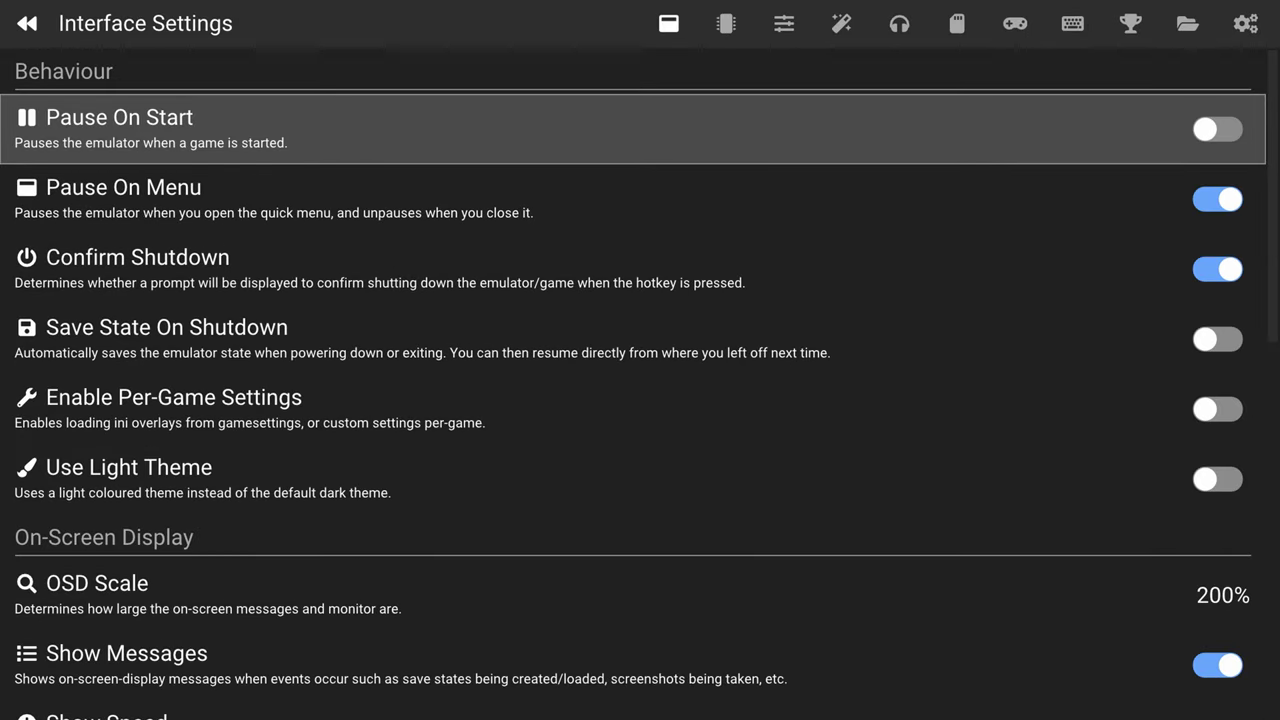
{"action": "key", "text": "Right"}
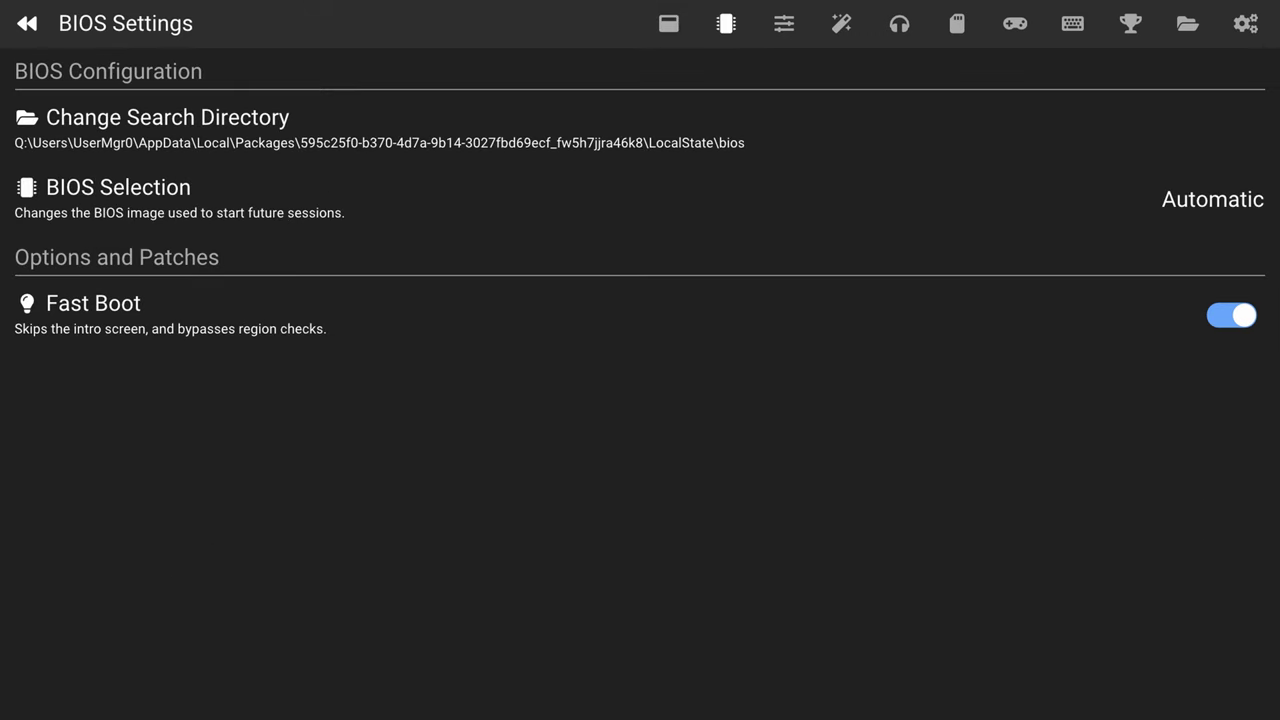
{"action": "key", "text": "Down"}
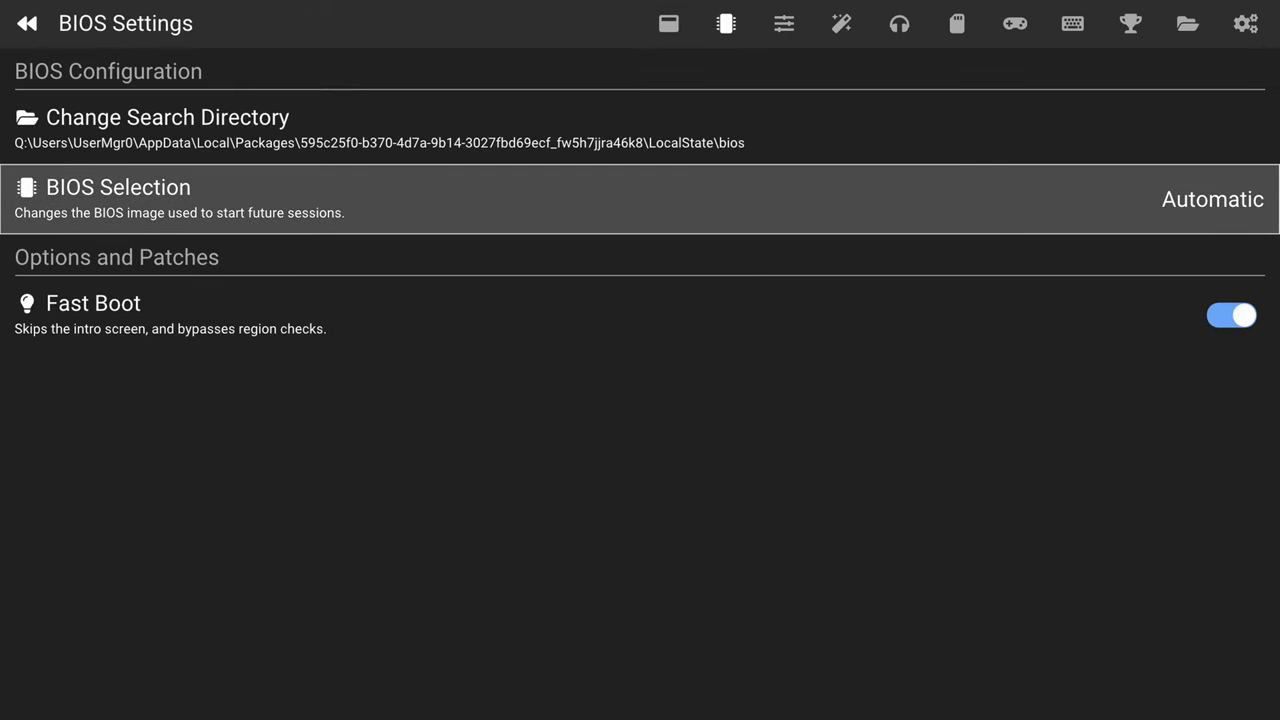
{"action": "key", "text": "Up"}
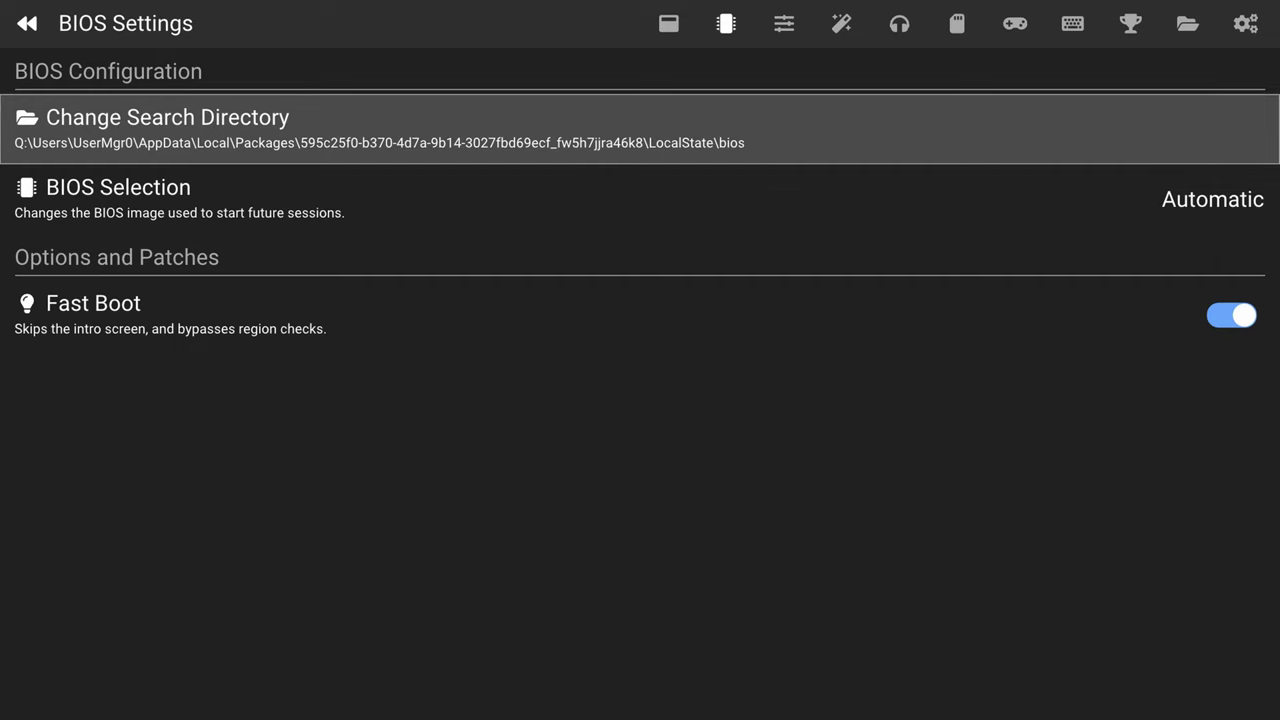
Start changing the BIOS search directory and browse up from the app folder to the E:\ drive.
{"action": "key", "text": "Return"}
{"action": "key", "text": "Down"}
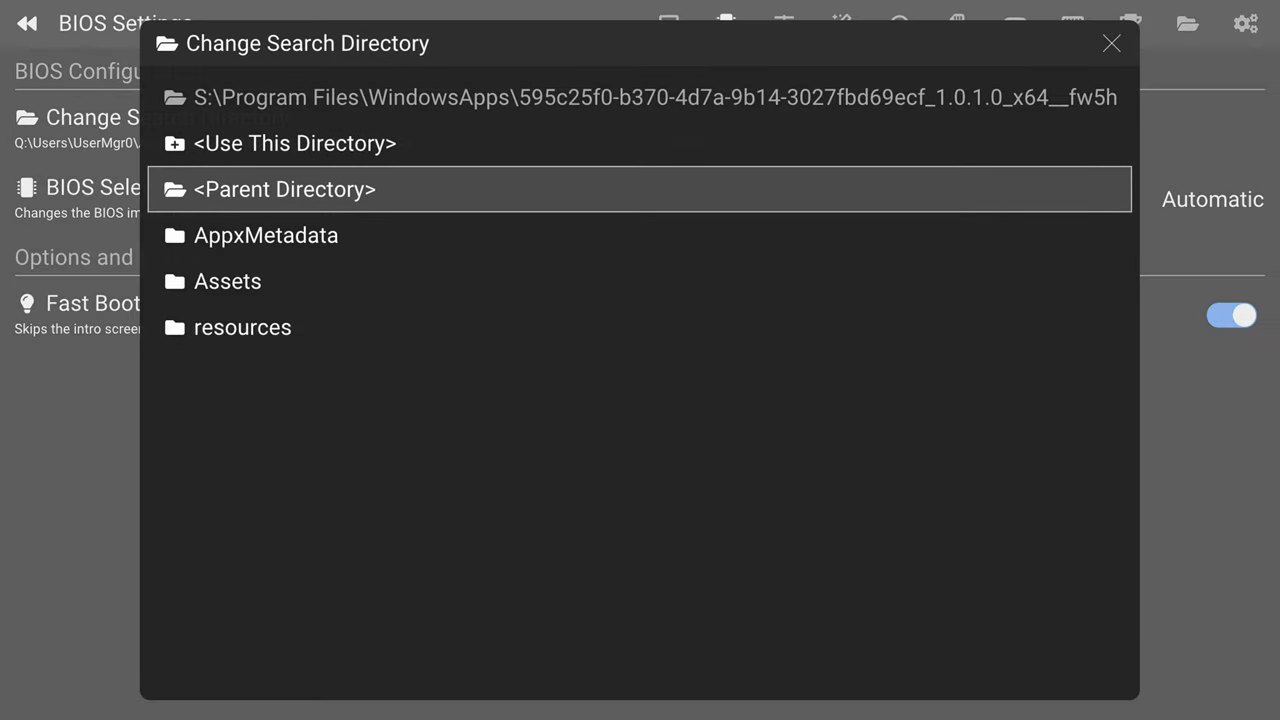
{"action": "key", "text": "Return"}
{"action": "key", "text": "Return"}
{"action": "key", "text": "Return"}
{"action": "key", "text": "Return"}
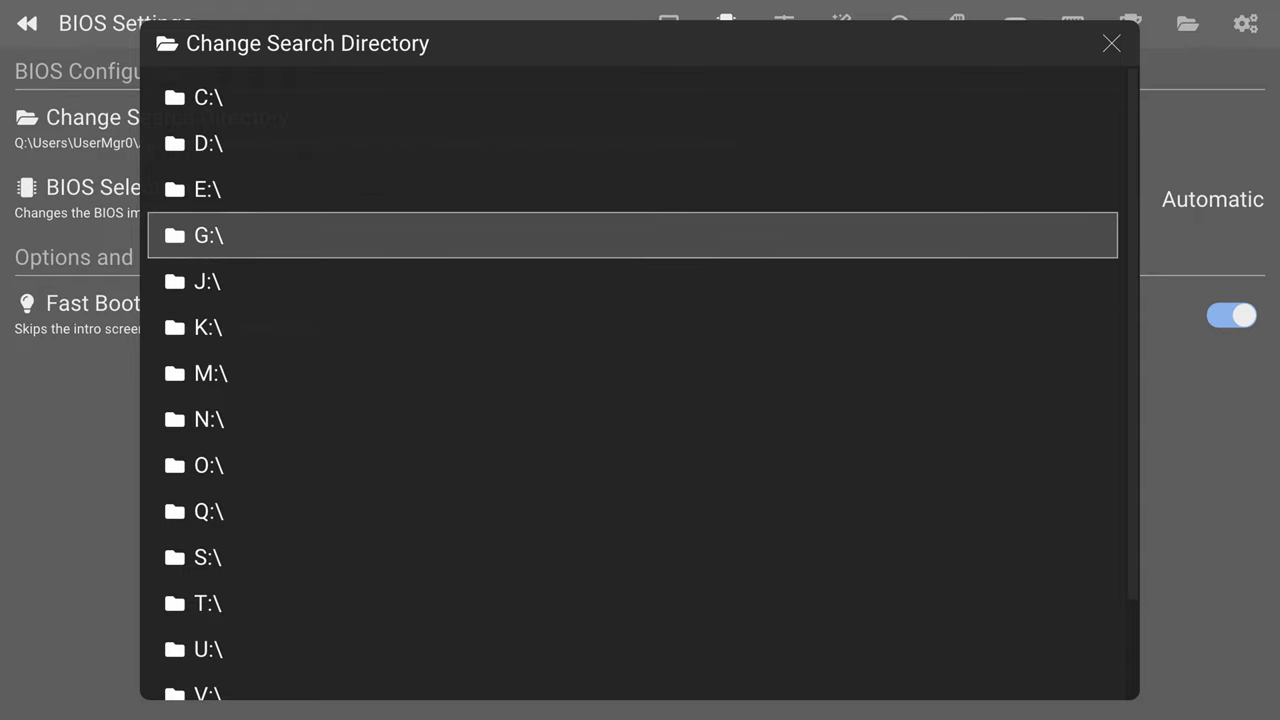
{"action": "key", "text": "Down"}
{"action": "key", "text": "Up"}
{"action": "key", "text": "Up"}
{"action": "key", "text": "Return"}
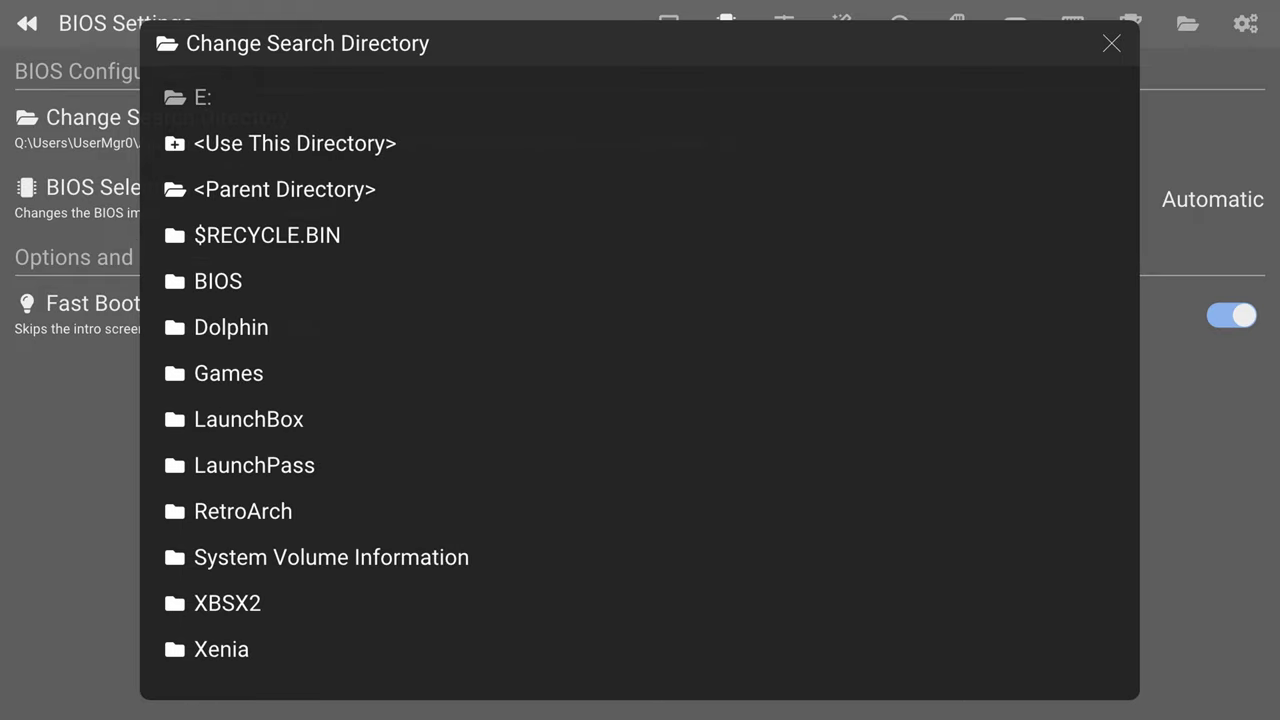
Open the XBSX2 folder on the E:\ drive for the BIOS search directory.
{"action": "key", "text": "Down"}
{"action": "key", "text": "Down"}
{"action": "key", "text": "Down"}
{"action": "key", "text": "Down"}
{"action": "key", "text": "Down"}
{"action": "key", "text": "Down"}
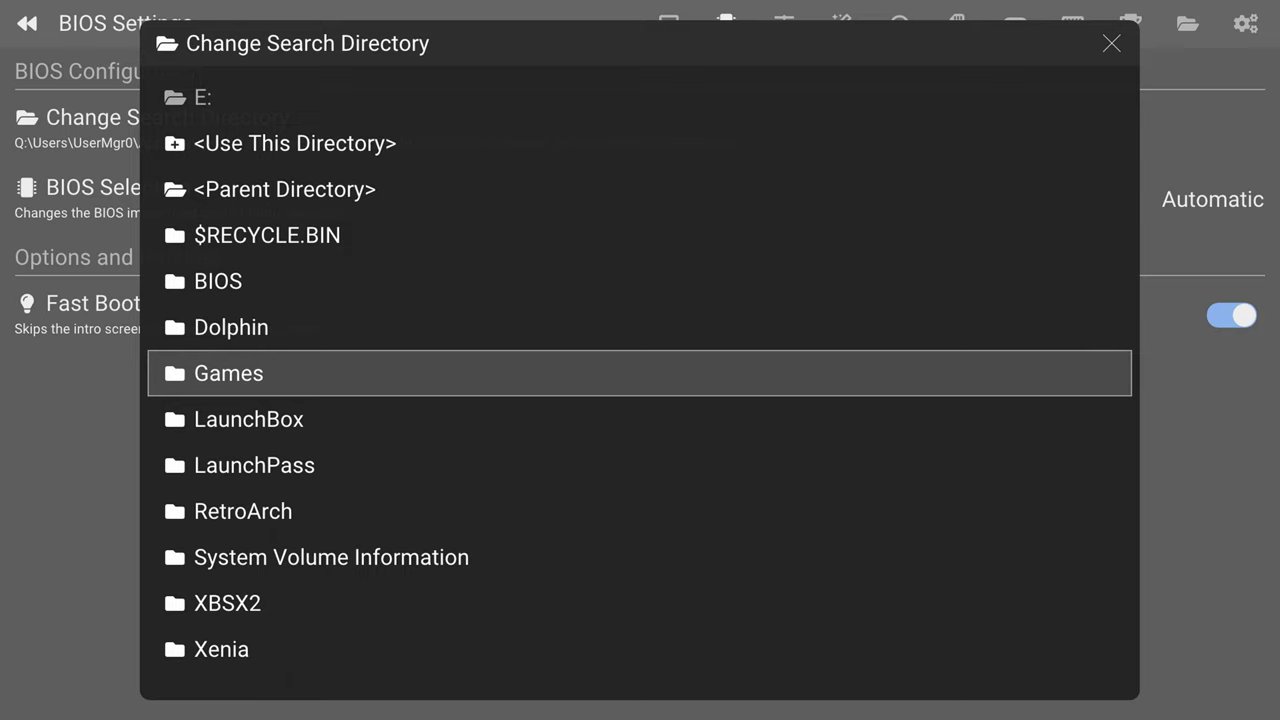
{"action": "key", "text": "Down"}
{"action": "key", "text": "Down"}
{"action": "key", "text": "Down"}
{"action": "key", "text": "Return"}
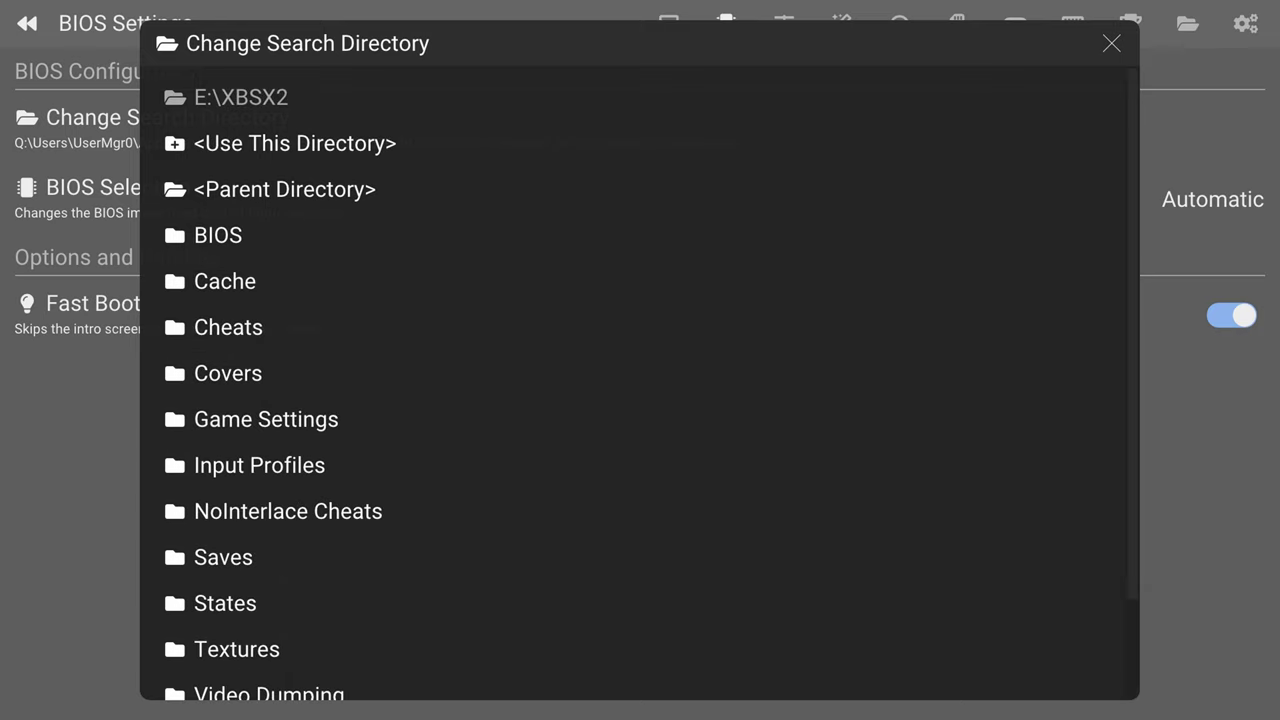
Set the BIOS search directory to E:\XBSX2\BIOS.
{"action": "key", "text": "Down"}
{"action": "key", "text": "Up"}
{"action": "key", "text": "Up"}
{"action": "key", "text": "Up"}
{"action": "key", "text": "Up"}
{"action": "key", "text": "Up"}
{"action": "key", "text": "Up"}
{"action": "key", "text": "Up"}
{"action": "key", "text": "Up"}
{"action": "key", "text": "Up"}
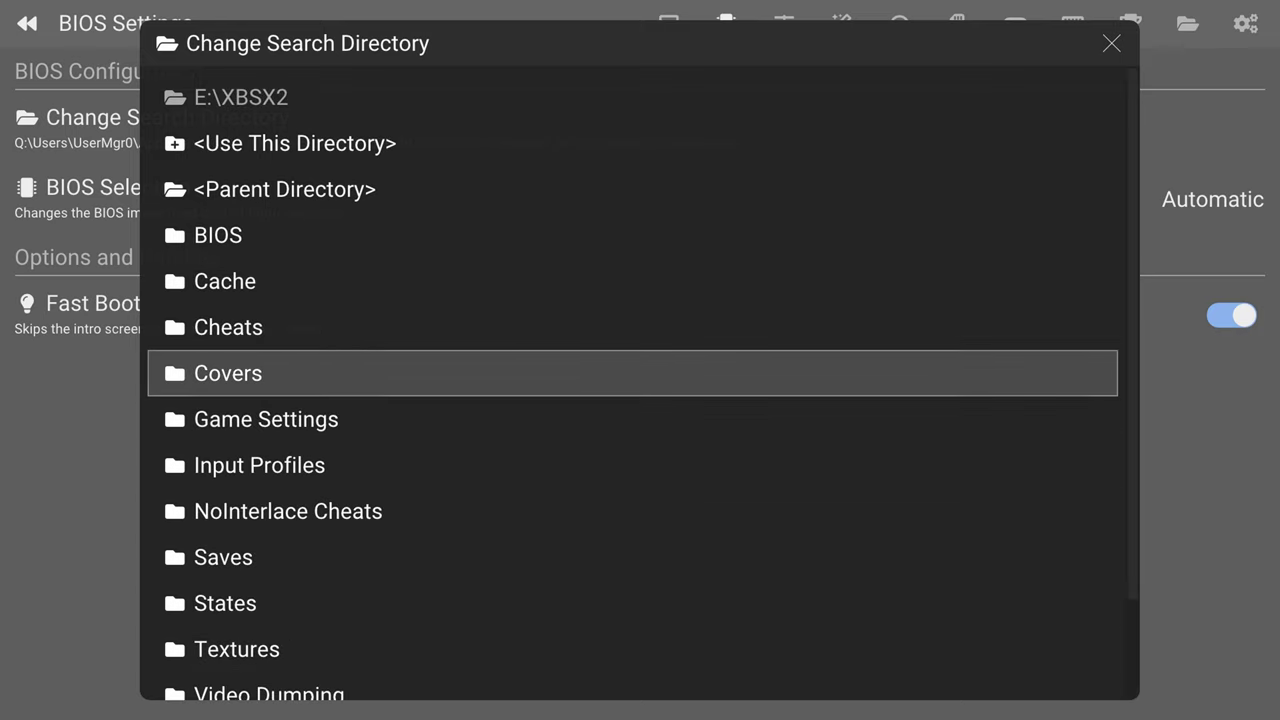
{"action": "key", "text": "Return"}
{"action": "key", "text": "Down"}
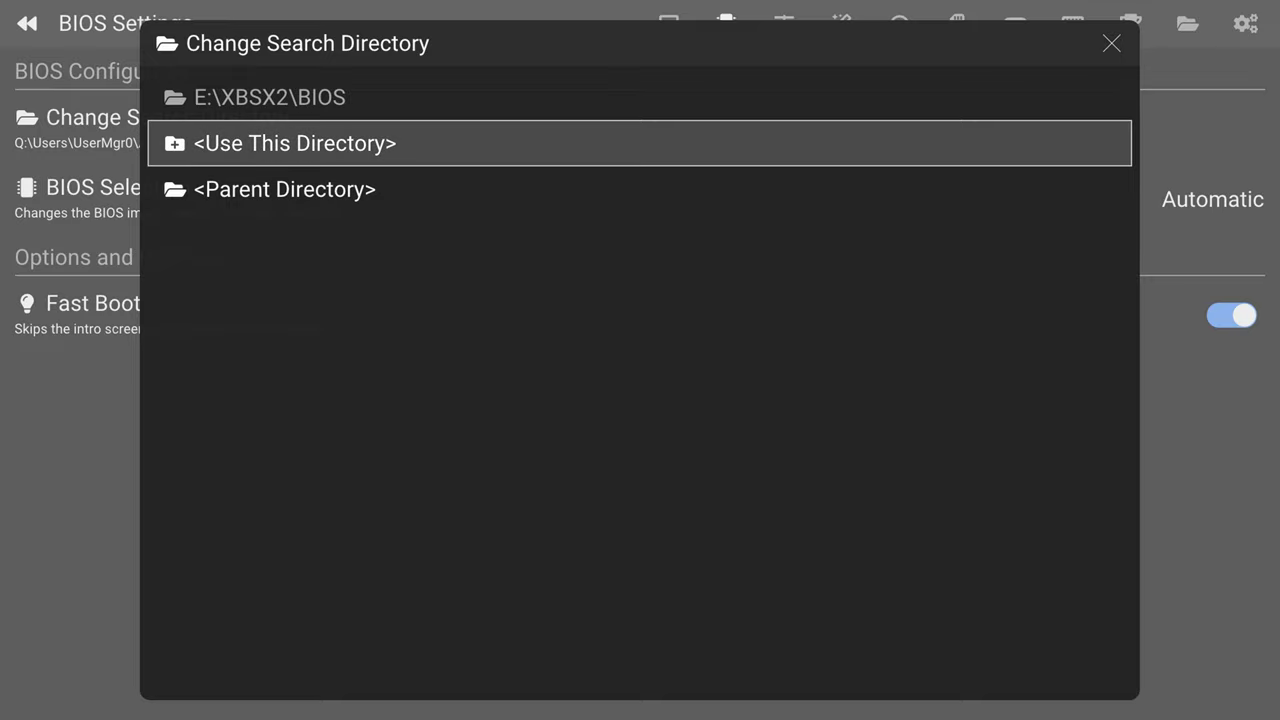
{"action": "key", "text": "Return"}
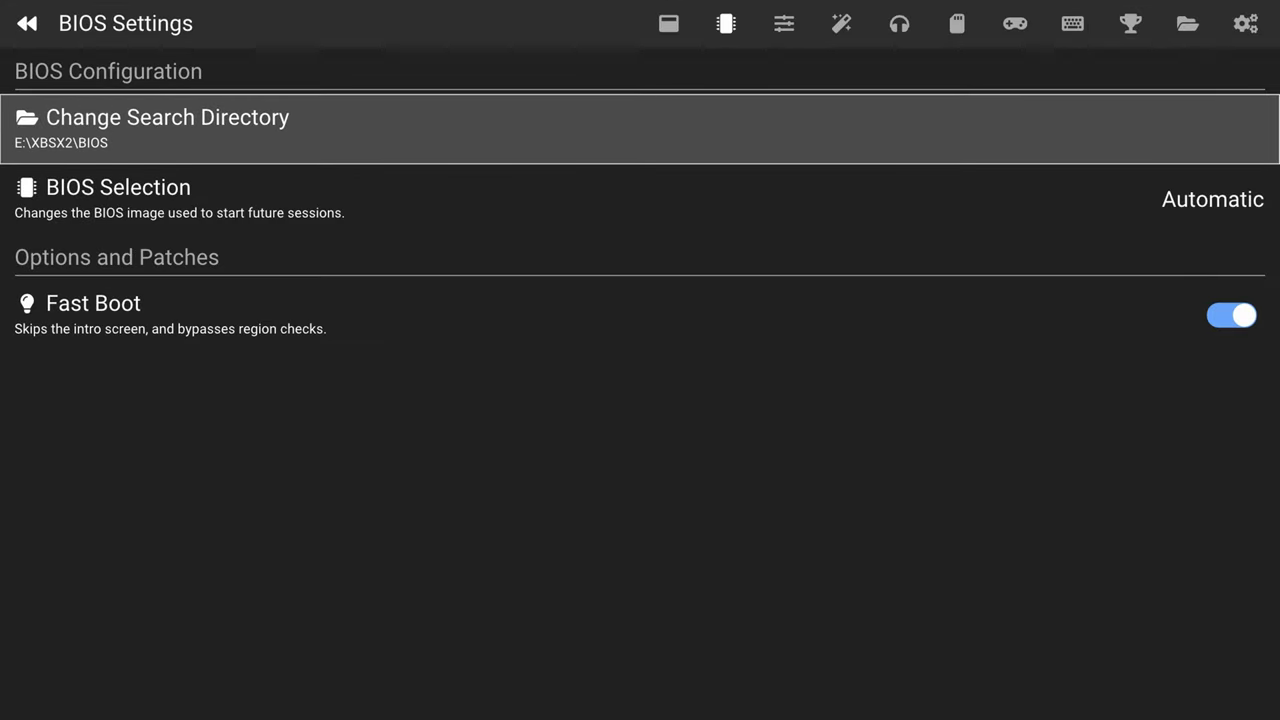
Select the USA v01.70 (25/03/2003) console image as the BIOS for future sessions.
{"action": "key", "text": "Down"}
{"action": "key", "text": "Return"}
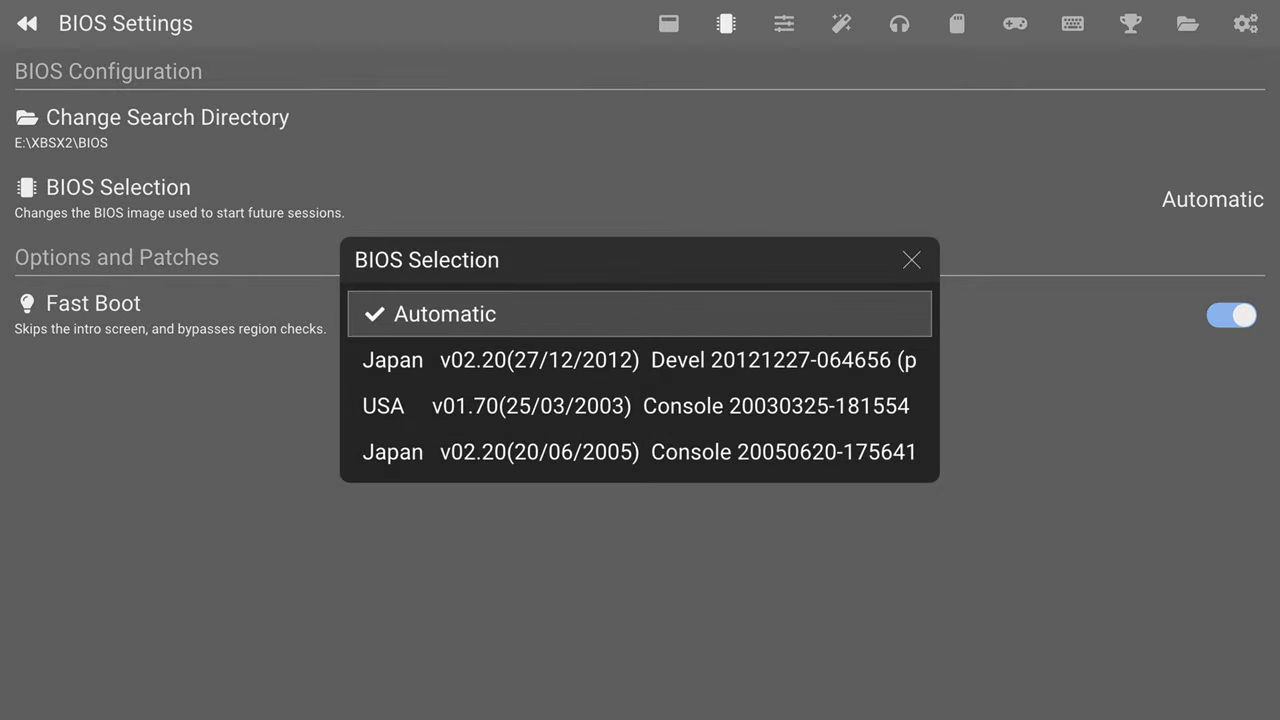
{"action": "key", "text": "Down"}
{"action": "key", "text": "Down"}
{"action": "key", "text": "Down"}
{"action": "key", "text": "Up"}
{"action": "key", "text": "Up"}
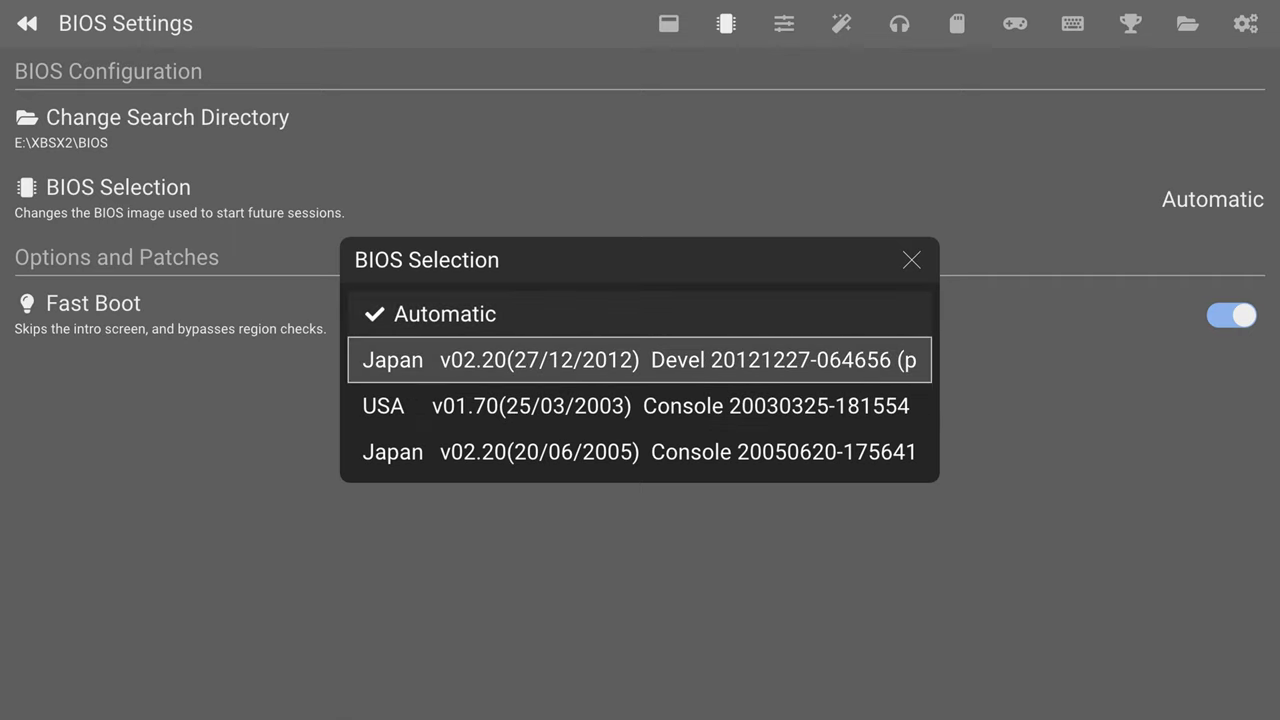
{"action": "key", "text": "Down"}
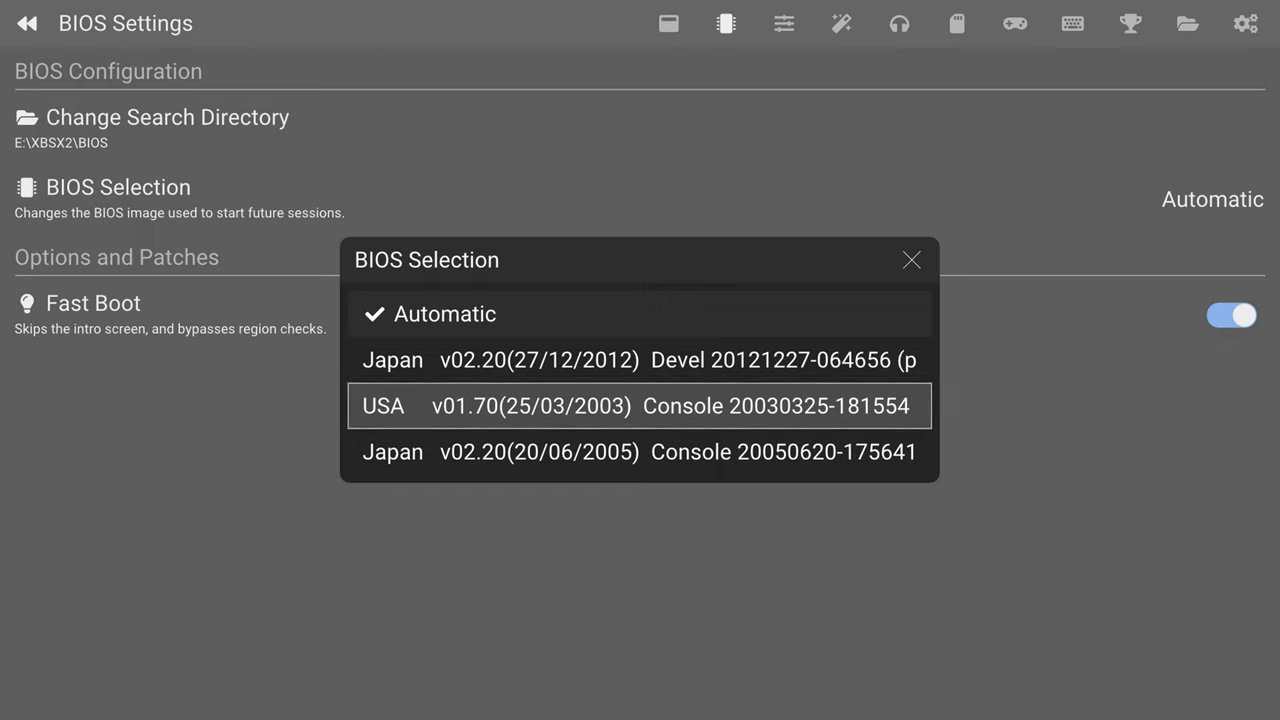
{"action": "key", "text": "Down"}
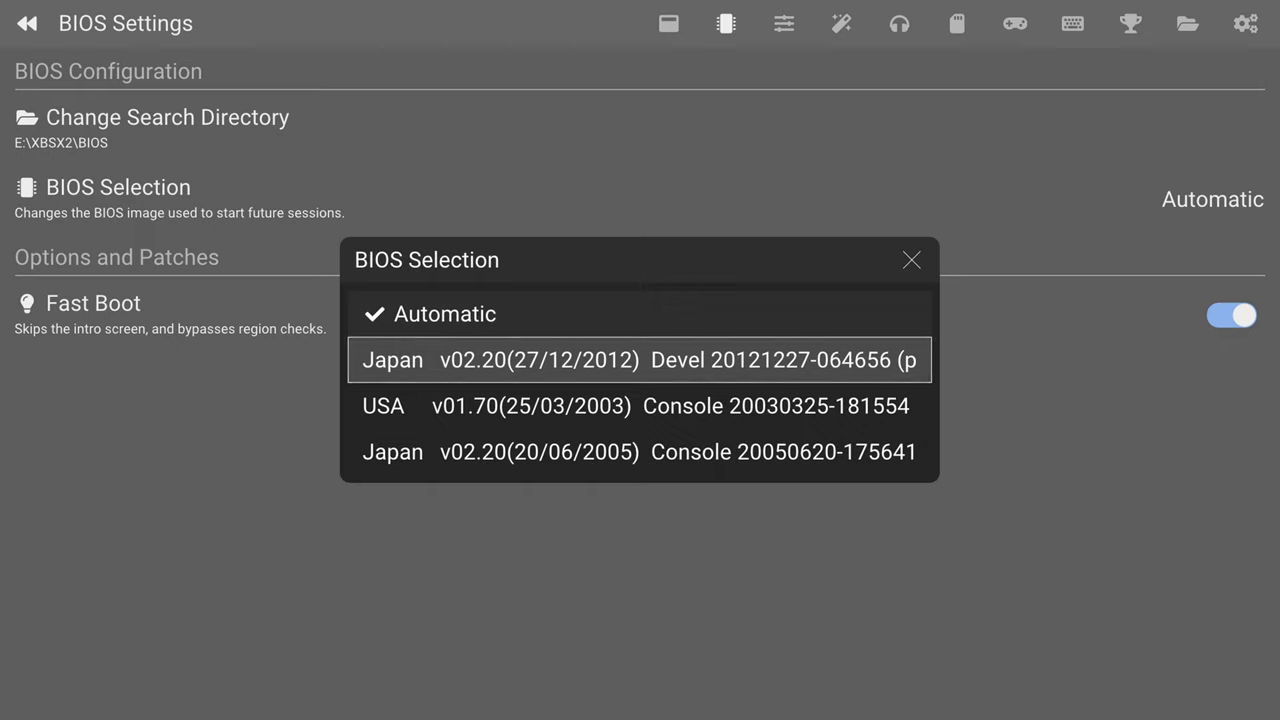
{"action": "key", "text": "Down"}
{"action": "key", "text": "Down"}
{"action": "key", "text": "Up"}
{"action": "key", "text": "Up"}
{"action": "key", "text": "Down"}
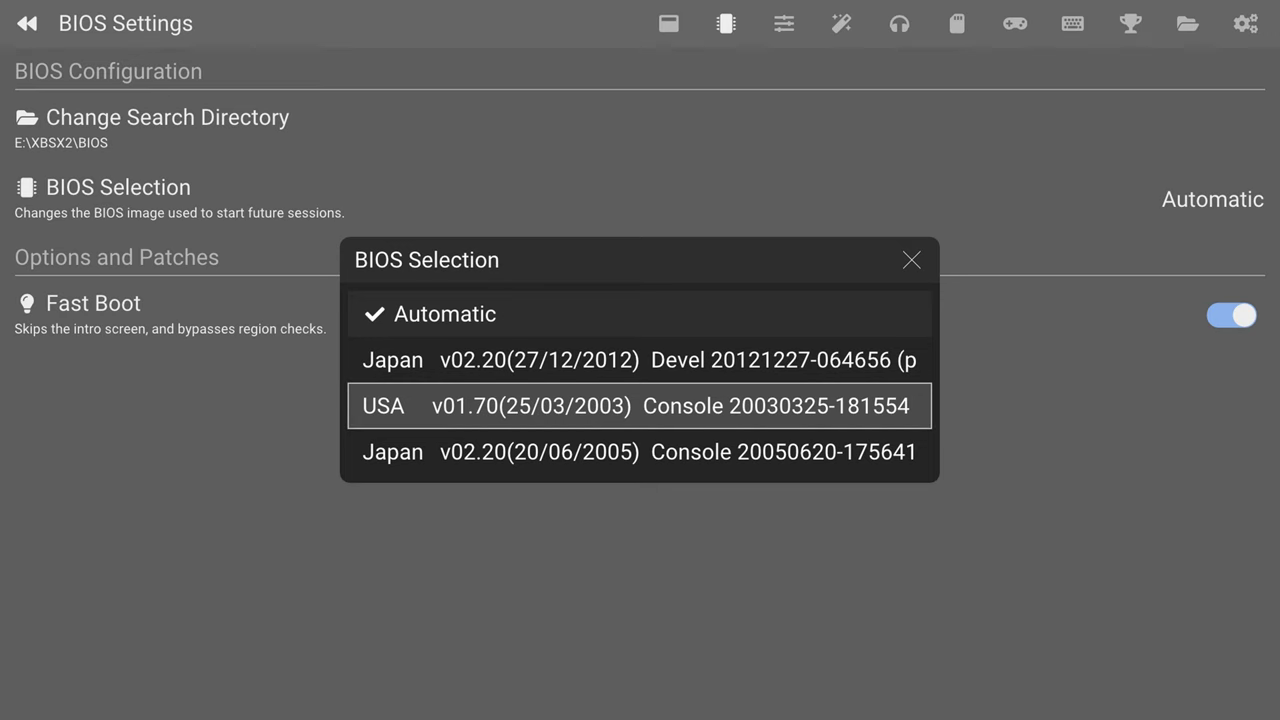
{"action": "key", "text": "Return"}
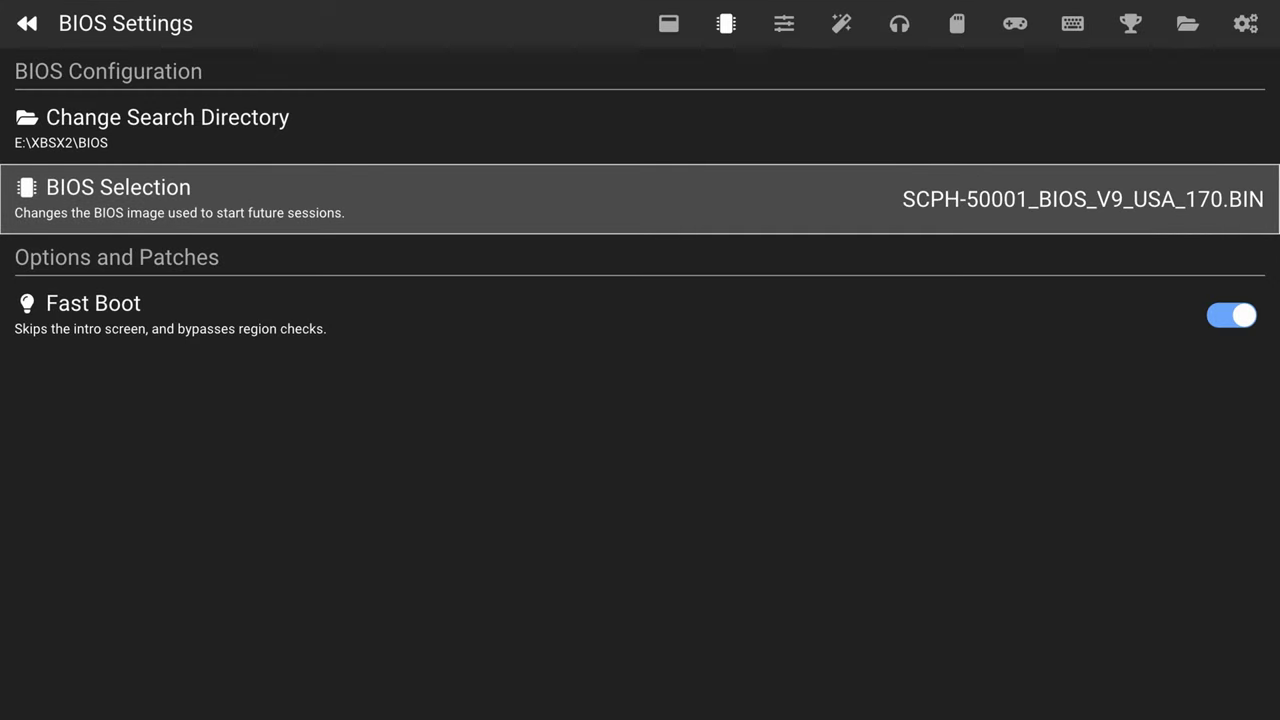
Review the available BIOS images once more and close the selection list without changing it.
{"action": "key", "text": "Down"}
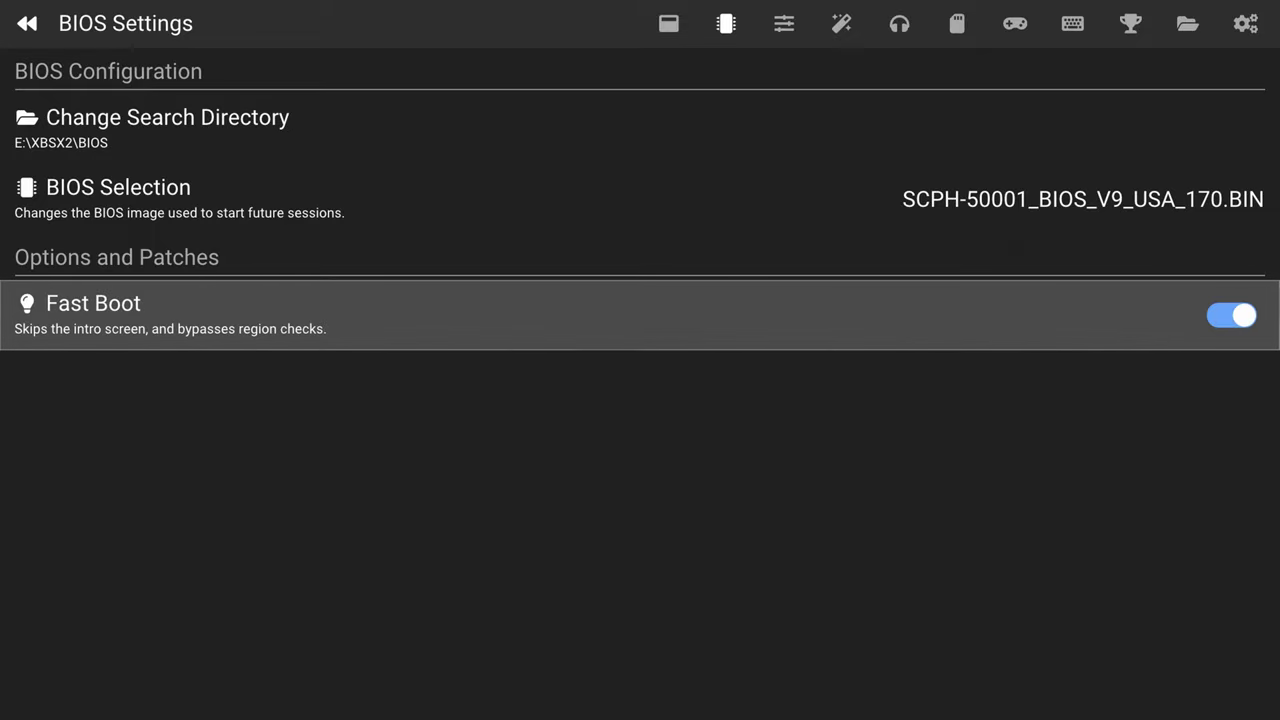
{"action": "key", "text": "Up"}
{"action": "key", "text": "Return"}
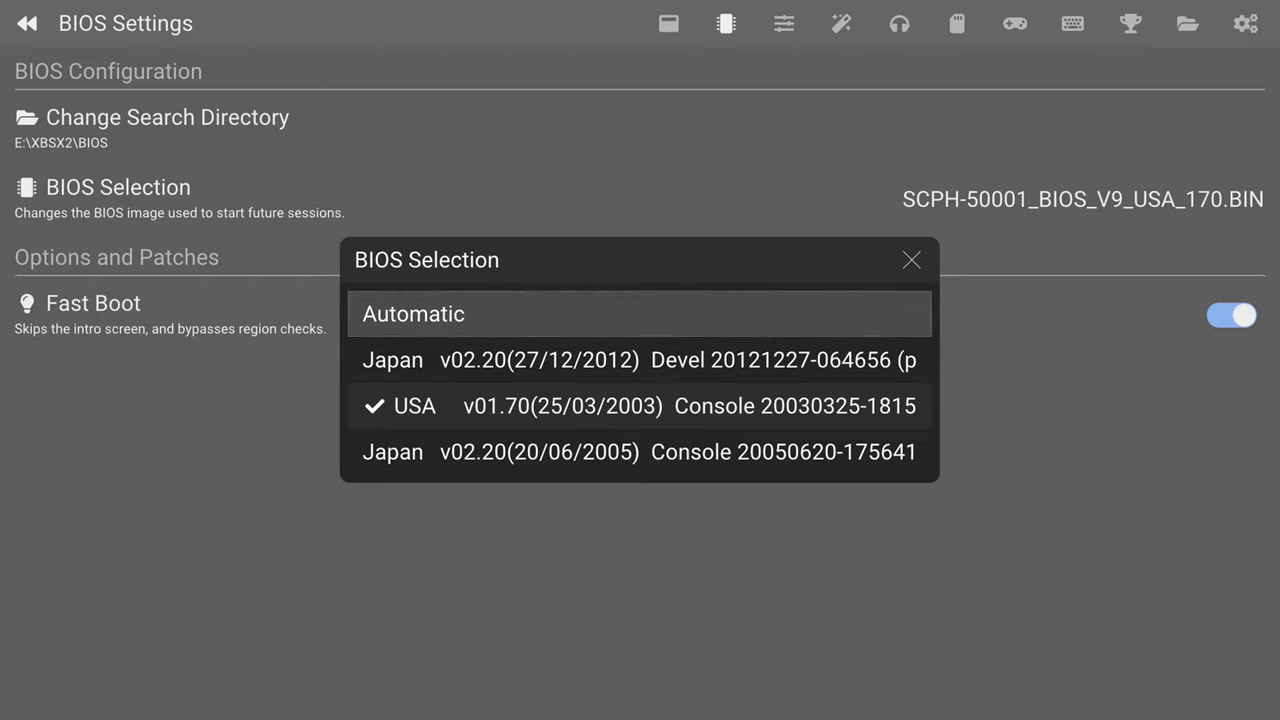
{"action": "key", "text": "Down"}
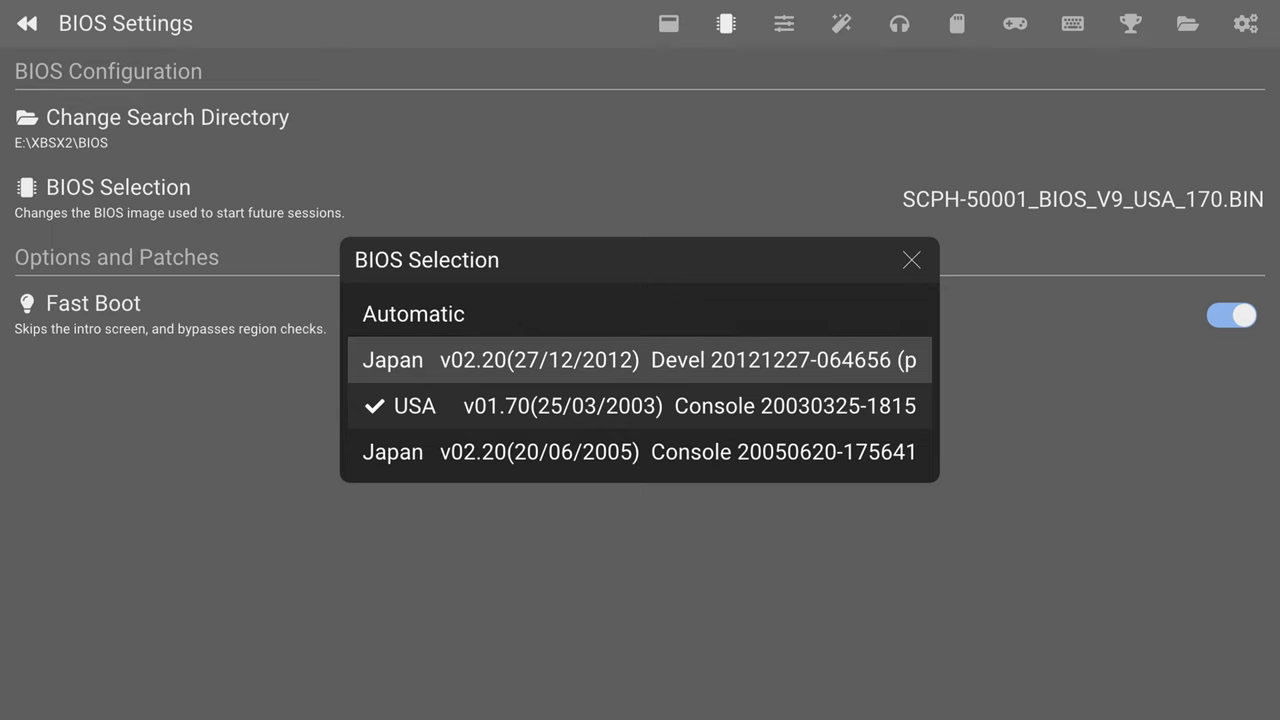
{"action": "key", "text": "Escape"}
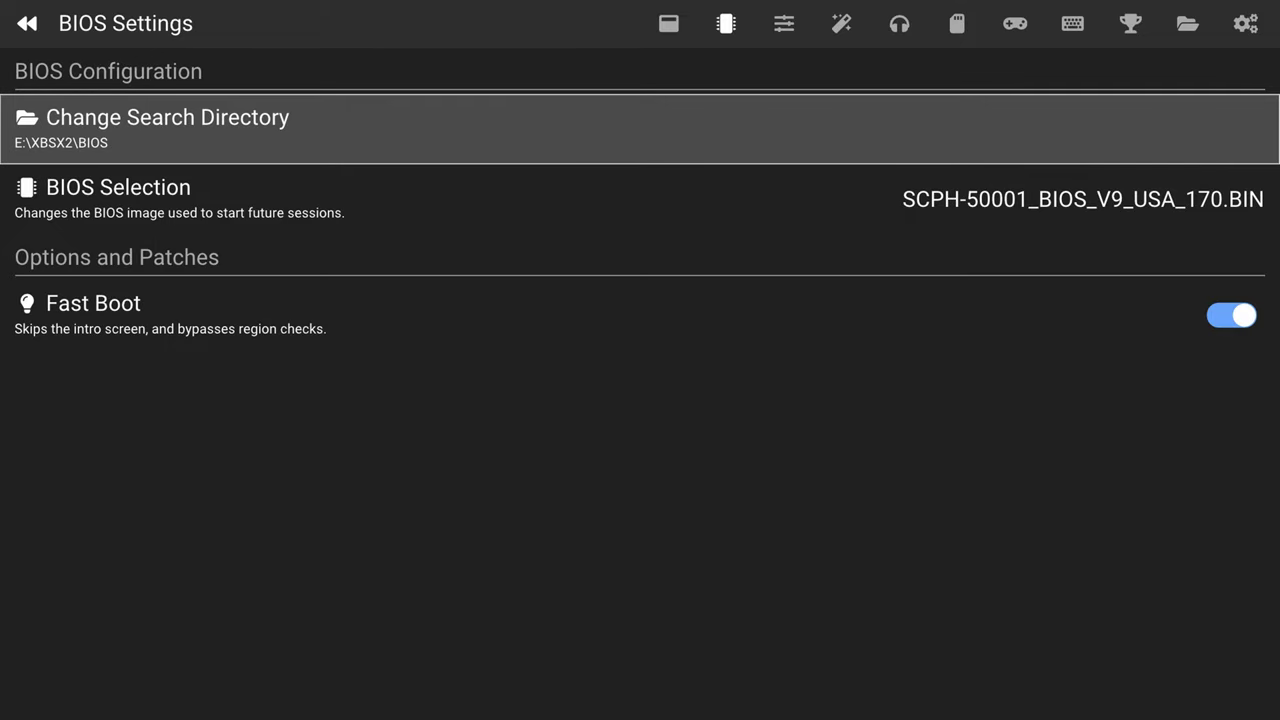
Open the Memory Card settings and go to the Memory Card Directory option.
{"action": "key", "text": "Right"}
{"action": "key", "text": "Right"}
{"action": "key", "text": "Right"}
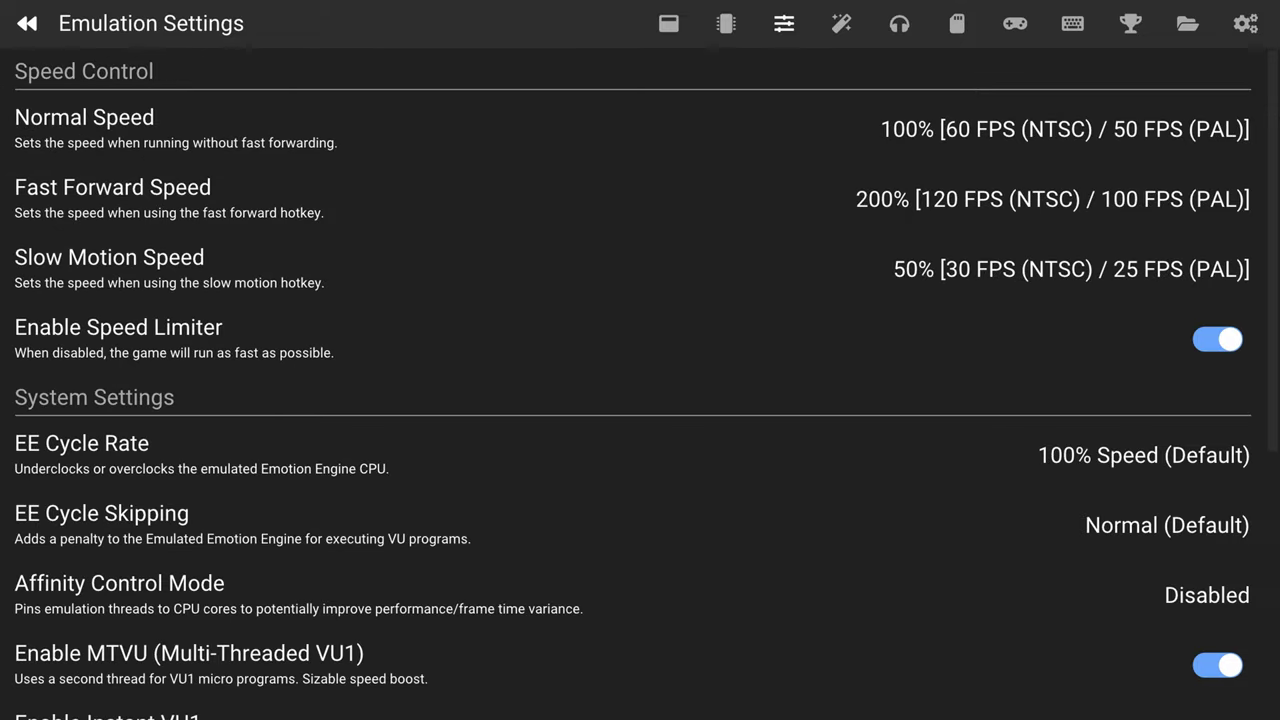
{"action": "key", "text": "Right"}
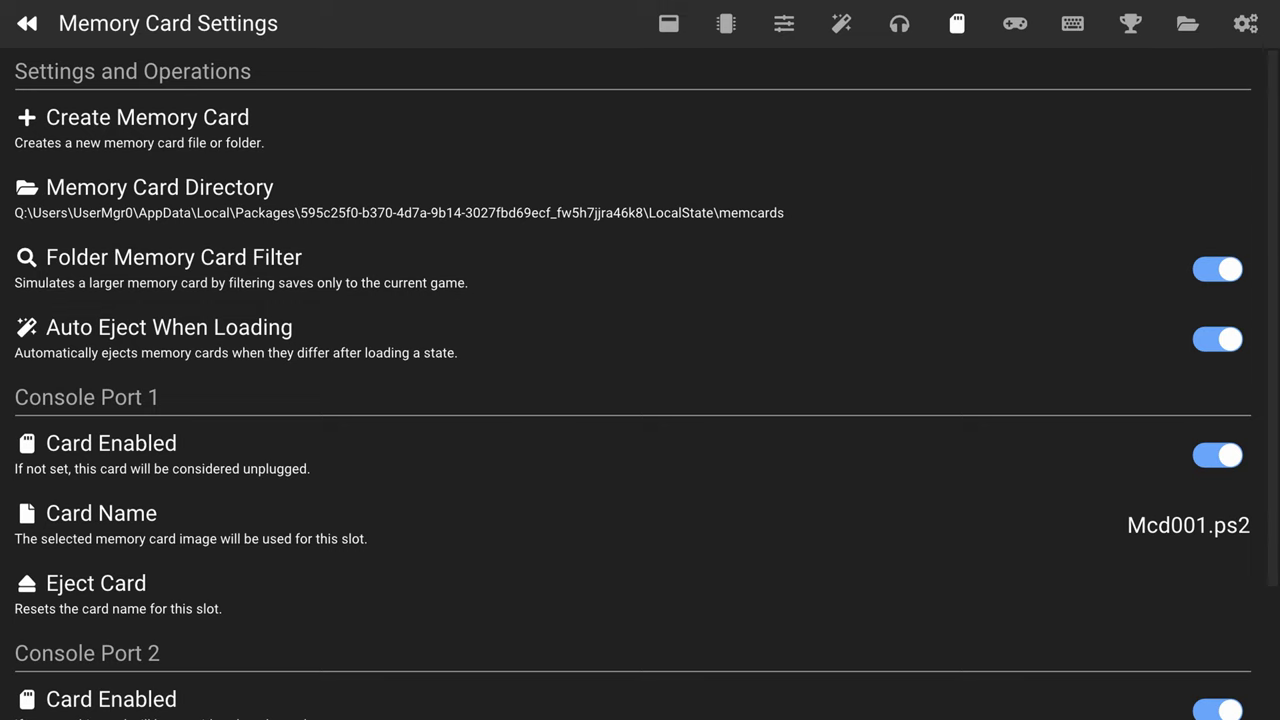
{"action": "key", "text": "Down"}
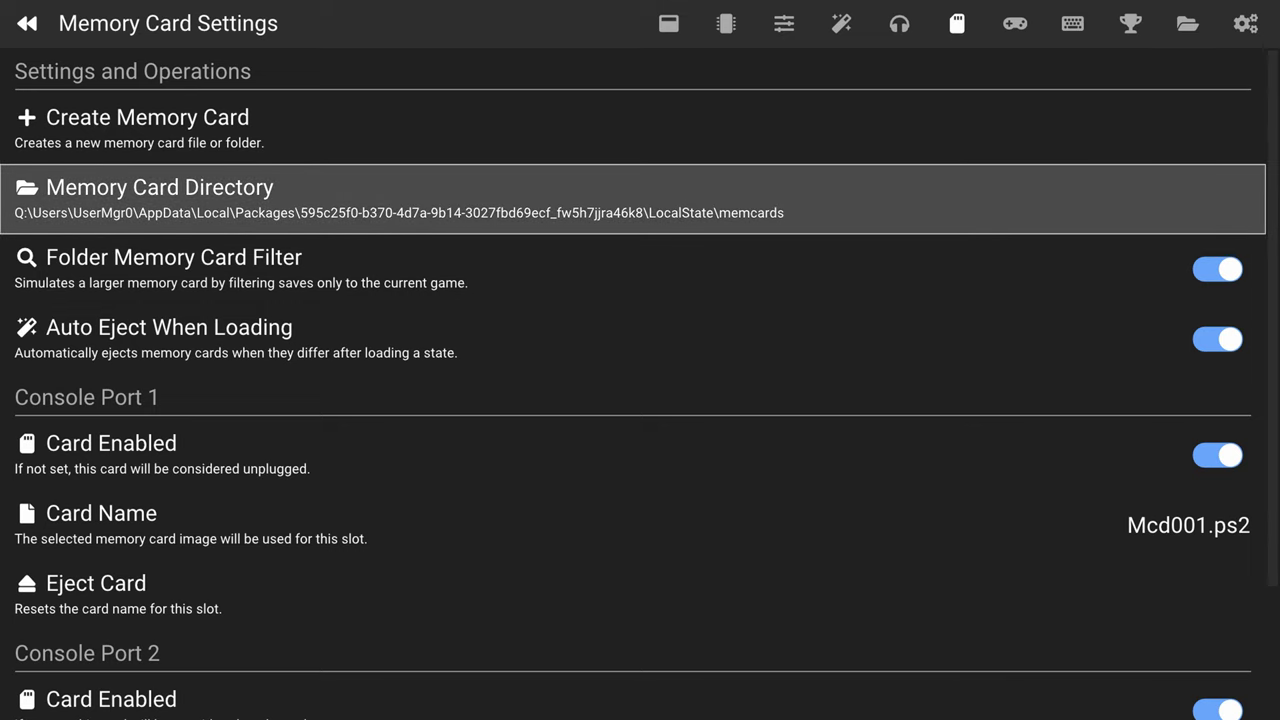
Set the Memory Card Directory to E:\XBSX2\Saves.
{"action": "key", "text": "Return"}
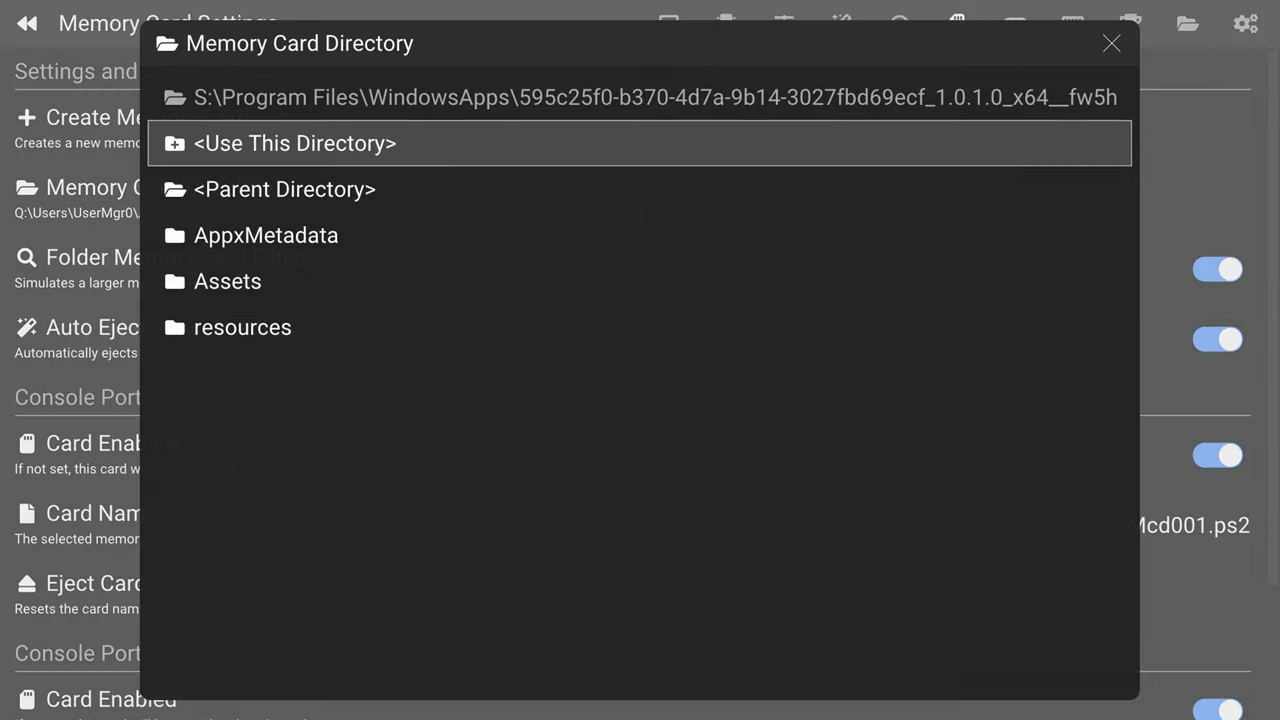
{"action": "key", "text": "Down"}
{"action": "key", "text": "Return"}
{"action": "key", "text": "Return"}
{"action": "key", "text": "Return"}
{"action": "key", "text": "Return"}
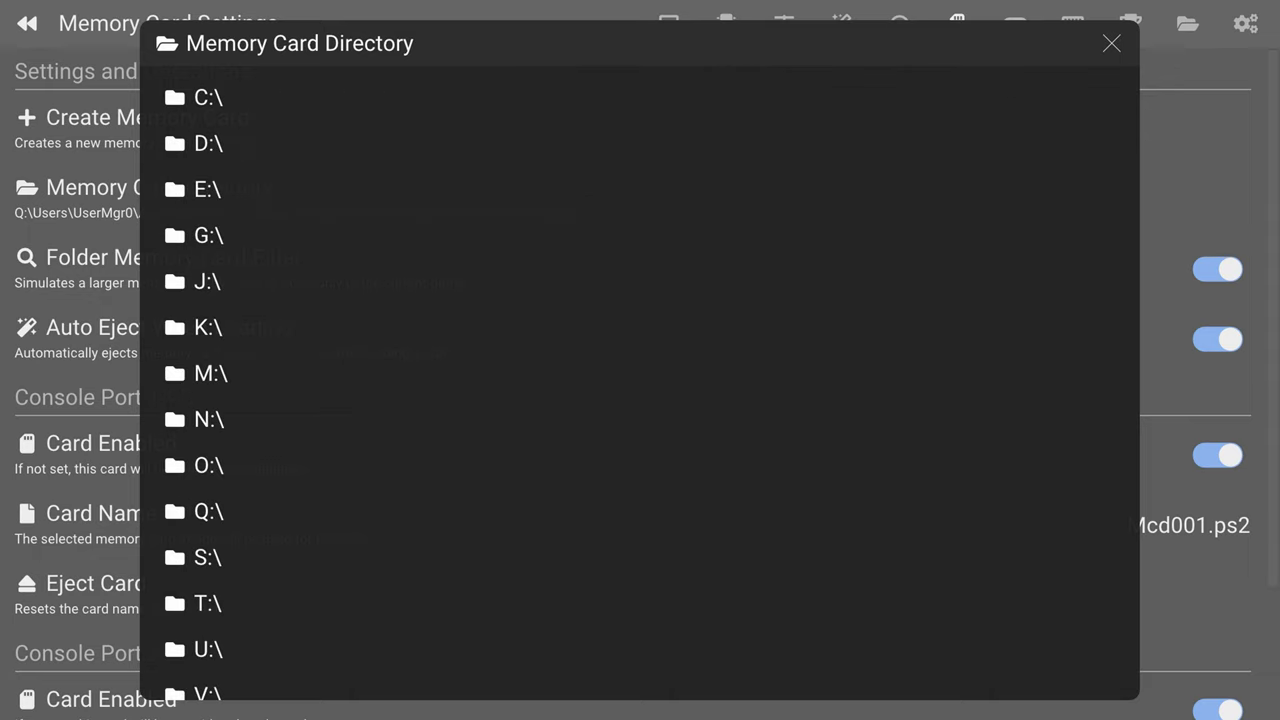
{"action": "key", "text": "Down"}
{"action": "key", "text": "Up"}
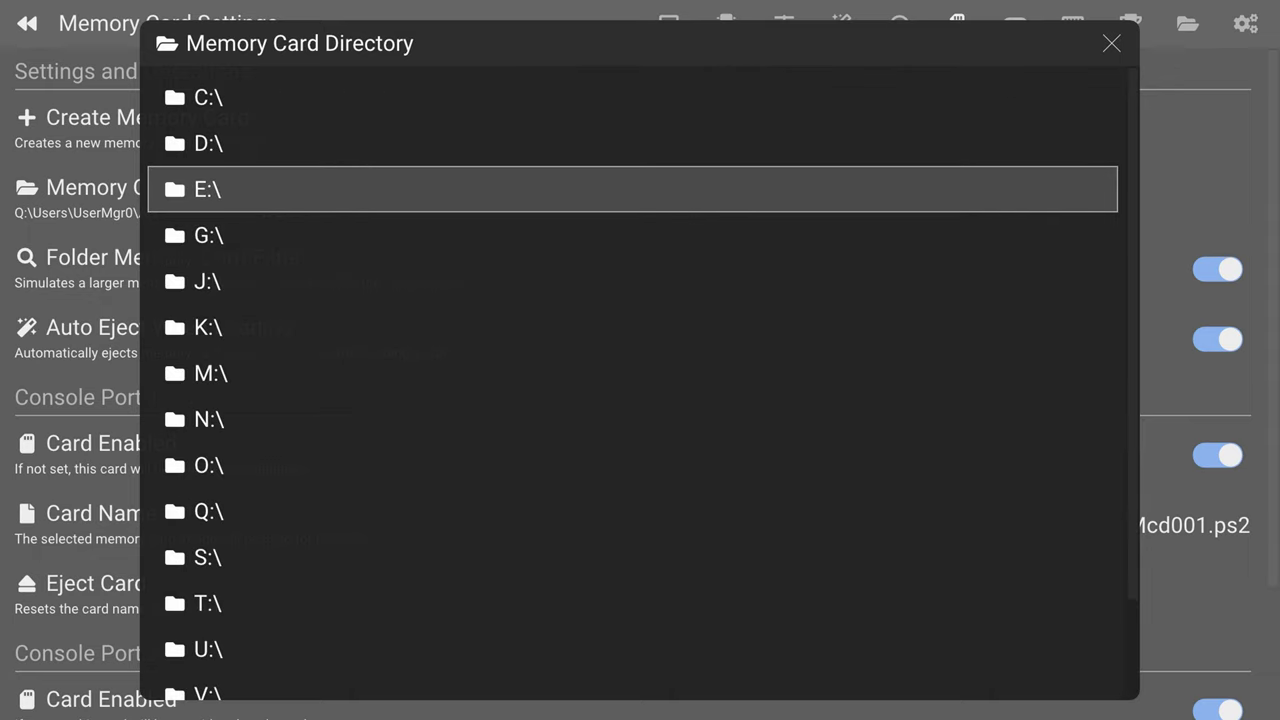
{"action": "key", "text": "Return"}
{"action": "key", "text": "Down"}
{"action": "key", "text": "Down"}
{"action": "key", "text": "Down"}
{"action": "key", "text": "Down"}
{"action": "key", "text": "Down"}
{"action": "key", "text": "Down"}
{"action": "key", "text": "Down"}
{"action": "key", "text": "Down"}
{"action": "key", "text": "Down"}
{"action": "key", "text": "Return"}
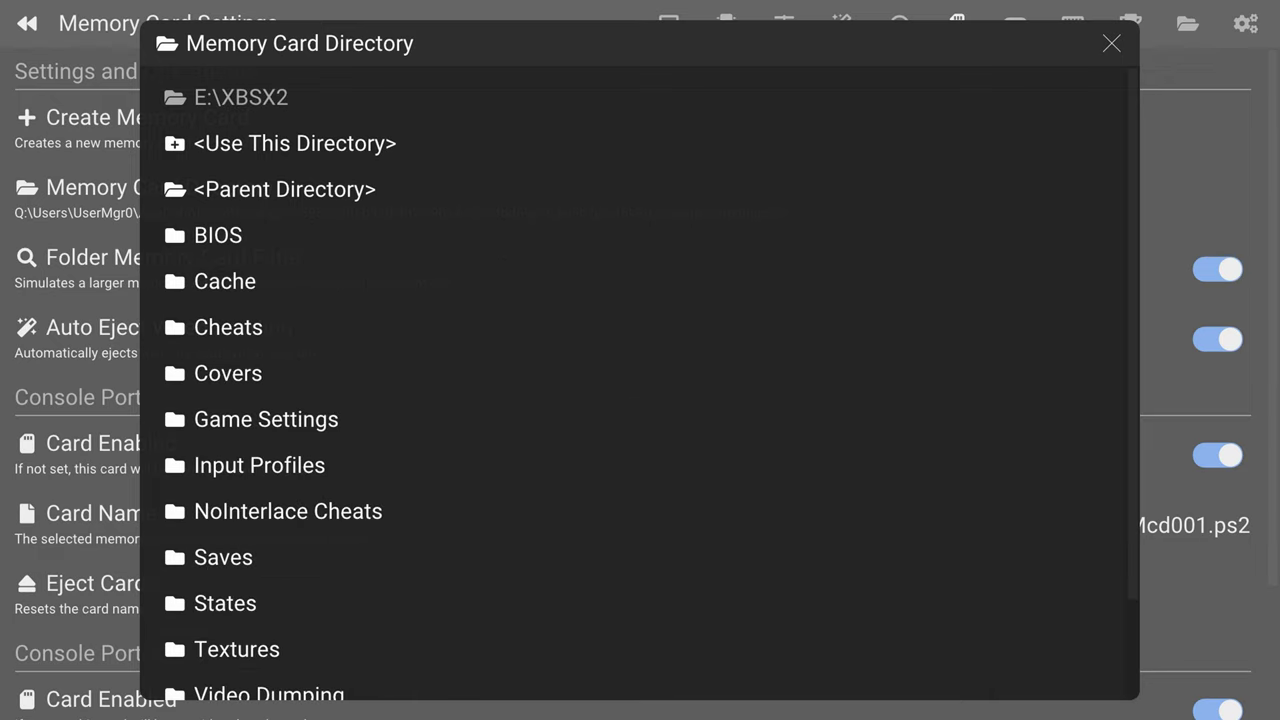
{"action": "key", "text": "Down"}
{"action": "key", "text": "Up"}
{"action": "key", "text": "Up"}
{"action": "key", "text": "Return"}
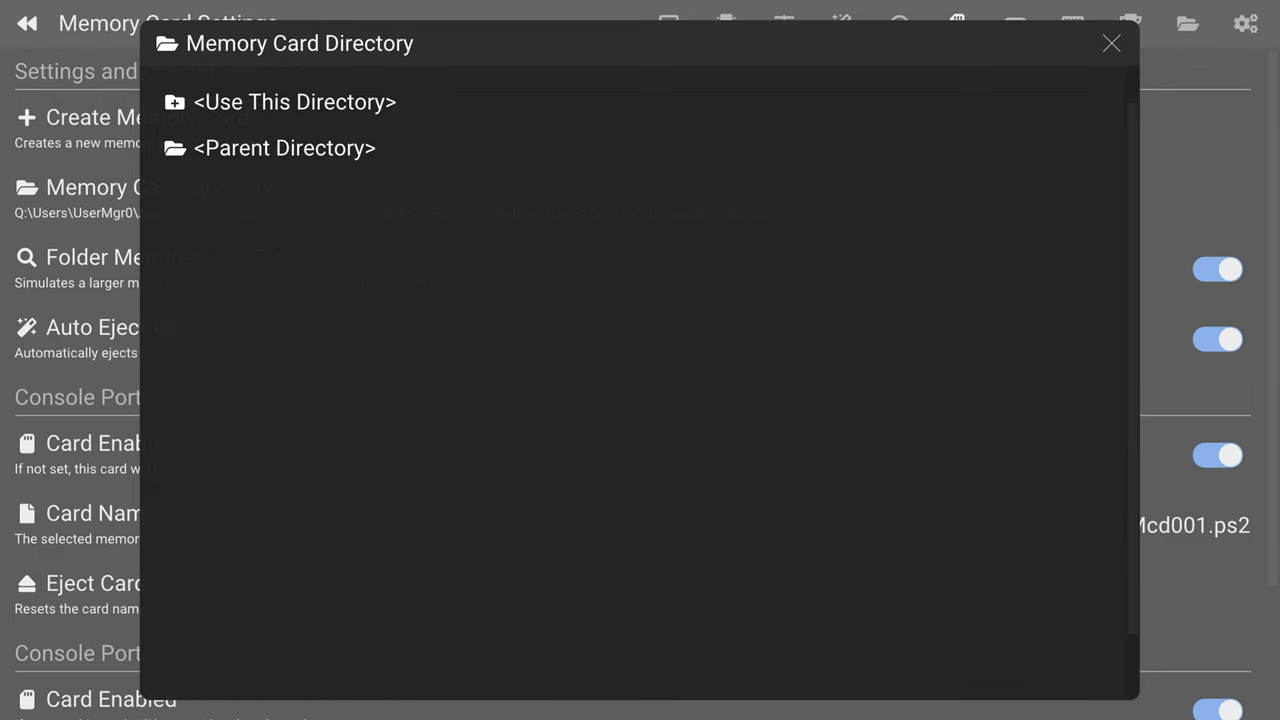
{"action": "key", "text": "Return"}
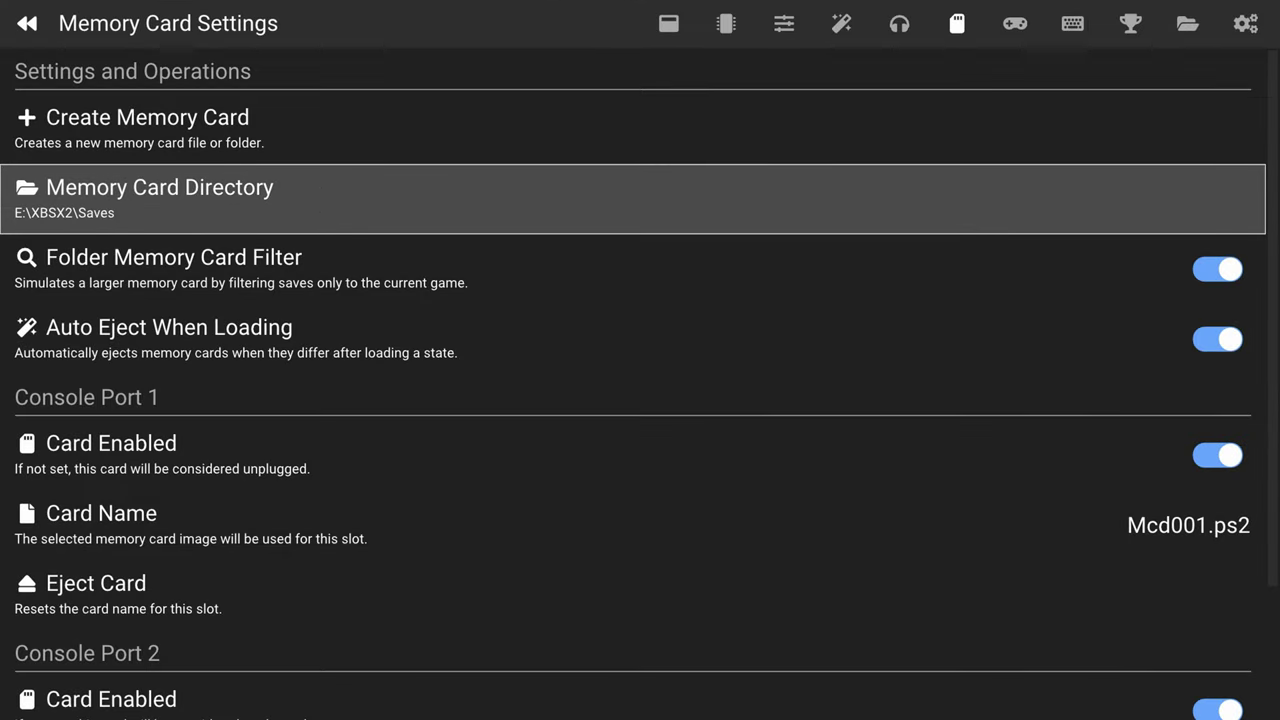
Go to the Folder Settings page with the data save locations.
{"action": "key", "text": "Right"}
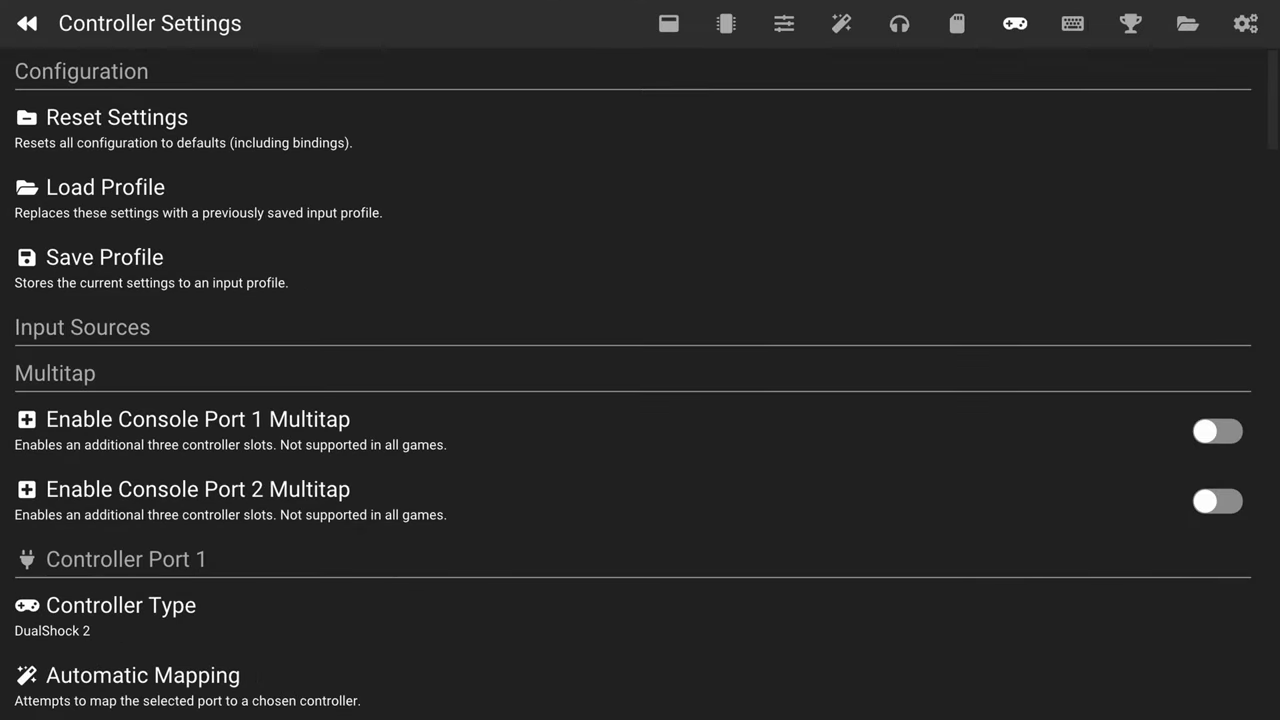
{"action": "key", "text": "Right"}
{"action": "key", "text": "Right"}
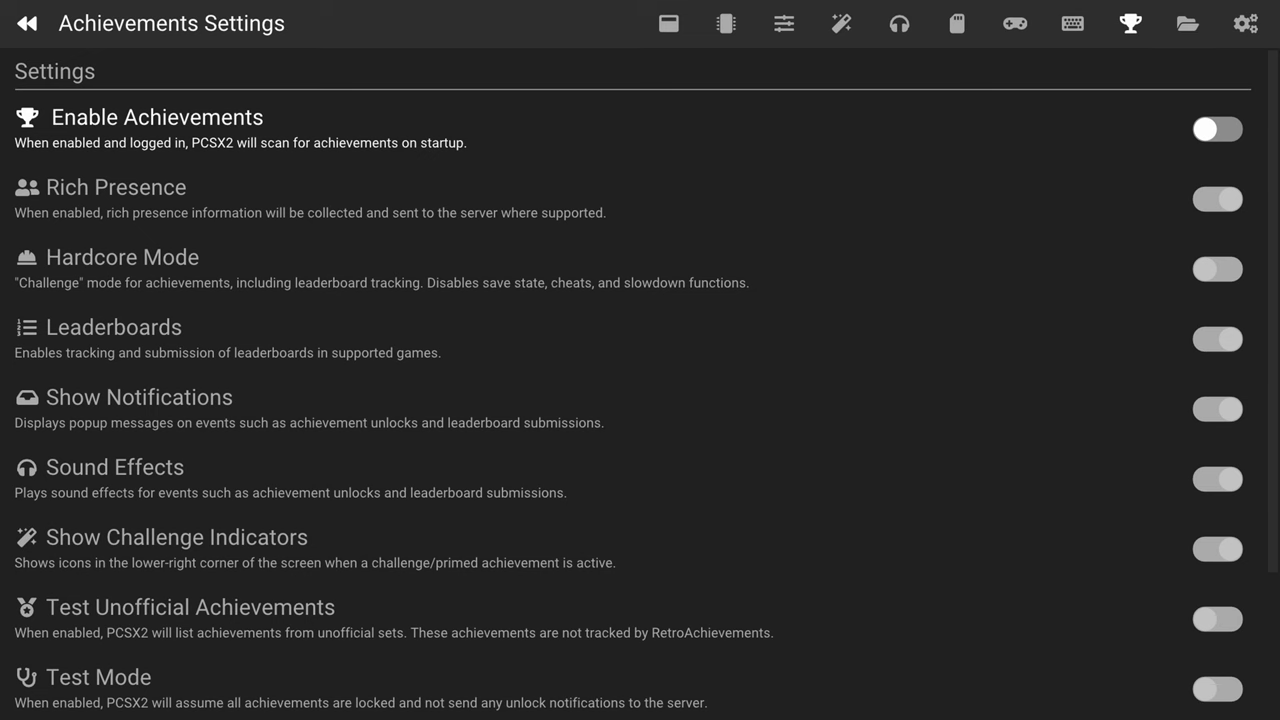
{"action": "key", "text": "Right"}
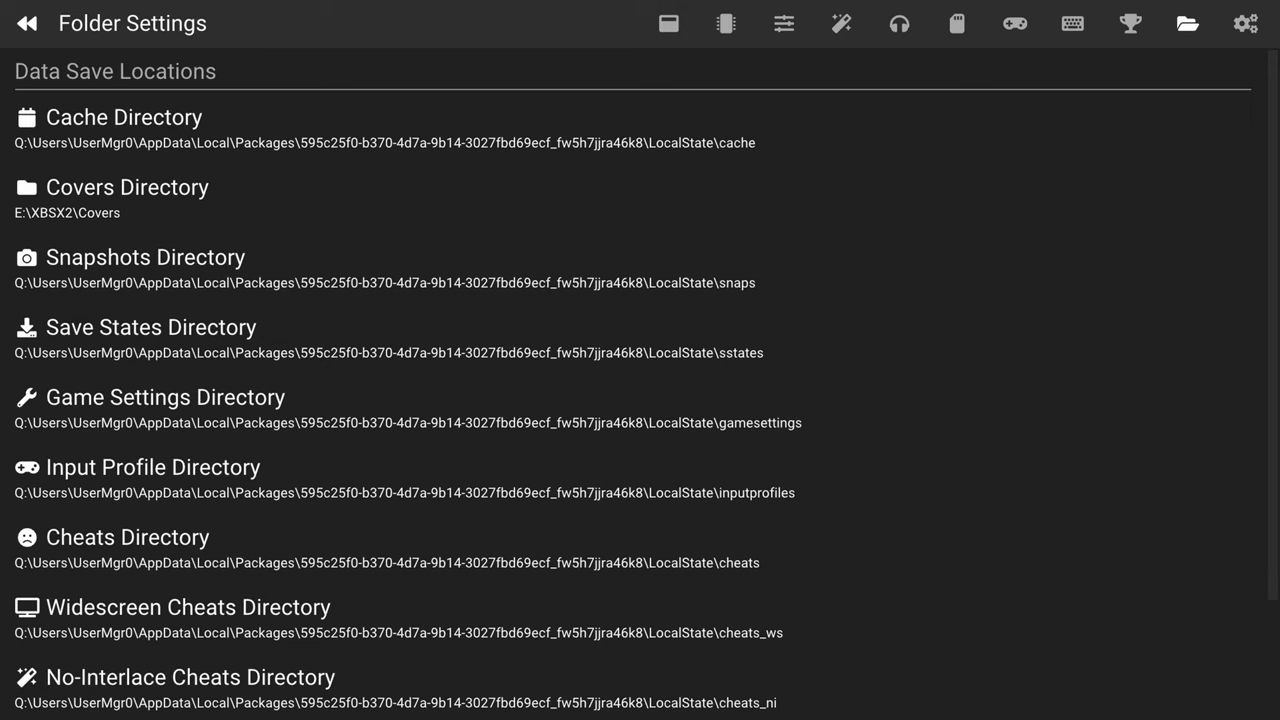
Set the Cache Directory to the Cache folder in E:\XBSX2.
{"action": "key", "text": "Down"}
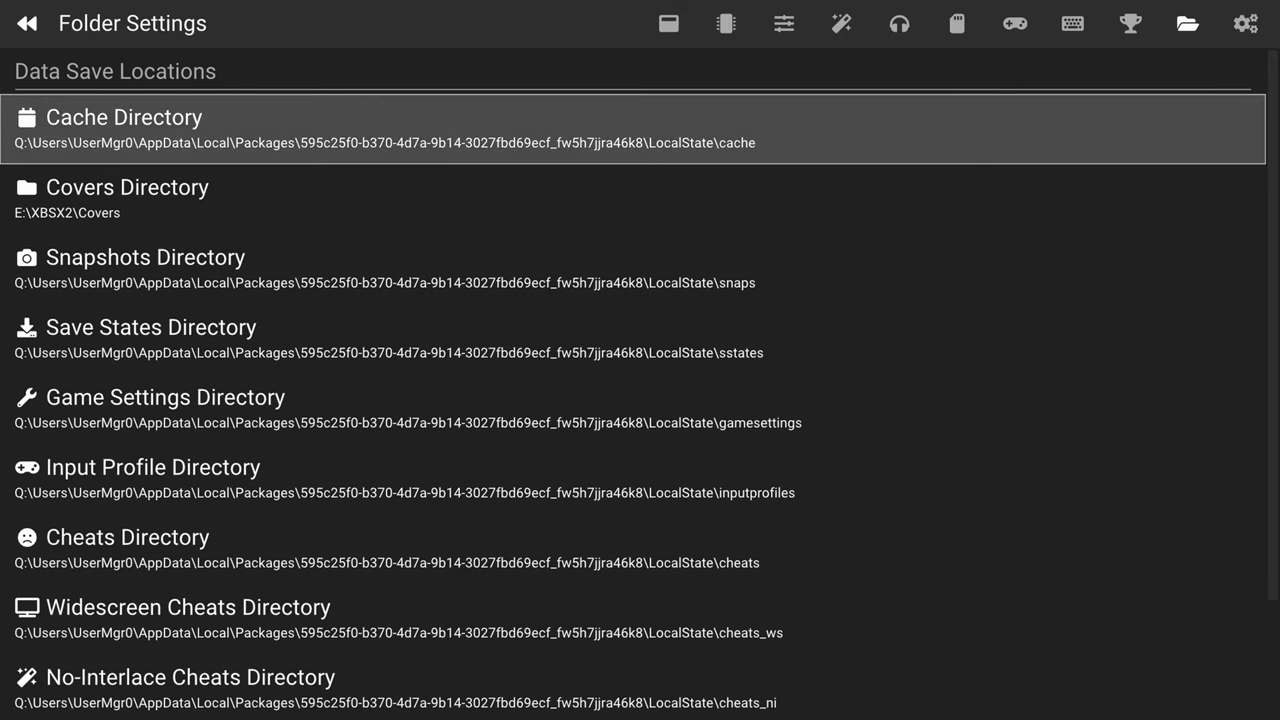
{"action": "key", "text": "Return"}
{"action": "key", "text": "Down"}
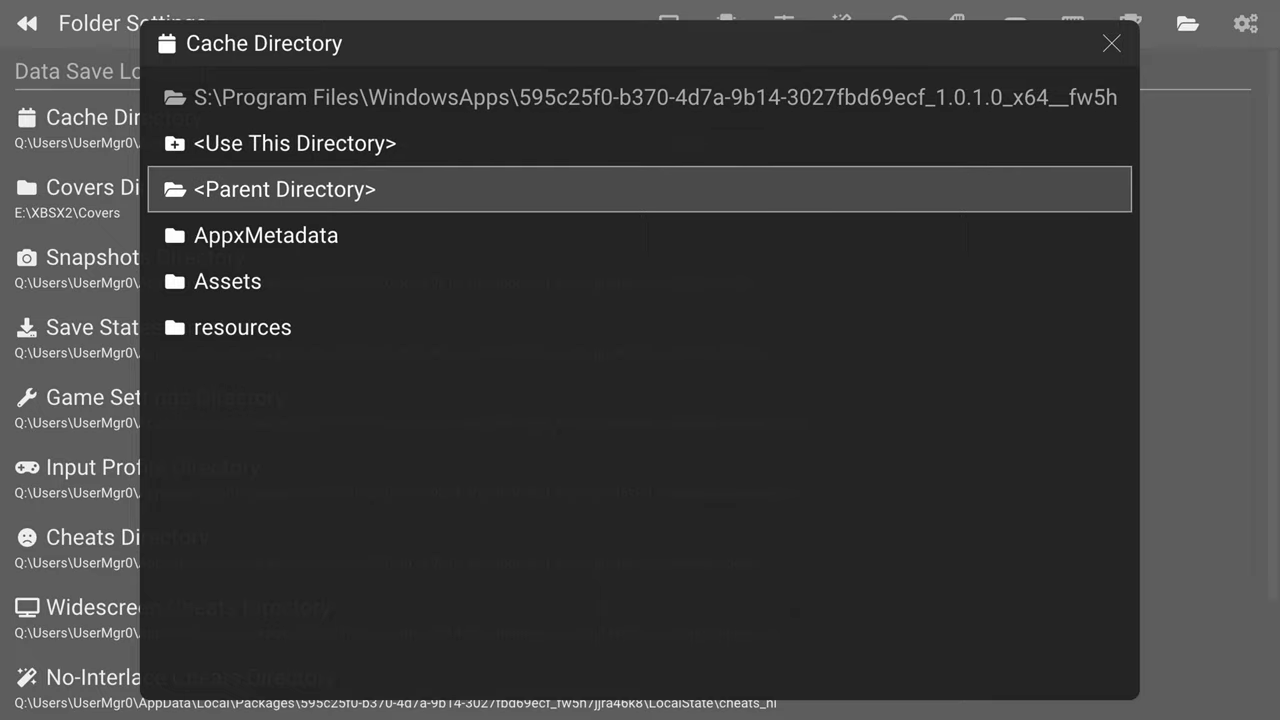
{"action": "key", "text": "Return"}
{"action": "key", "text": "Return"}
{"action": "key", "text": "Return"}
{"action": "key", "text": "Return"}
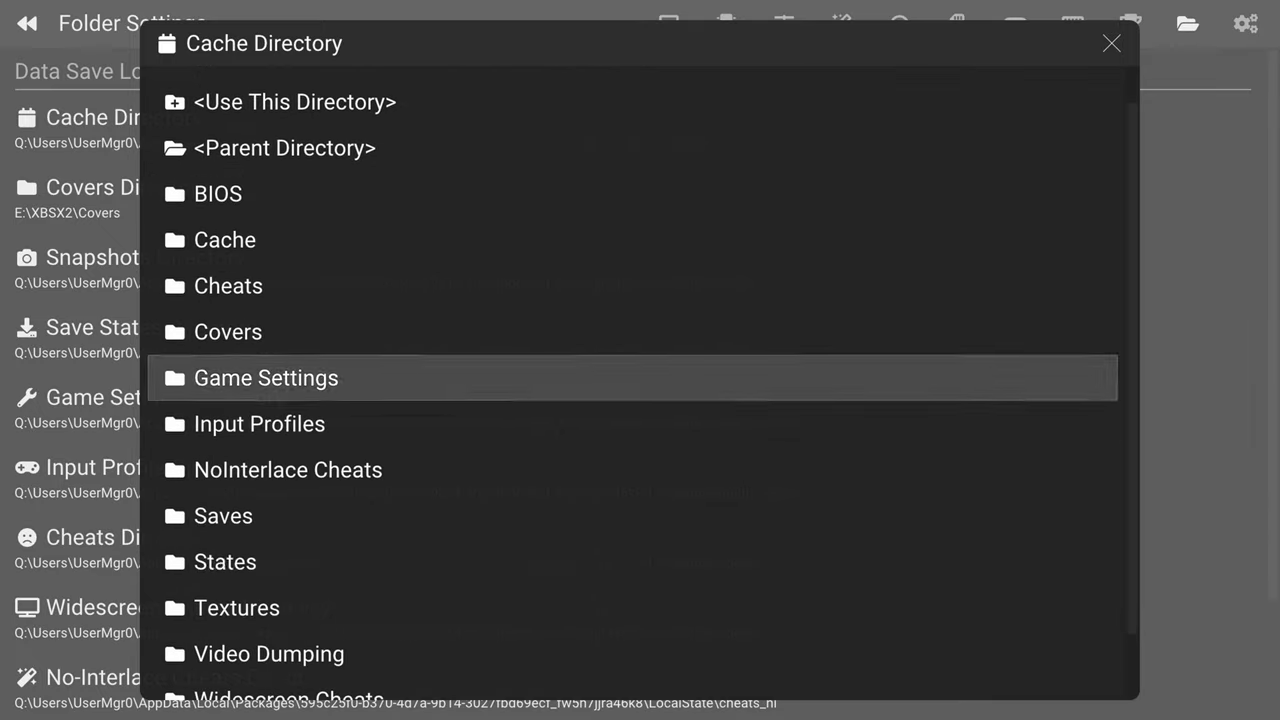
{"action": "key", "text": "Down"}
{"action": "key", "text": "Down"}
{"action": "key", "text": "Return"}
{"action": "key", "text": "Return"}
Set the Snapshots Directory to E:\XBSX2\snapshots.
{"action": "key", "text": "Down"}
{"action": "key", "text": "Return"}
{"action": "key", "text": "Return"}
{"action": "key", "text": "Return"}
{"action": "key", "text": "Return"}
{"action": "key", "text": "Return"}
{"action": "key", "text": "Return"}
Set the Save States Directory to the States folder in E:\XBSX2.
{"action": "key", "text": "Down"}
{"action": "key", "text": "Return"}
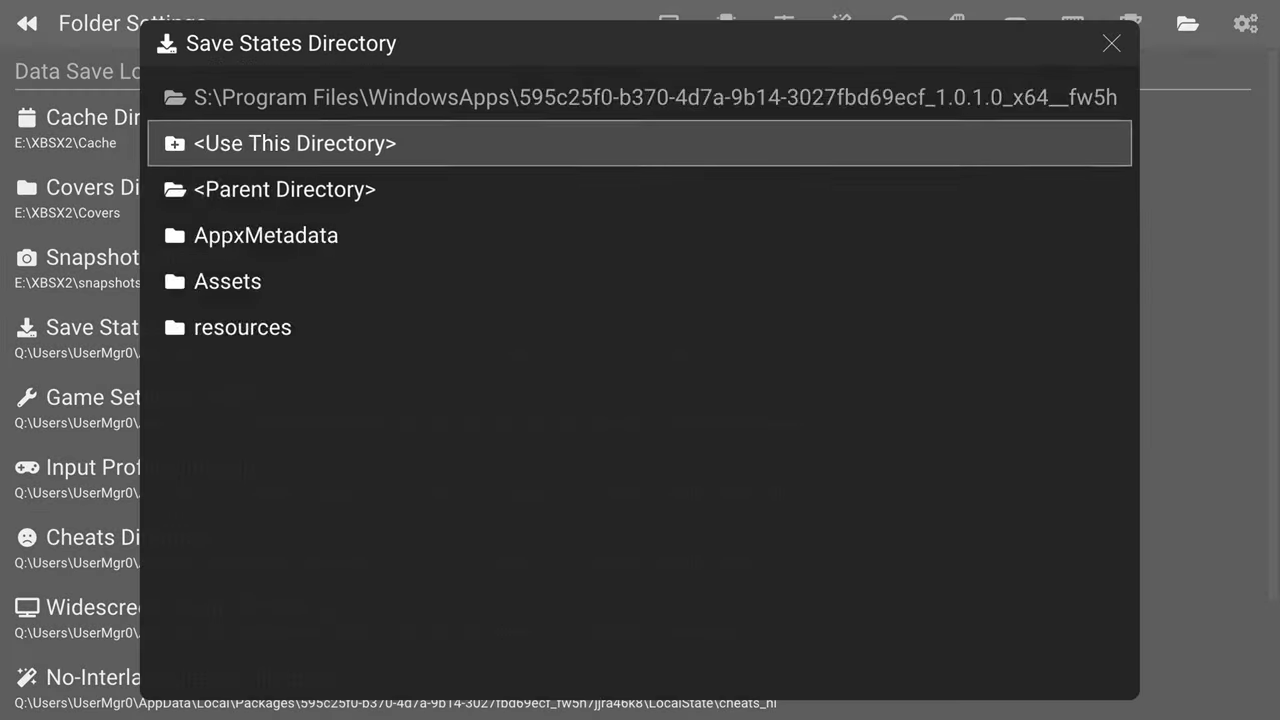
{"action": "key", "text": "Down"}
{"action": "key", "text": "Return"}
{"action": "key", "text": "Return"}
{"action": "key", "text": "Return"}
{"action": "key", "text": "Down"}
{"action": "key", "text": "Down"}
{"action": "key", "text": "Down"}
{"action": "key", "text": "Down"}
{"action": "key", "text": "Down"}
{"action": "key", "text": "Down"}
{"action": "key", "text": "Down"}
{"action": "key", "text": "Down"}
{"action": "key", "text": "Down"}
{"action": "key", "text": "Return"}
{"action": "key", "text": "Down"}
{"action": "key", "text": "Down"}
{"action": "key", "text": "Down"}
{"action": "key", "text": "Return"}
{"action": "key", "text": "Return"}
Set the Game Settings Directory to E:\XBSX2\Game Settings.
{"action": "key", "text": "Down"}
{"action": "key", "text": "Return"}
{"action": "key", "text": "Down"}
{"action": "key", "text": "Return"}
{"action": "key", "text": "Return"}
{"action": "key", "text": "Return"}
{"action": "key", "text": "Down"}
{"action": "key", "text": "Down"}
{"action": "key", "text": "Down"}
{"action": "key", "text": "Down"}
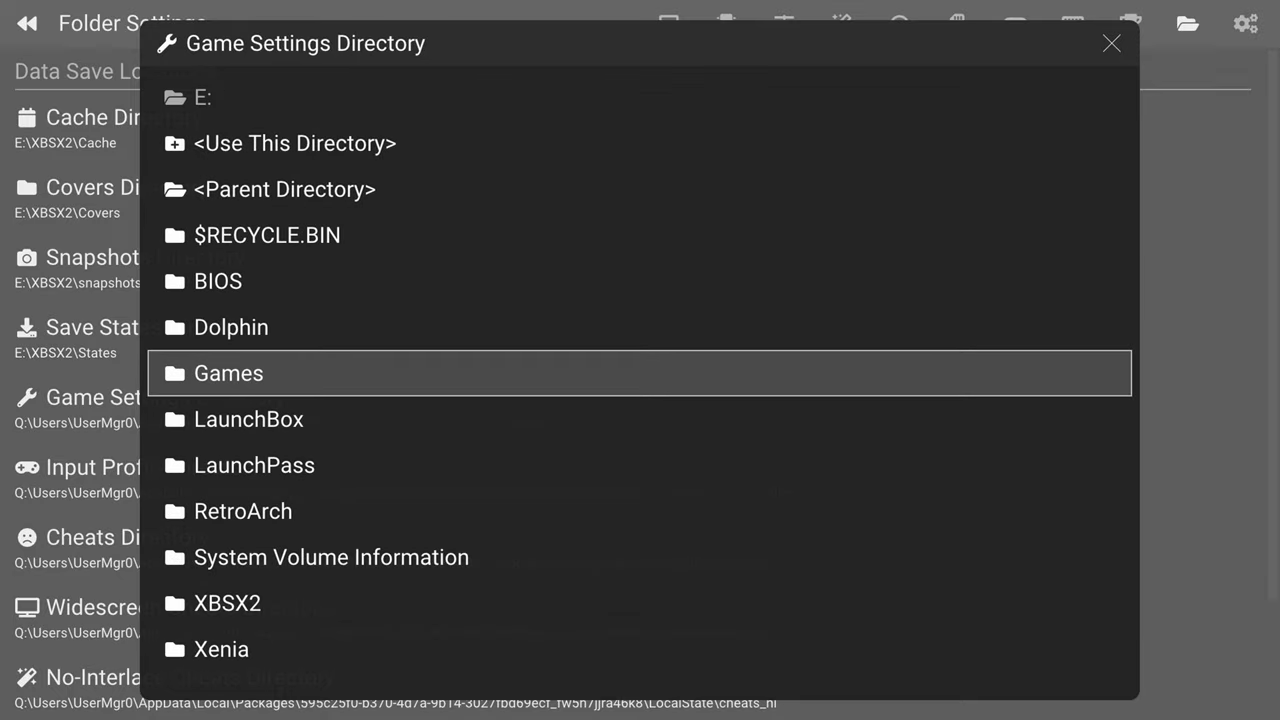
{"action": "key", "text": "Down"}
{"action": "key", "text": "Down"}
{"action": "key", "text": "Down"}
{"action": "key", "text": "Down"}
{"action": "key", "text": "Down"}
{"action": "key", "text": "Return"}
{"action": "key", "text": "Down"}
{"action": "key", "text": "Return"}
{"action": "key", "text": "Return"}
Set the Input Profile Directory to the Input Profiles folder in E:\XBSX2.
{"action": "key", "text": "Down"}
{"action": "key", "text": "Return"}
{"action": "key", "text": "Down"}
{"action": "key", "text": "Return"}
{"action": "key", "text": "Return"}
{"action": "key", "text": "Return"}
{"action": "key", "text": "Down"}
{"action": "key", "text": "Down"}
{"action": "key", "text": "Down"}
{"action": "key", "text": "Down"}
{"action": "key", "text": "Down"}
{"action": "key", "text": "Down"}
{"action": "key", "text": "Down"}
{"action": "key", "text": "Down"}
{"action": "key", "text": "Down"}
{"action": "key", "text": "Return"}
{"action": "key", "text": "Down"}
{"action": "key", "text": "Down"}
{"action": "key", "text": "Down"}
{"action": "key", "text": "Down"}
{"action": "key", "text": "Down"}
{"action": "key", "text": "Down"}
{"action": "key", "text": "Down"}
{"action": "key", "text": "Return"}
{"action": "key", "text": "Return"}
Set the Cheats Directory to E:\XBSX2\Cheats.
{"action": "key", "text": "Down"}
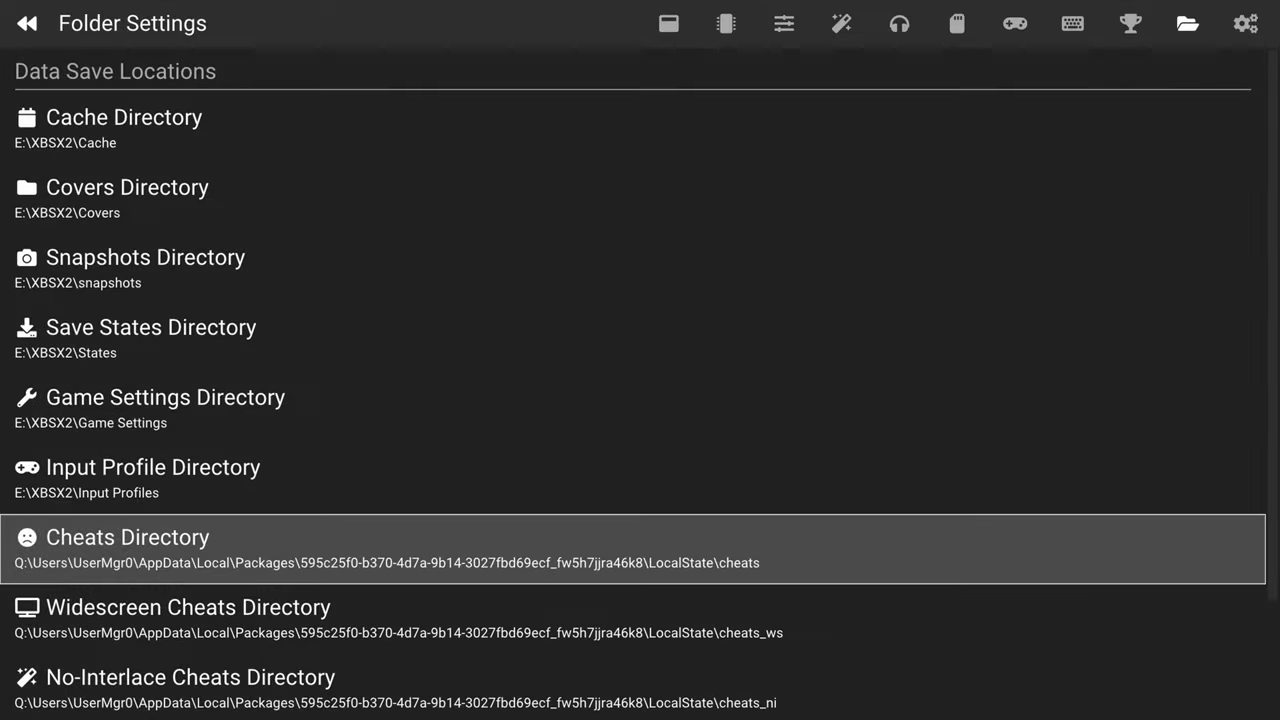
{"action": "key", "text": "Return"}
{"action": "key", "text": "Down"}
{"action": "key", "text": "Down"}
{"action": "key", "text": "Return"}
{"action": "key", "text": "Down"}
{"action": "key", "text": "Down"}
{"action": "key", "text": "Down"}
{"action": "key", "text": "Down"}
{"action": "key", "text": "Down"}
{"action": "key", "text": "Down"}
{"action": "key", "text": "Down"}
{"action": "key", "text": "Down"}
{"action": "key", "text": "Down"}
{"action": "key", "text": "Return"}
{"action": "key", "text": "Down"}
{"action": "key", "text": "Down"}
{"action": "key", "text": "Down"}
{"action": "key", "text": "Down"}
{"action": "key", "text": "Down"}
{"action": "key", "text": "Down"}
{"action": "key", "text": "Down"}
{"action": "key", "text": "Down"}
{"action": "key", "text": "Down"}
{"action": "key", "text": "Down"}
{"action": "key", "text": "Down"}
{"action": "key", "text": "Down"}
{"action": "key", "text": "Up"}
{"action": "key", "text": "Up"}
{"action": "key", "text": "Up"}
{"action": "key", "text": "Up"}
{"action": "key", "text": "Up"}
{"action": "key", "text": "Up"}
{"action": "key", "text": "Up"}
{"action": "key", "text": "Up"}
{"action": "key", "text": "Up"}
{"action": "key", "text": "Up"}
{"action": "key", "text": "Return"}
{"action": "key", "text": "Return"}
Set the Widescreen Cheats Directory to the Widescreen Cheats folder in E:\XBSX2.
{"action": "key", "text": "Down"}
{"action": "key", "text": "Return"}
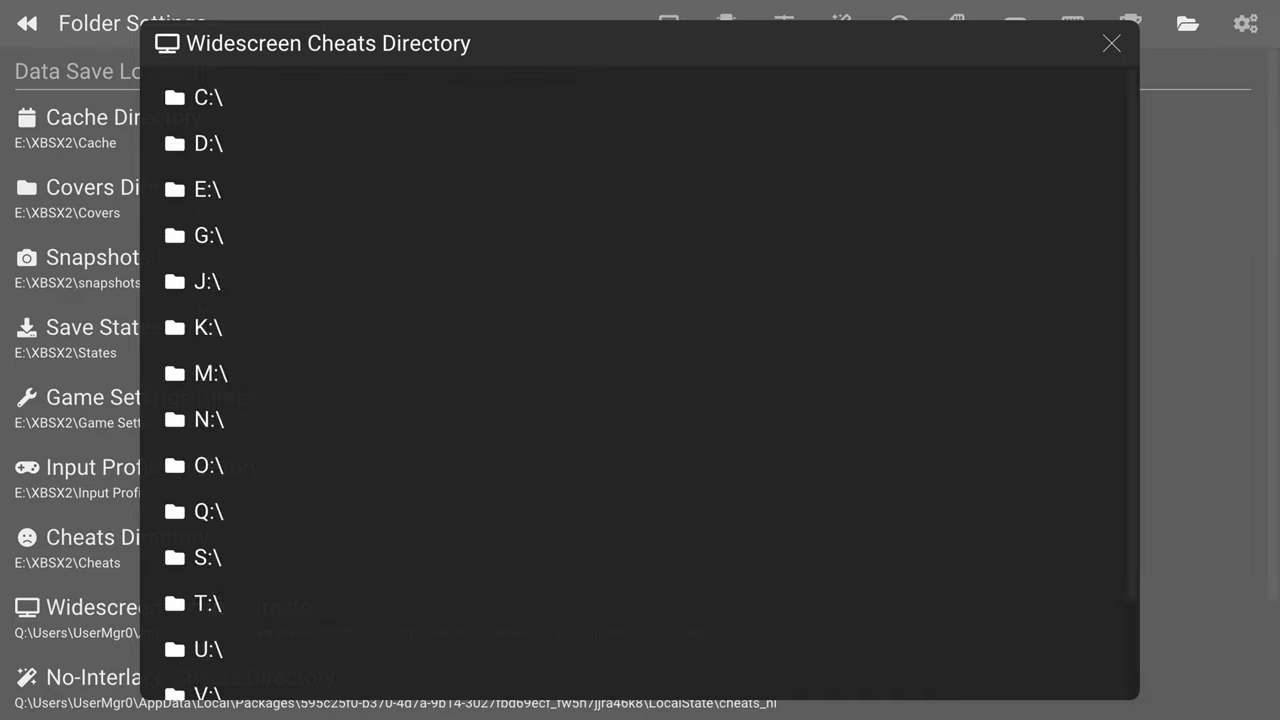
{"action": "key", "text": "Down"}
{"action": "key", "text": "Down"}
{"action": "key", "text": "Return"}
{"action": "key", "text": "Down"}
{"action": "key", "text": "Down"}
{"action": "key", "text": "Down"}
{"action": "key", "text": "Down"}
{"action": "key", "text": "Down"}
{"action": "key", "text": "Down"}
{"action": "key", "text": "Down"}
{"action": "key", "text": "Down"}
{"action": "key", "text": "Down"}
{"action": "key", "text": "Return"}
{"action": "key", "text": "Down"}
{"action": "key", "text": "Down"}
{"action": "key", "text": "Down"}
{"action": "key", "text": "Down"}
{"action": "key", "text": "Down"}
{"action": "key", "text": "Down"}
{"action": "key", "text": "Down"}
{"action": "key", "text": "Down"}
{"action": "key", "text": "Down"}
{"action": "key", "text": "Down"}
{"action": "key", "text": "Down"}
{"action": "key", "text": "Down"}
{"action": "key", "text": "Down"}
{"action": "key", "text": "Return"}
{"action": "key", "text": "Return"}
Set the No-Interlace Cheats Directory to the NoInterlace Cheats folder in E:\XBSX2.
{"action": "key", "text": "Down"}
{"action": "key", "text": "Return"}
{"action": "key", "text": "Down"}
{"action": "key", "text": "Down"}
{"action": "key", "text": "Down"}
{"action": "key", "text": "Up"}
{"action": "key", "text": "Up"}
{"action": "key", "text": "Return"}
{"action": "key", "text": "Down"}
{"action": "key", "text": "Return"}
{"action": "key", "text": "Down"}
{"action": "key", "text": "Down"}
{"action": "key", "text": "Down"}
{"action": "key", "text": "Down"}
{"action": "key", "text": "Down"}
{"action": "key", "text": "Down"}
{"action": "key", "text": "Down"}
{"action": "key", "text": "Down"}
{"action": "key", "text": "Down"}
{"action": "key", "text": "Down"}
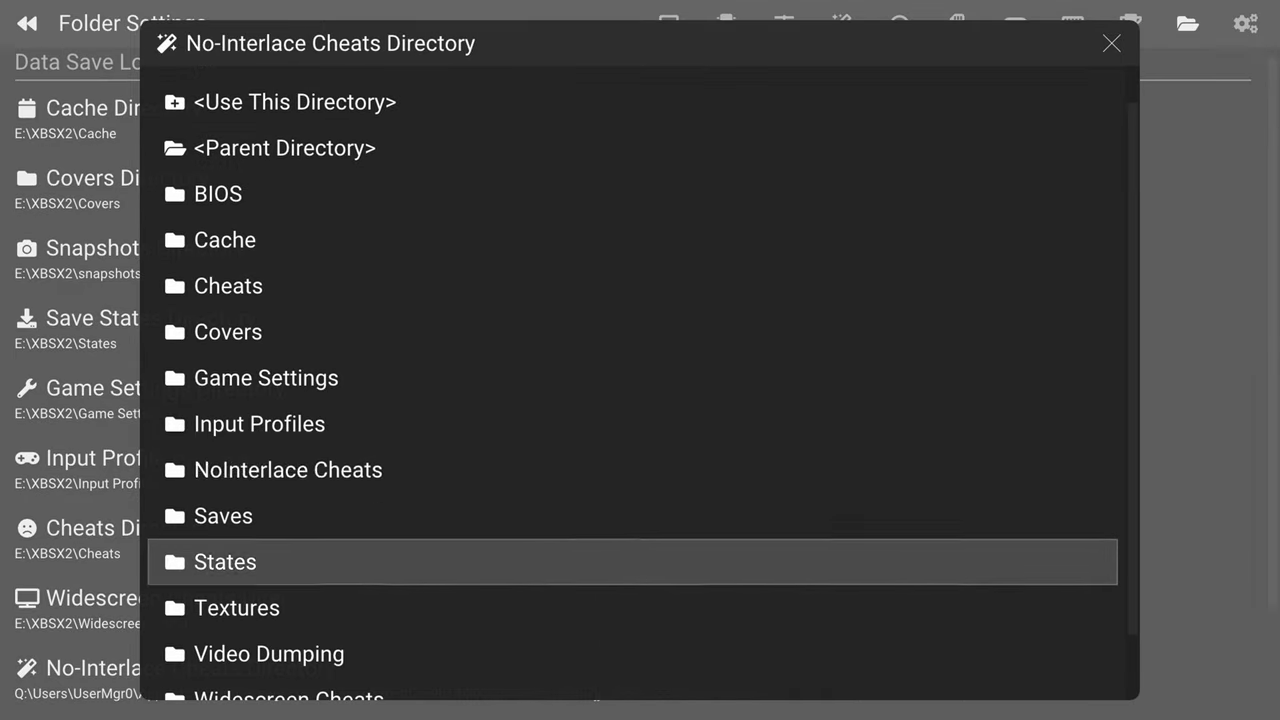
{"action": "key", "text": "Up"}
{"action": "key", "text": "Up"}
{"action": "key", "text": "Return"}
{"action": "key", "text": "Return"}
Set the texture directory to the Textures folder in E:\XBSX2.
{"action": "key", "text": "Down"}
{"action": "key", "text": "Return"}
{"action": "key", "text": "Down"}
{"action": "key", "text": "Return"}
{"action": "key", "text": "Return"}
{"action": "key", "text": "Return"}
{"action": "key", "text": "Return"}
{"action": "key", "text": "Down"}
{"action": "key", "text": "Down"}
{"action": "key", "text": "Return"}
{"action": "key", "text": "Down"}
{"action": "key", "text": "Down"}
{"action": "key", "text": "Down"}
{"action": "key", "text": "Down"}
{"action": "key", "text": "Down"}
{"action": "key", "text": "Down"}
{"action": "key", "text": "Down"}
{"action": "key", "text": "Down"}
{"action": "key", "text": "Down"}
{"action": "key", "text": "Down"}
{"action": "key", "text": "Return"}
{"action": "key", "text": "Down"}
{"action": "key", "text": "Down"}
{"action": "key", "text": "Down"}
{"action": "key", "text": "Down"}
{"action": "key", "text": "Down"}
{"action": "key", "text": "Down"}
{"action": "key", "text": "Down"}
{"action": "key", "text": "Down"}
{"action": "key", "text": "Down"}
{"action": "key", "text": "Down"}
{"action": "key", "text": "Return"}
{"action": "key", "text": "Return"}
Set the Video Dumping Directory to the Video Dumping folder in E:\XBSX2 and switch to the Interface Settings.
{"action": "key", "text": "Down"}
{"action": "key", "text": "Return"}
{"action": "key", "text": "Down"}
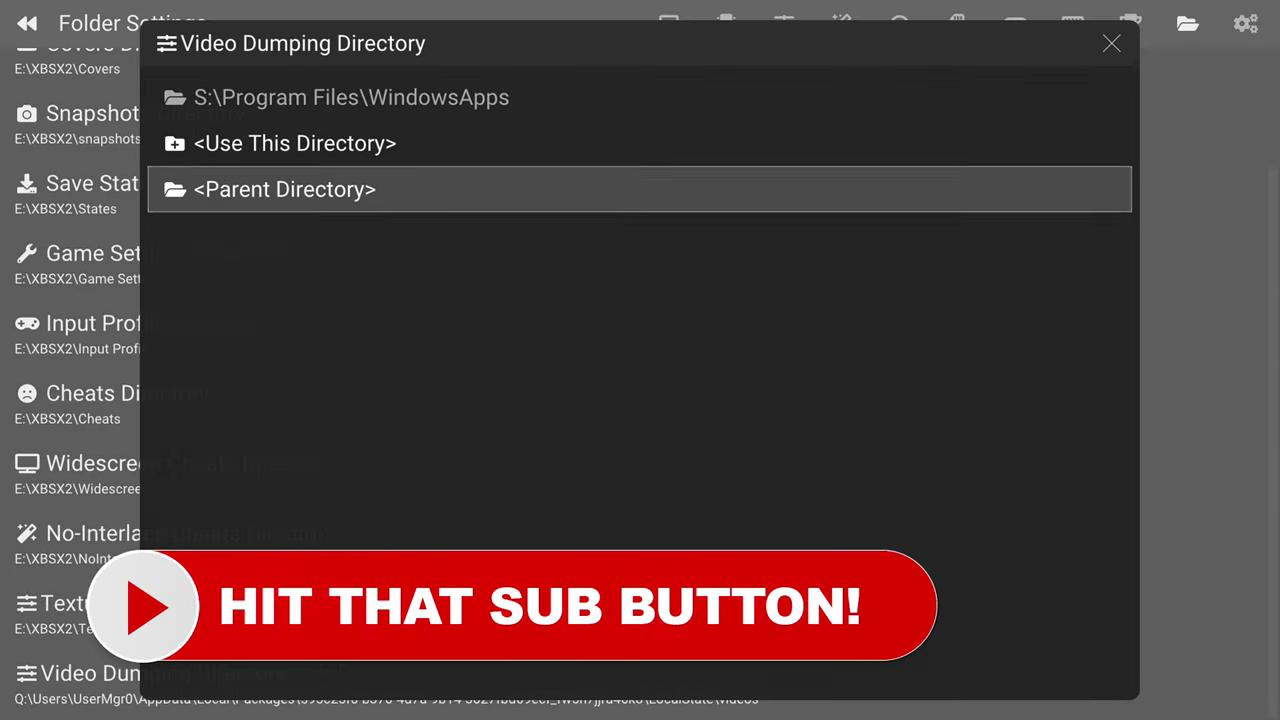
{"action": "key", "text": "Return"}
{"action": "key", "text": "Return"}
{"action": "key", "text": "Return"}
{"action": "key", "text": "Down"}
{"action": "key", "text": "Down"}
{"action": "key", "text": "Return"}
{"action": "key", "text": "Down"}
{"action": "key", "text": "Down"}
{"action": "key", "text": "Down"}
{"action": "key", "text": "Down"}
{"action": "key", "text": "Down"}
{"action": "key", "text": "Down"}
{"action": "key", "text": "Down"}
{"action": "key", "text": "Down"}
{"action": "key", "text": "Down"}
{"action": "key", "text": "Return"}
{"action": "key", "text": "Down"}
{"action": "key", "text": "Down"}
{"action": "key", "text": "Down"}
{"action": "key", "text": "Down"}
{"action": "key", "text": "Down"}
{"action": "key", "text": "Down"}
{"action": "key", "text": "Down"}
{"action": "key", "text": "Down"}
{"action": "key", "text": "Down"}
{"action": "key", "text": "Down"}
{"action": "key", "text": "Down"}
{"action": "key", "text": "Return"}
{"action": "key", "text": "Return"}
{"action": "key", "text": "Right"}
{"action": "key", "text": "Right"}
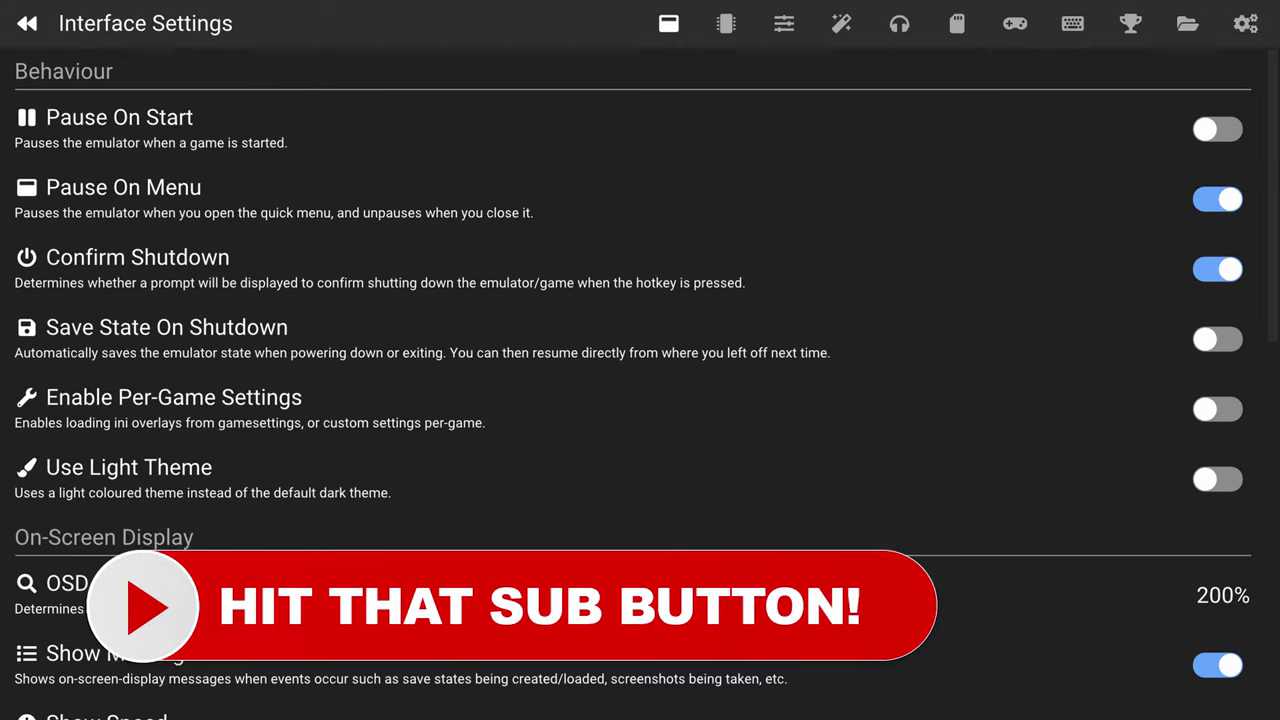
Quit XBSX2.0 through the Xbox guide and relaunch it to its main screen.
{"action": "key", "text": "Left"}
{"action": "key", "text": "Left"}
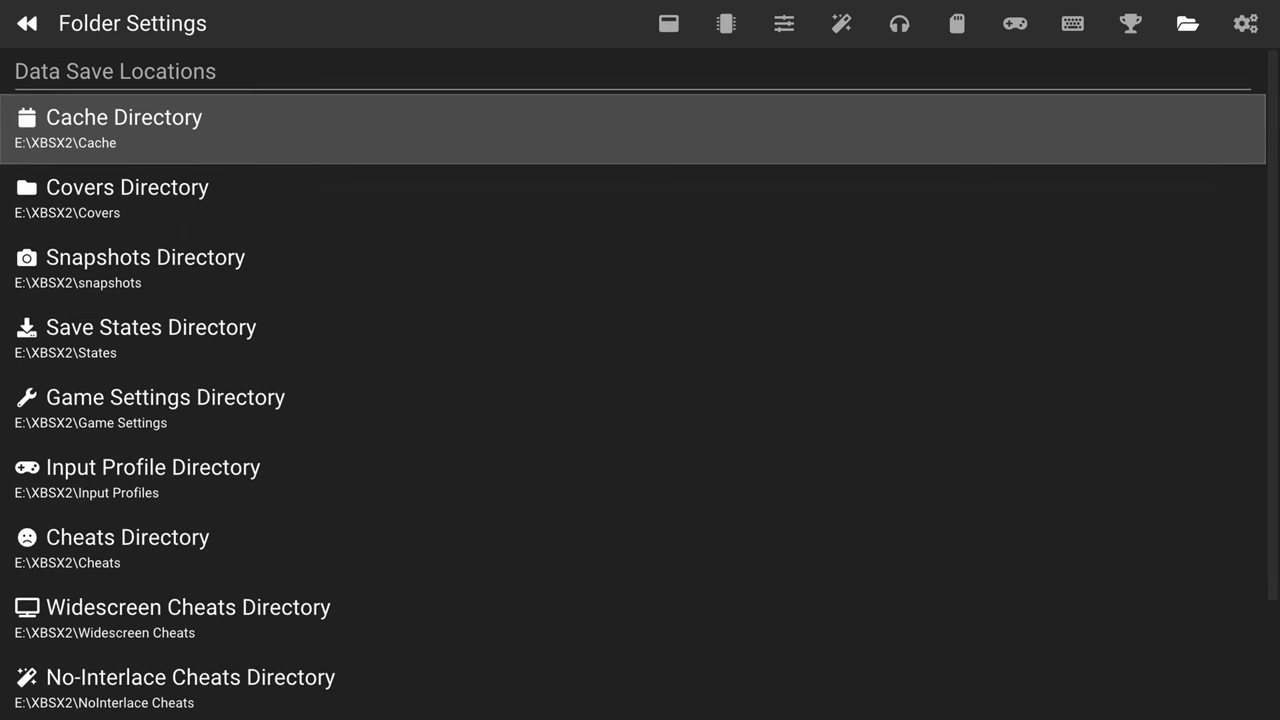
{"action": "key", "text": "super"}
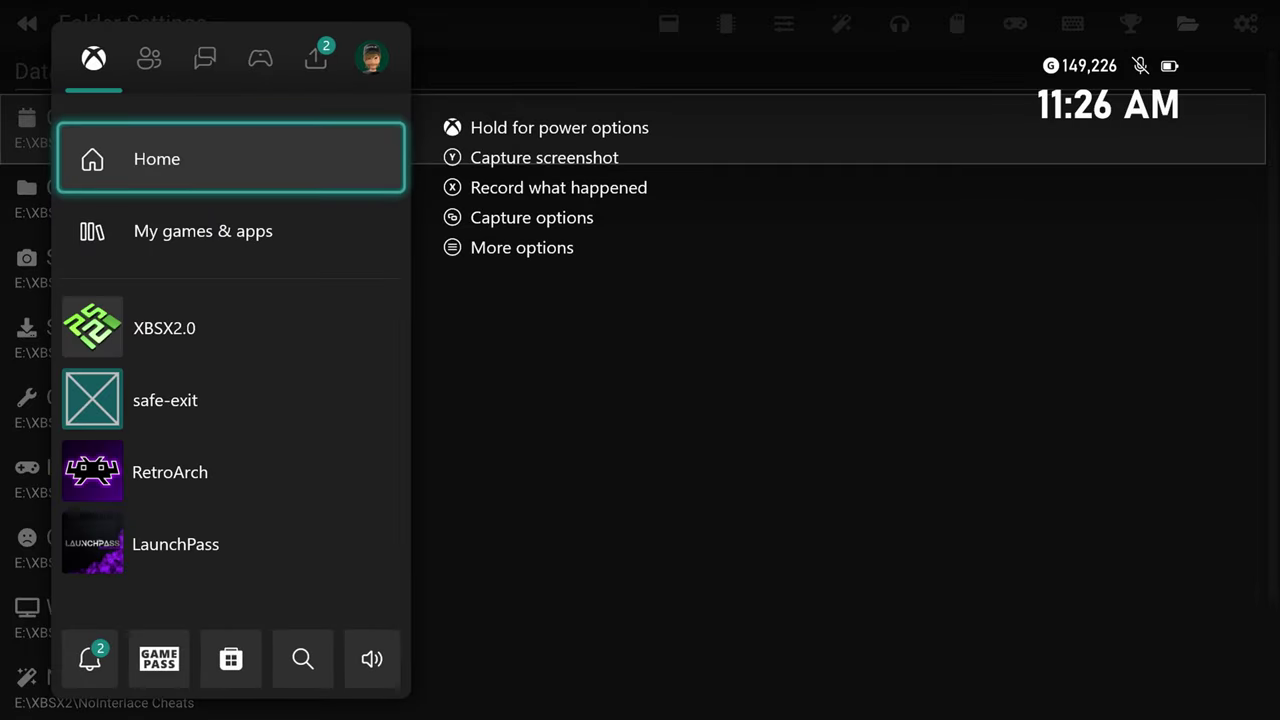
{"action": "key", "text": "Down"}
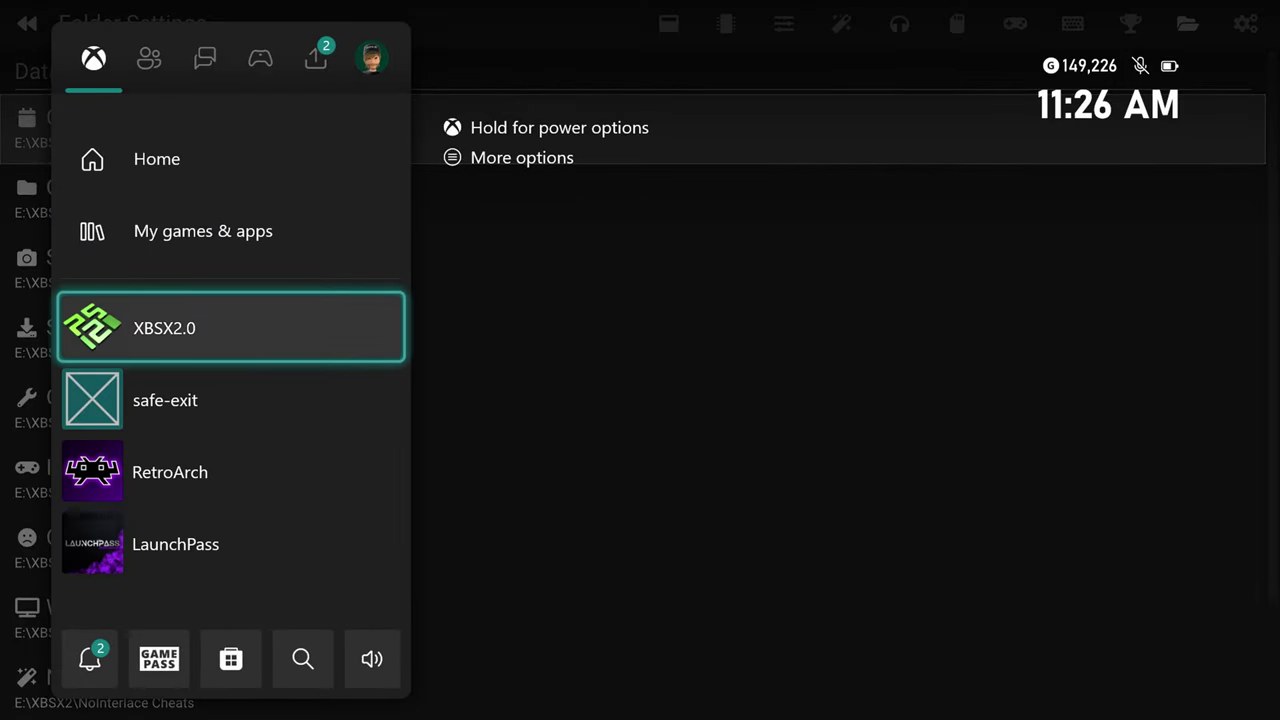
{"action": "key", "text": "Menu"}
{"action": "key", "text": "Down"}
{"action": "key", "text": "Down"}
{"action": "key", "text": "Return"}
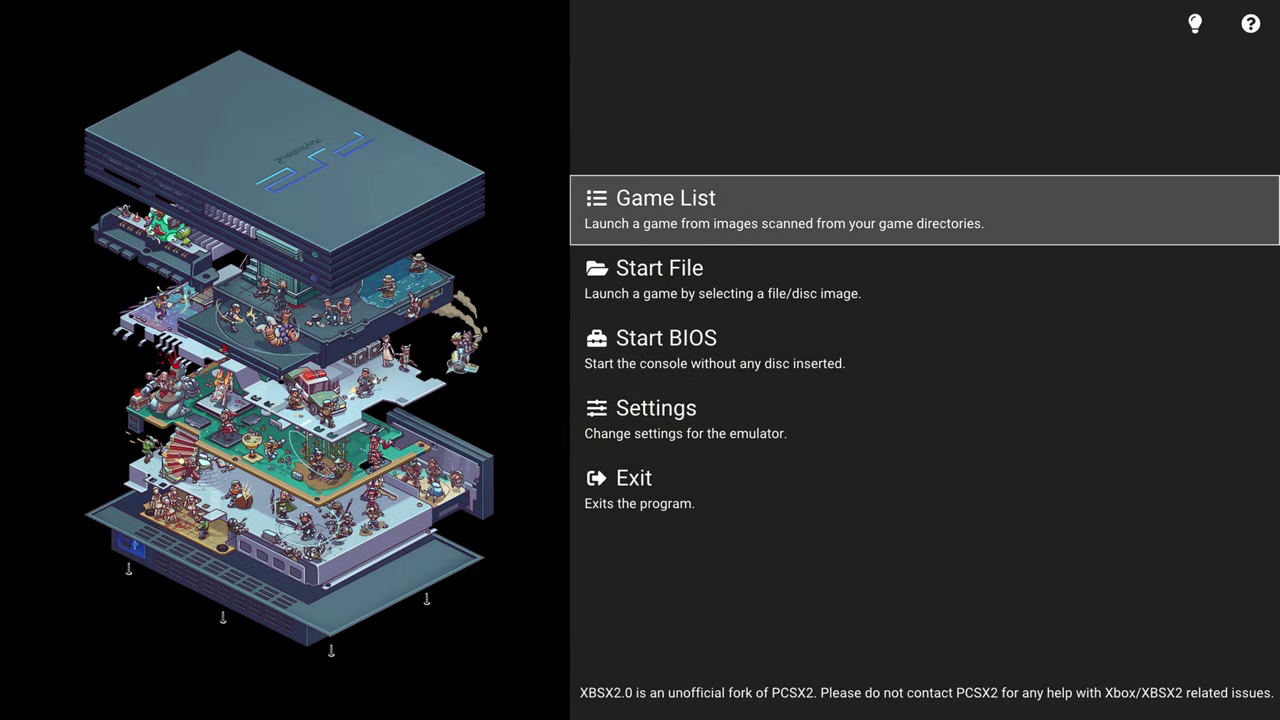
Check the directories in the Folder Settings after the restart and return to the main screen.
{"action": "key", "text": "Up"}
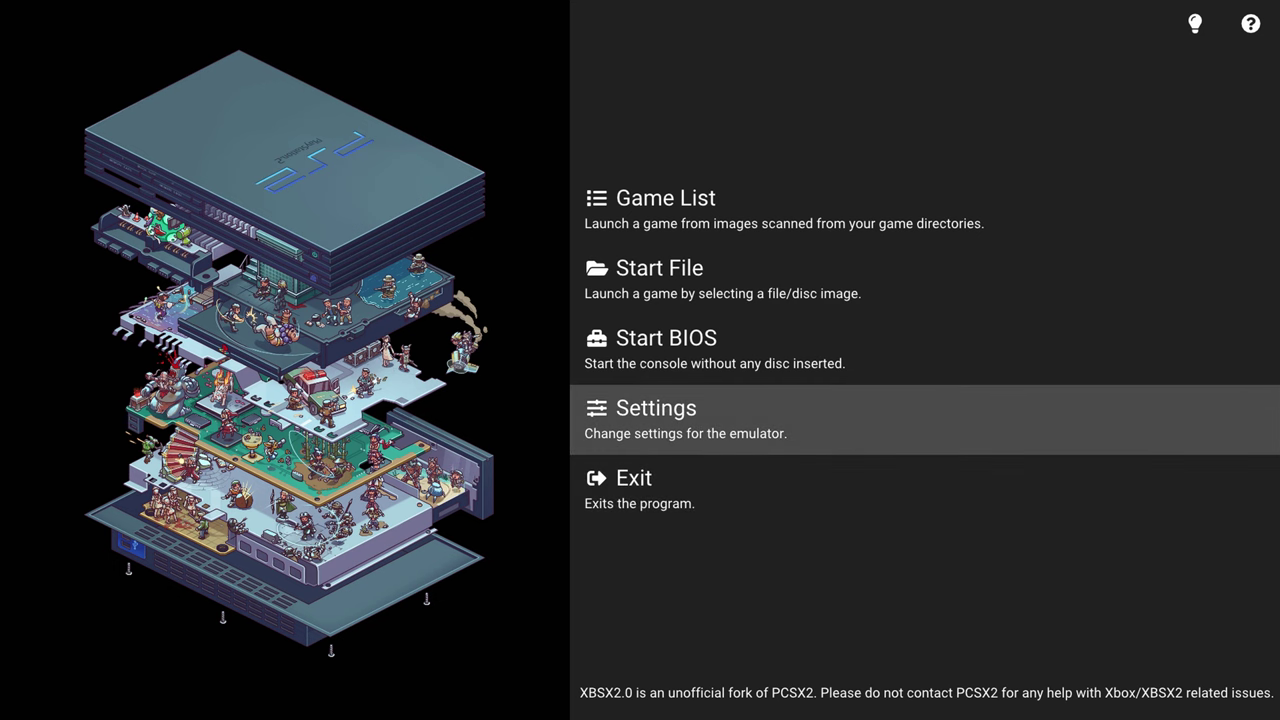
{"action": "key", "text": "Return"}
{"action": "key", "text": "Left"}
{"action": "key", "text": "Left"}
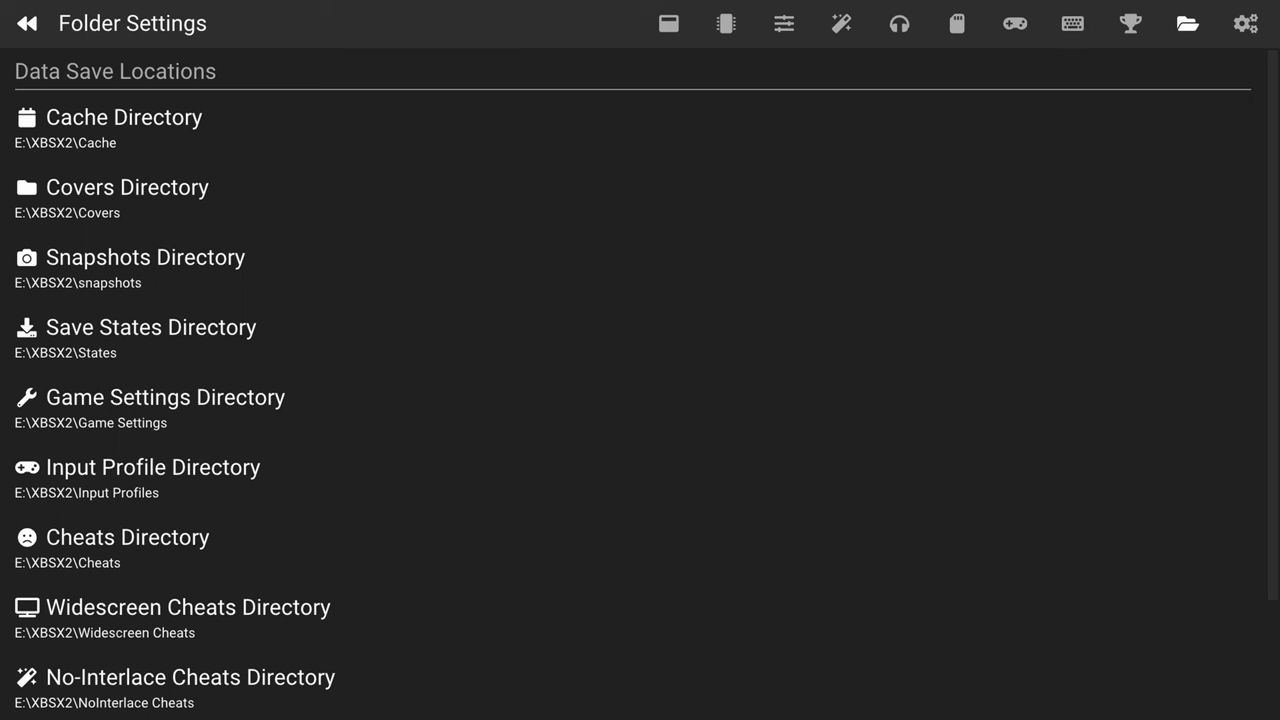
{"action": "key", "text": "Escape"}
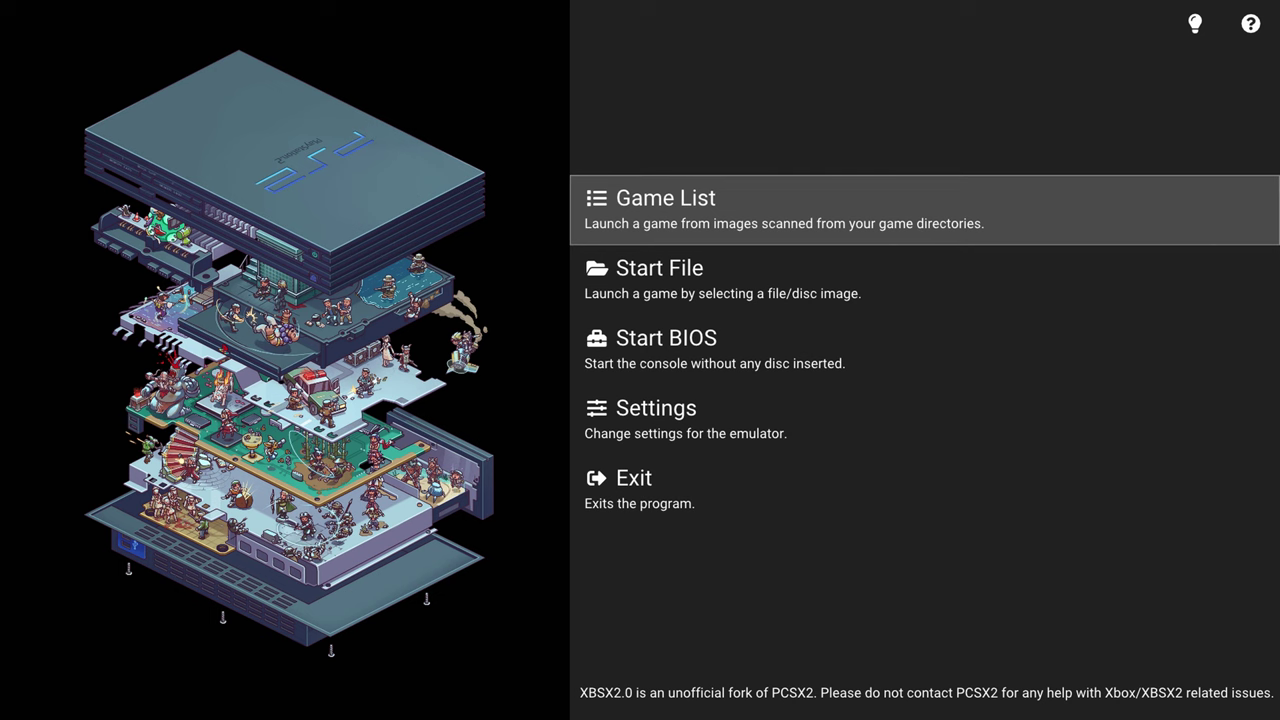
Launch 007 - Nightfire from the Game List.
{"action": "key", "text": "Return"}
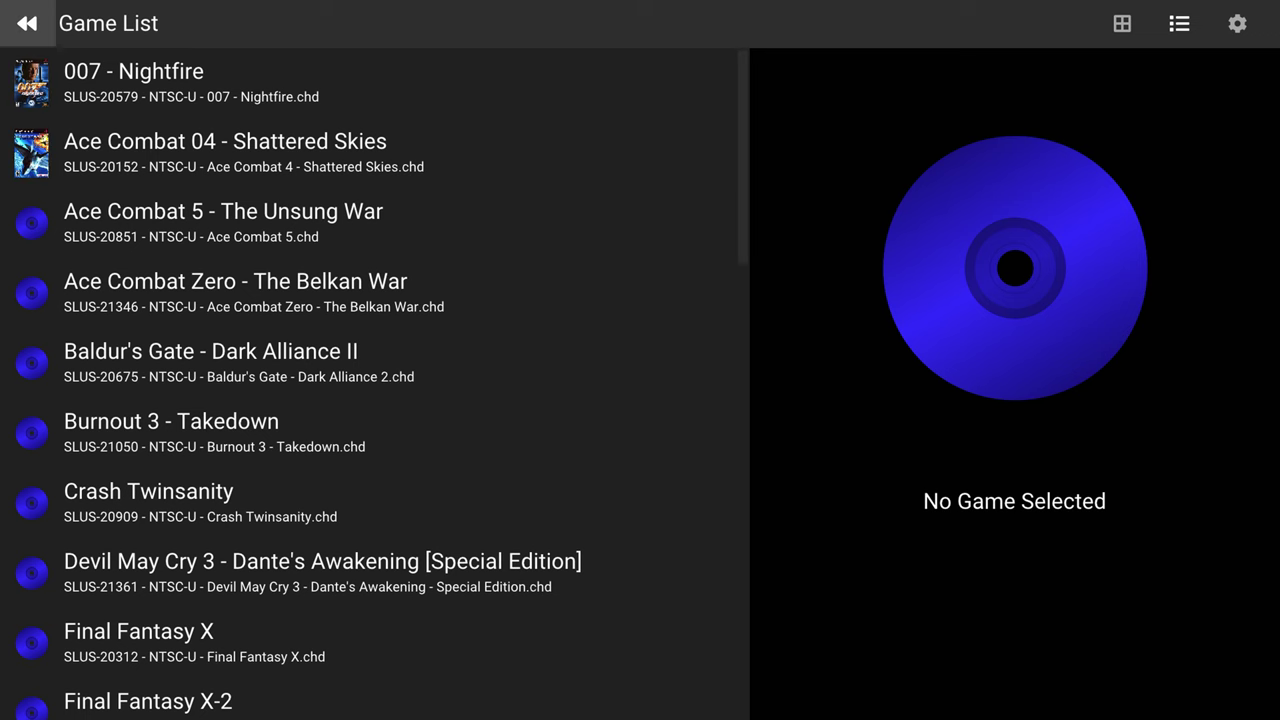
{"action": "left_click", "coordinate": [368, 152]}
{"action": "left_click", "coordinate": [200, 82]}
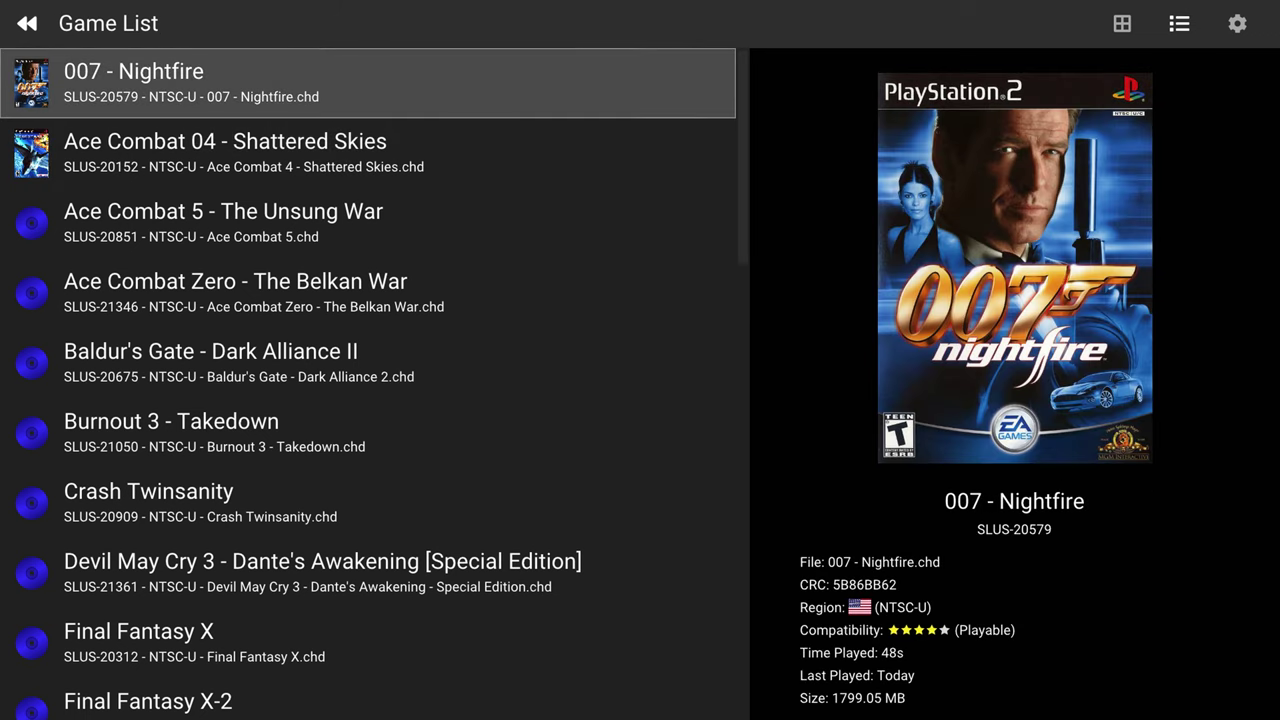
{"action": "key", "text": "Return"}
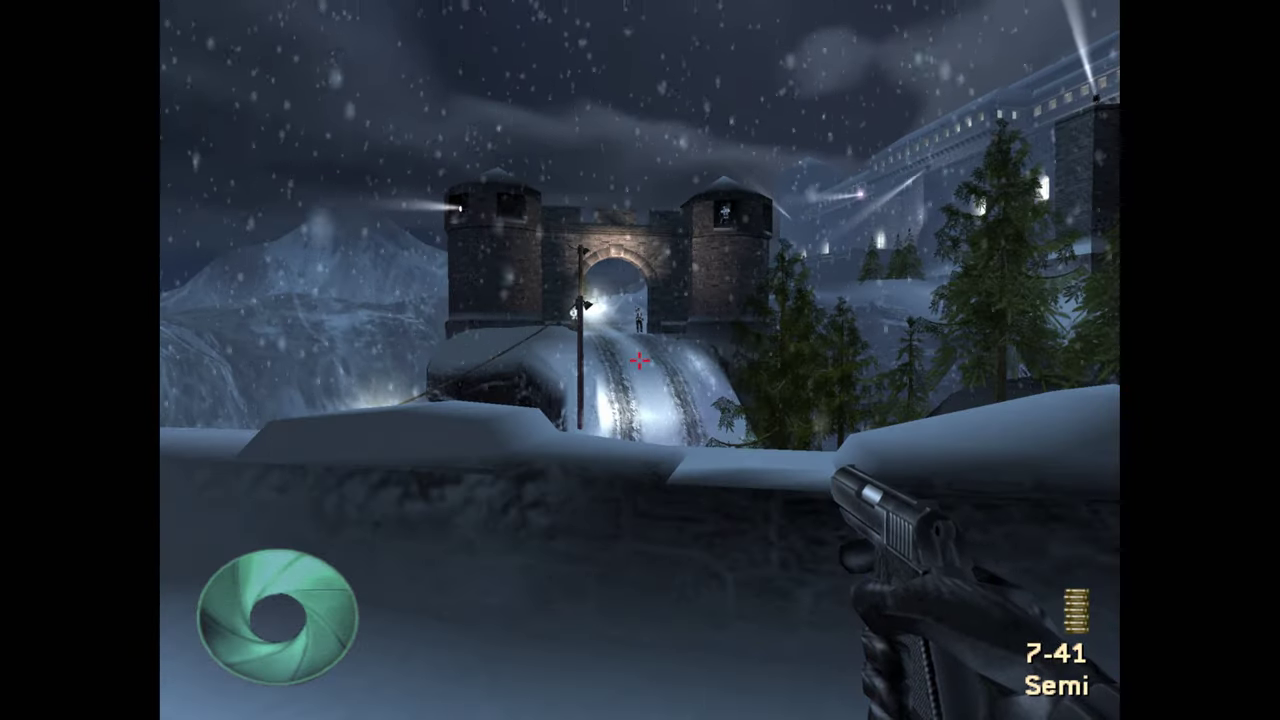
Bring up the quick menu over the running game and review its options from Resume Game down to Close Game.
{"action": "key", "text": "Escape"}
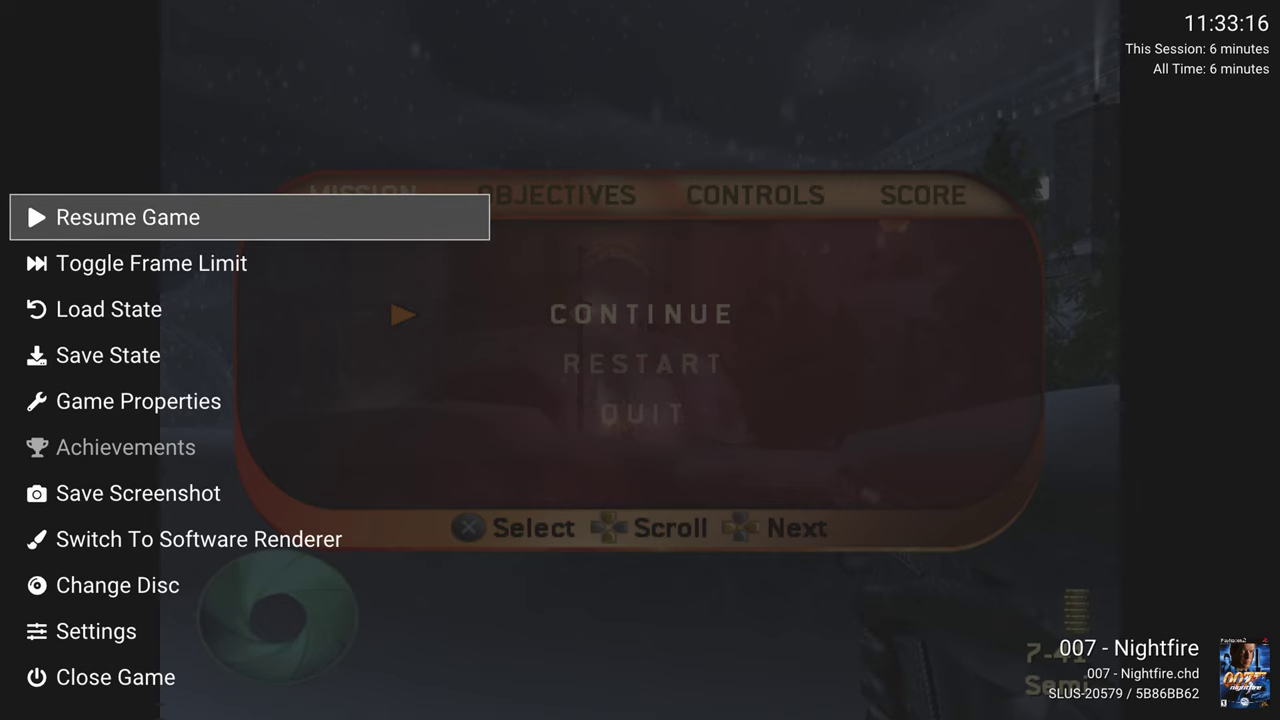
{"action": "key", "text": "Down"}
{"action": "key", "text": "Down"}
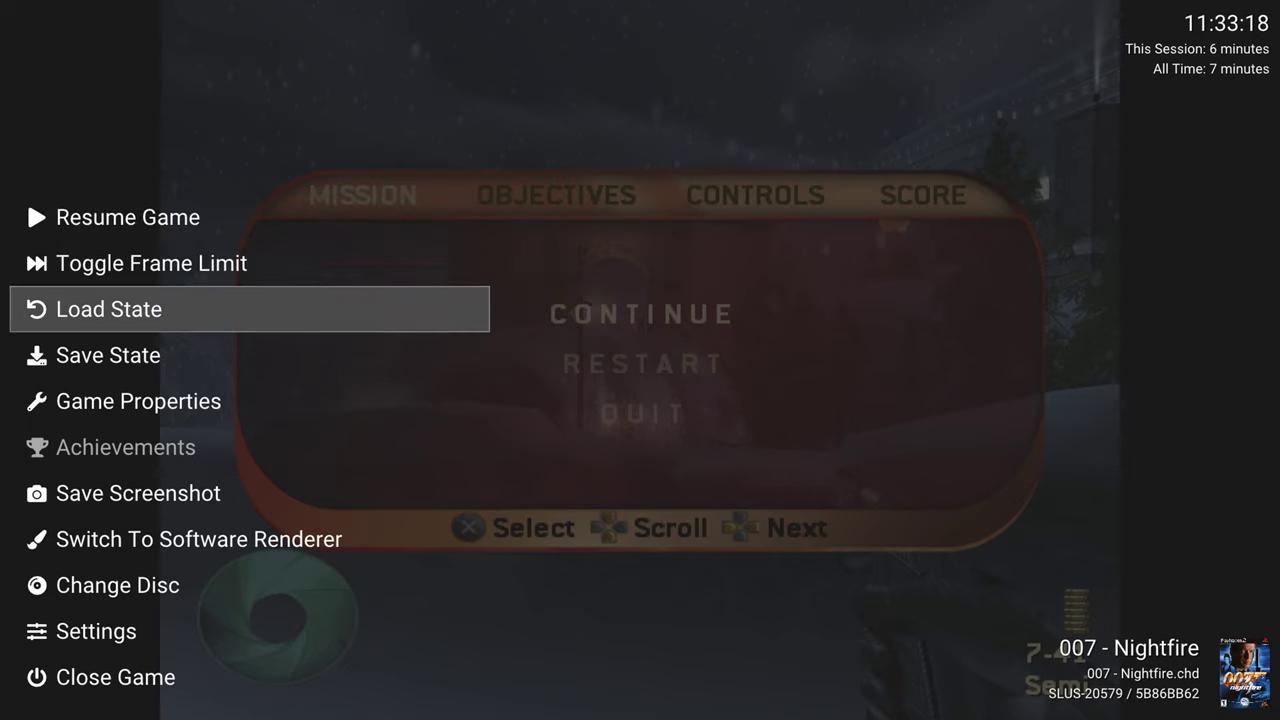
{"action": "key", "text": "Down"}
{"action": "key", "text": "Down"}
{"action": "key", "text": "Down"}
{"action": "key", "text": "Down"}
{"action": "key", "text": "Down"}
{"action": "key", "text": "Down"}
{"action": "key", "text": "Down"}
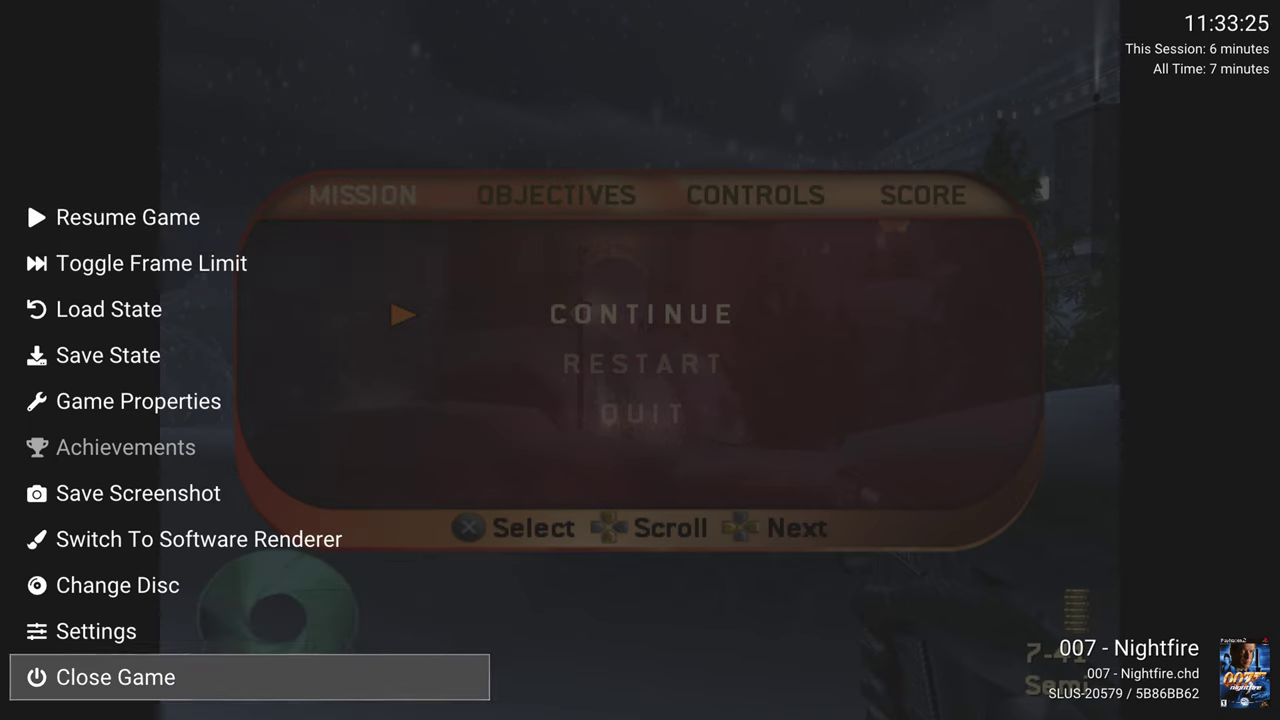
Switch the running 007 - Nightfire game to the software renderer.
{"action": "key", "text": "Up"}
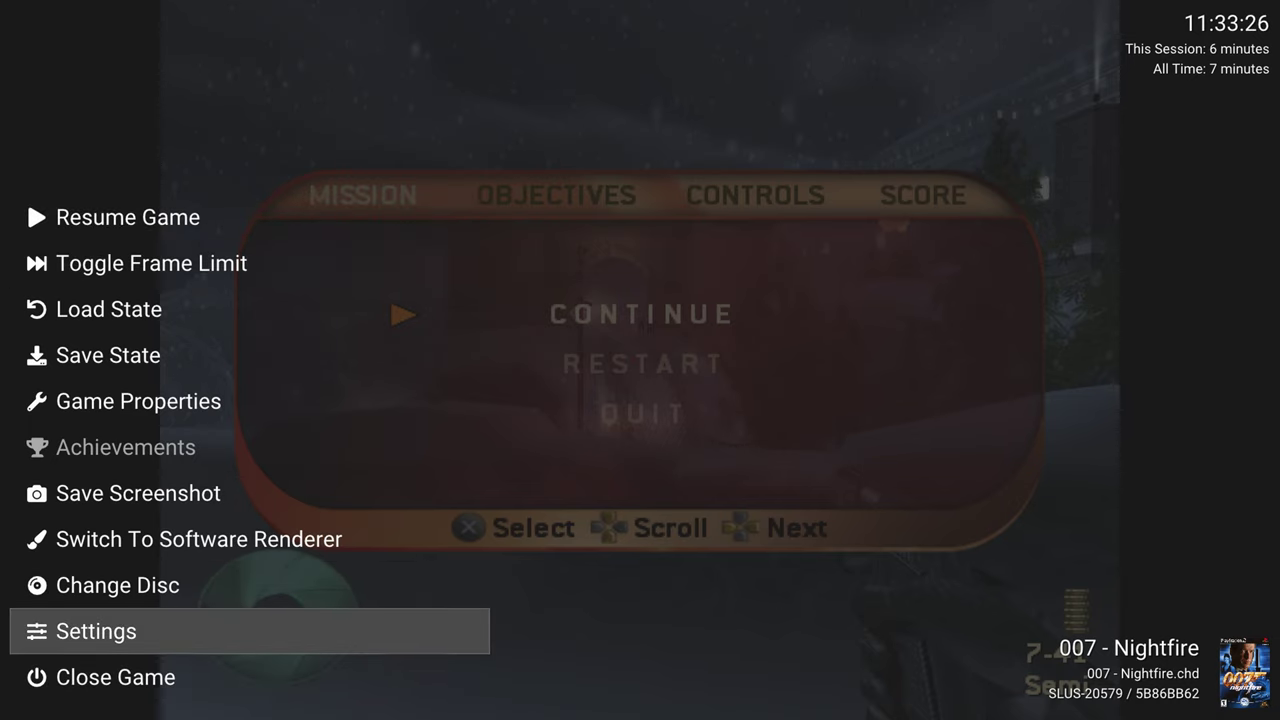
{"action": "key", "text": "Up"}
{"action": "key", "text": "Up"}
{"action": "key", "text": "Return"}
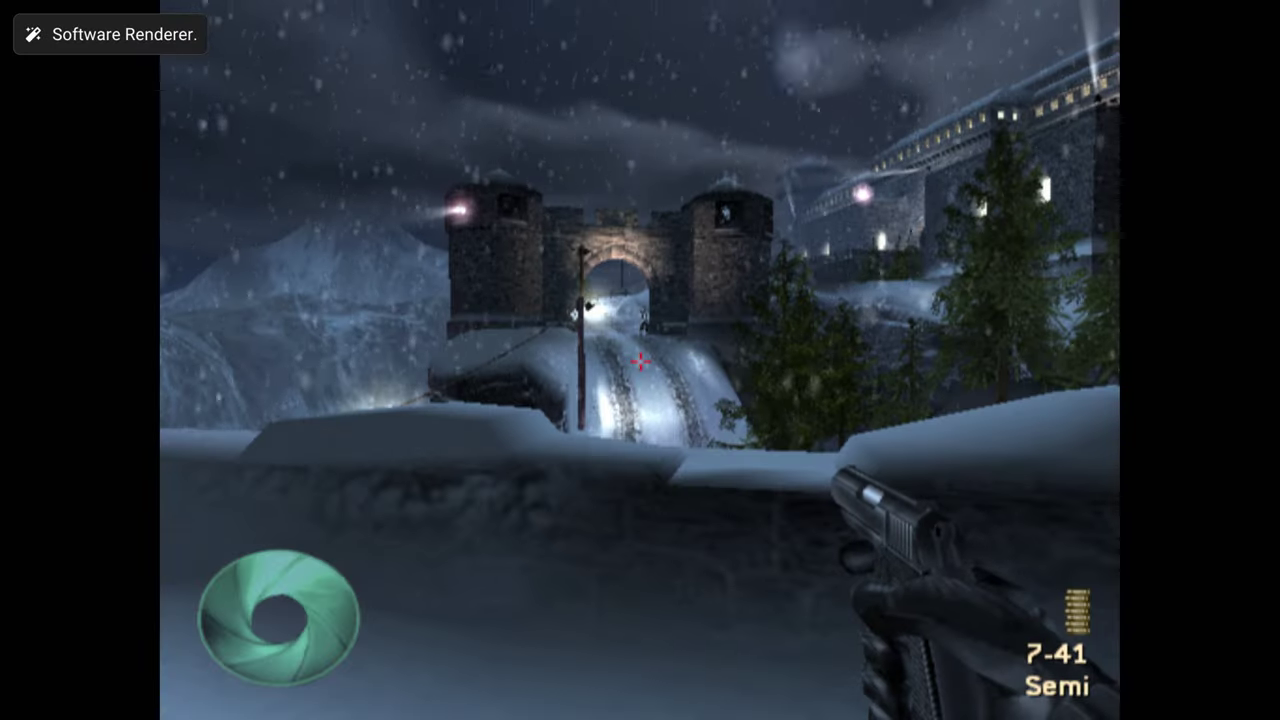
{"action": "key", "text": "Left"}
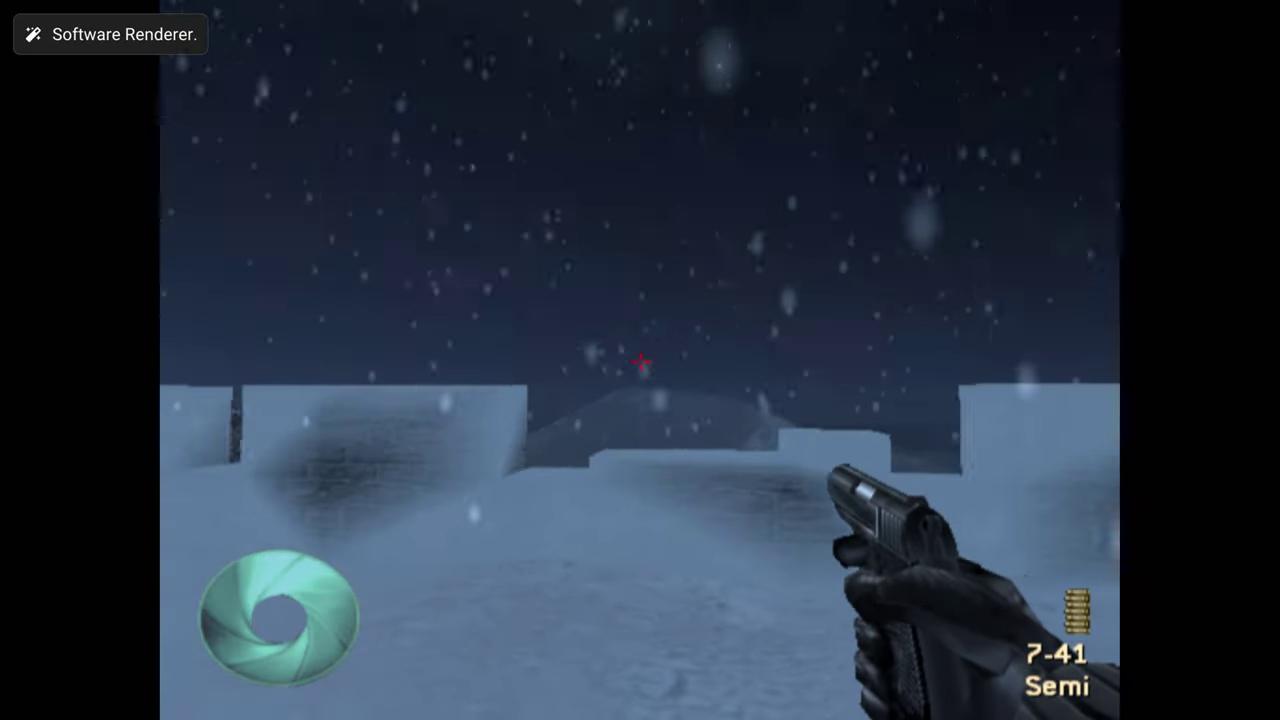
{"action": "key", "text": "Left"}
{"action": "key", "text": "Escape"}
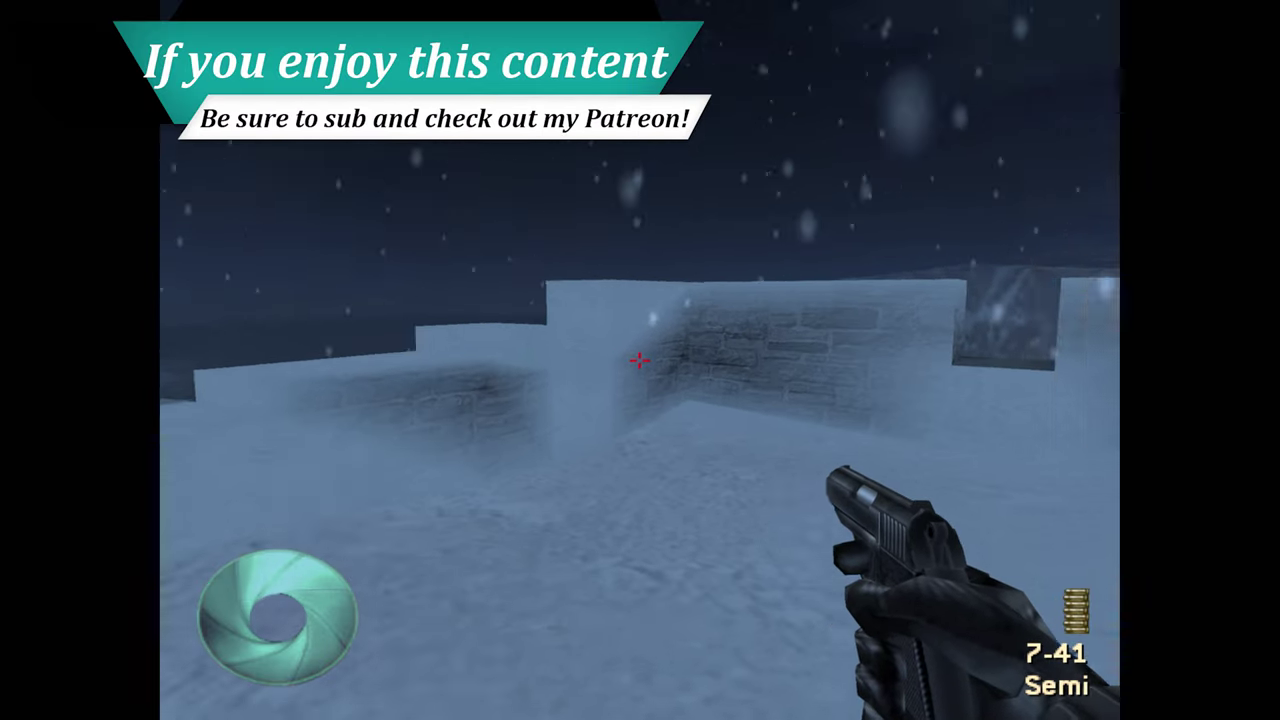
{"action": "key", "text": "Right"}
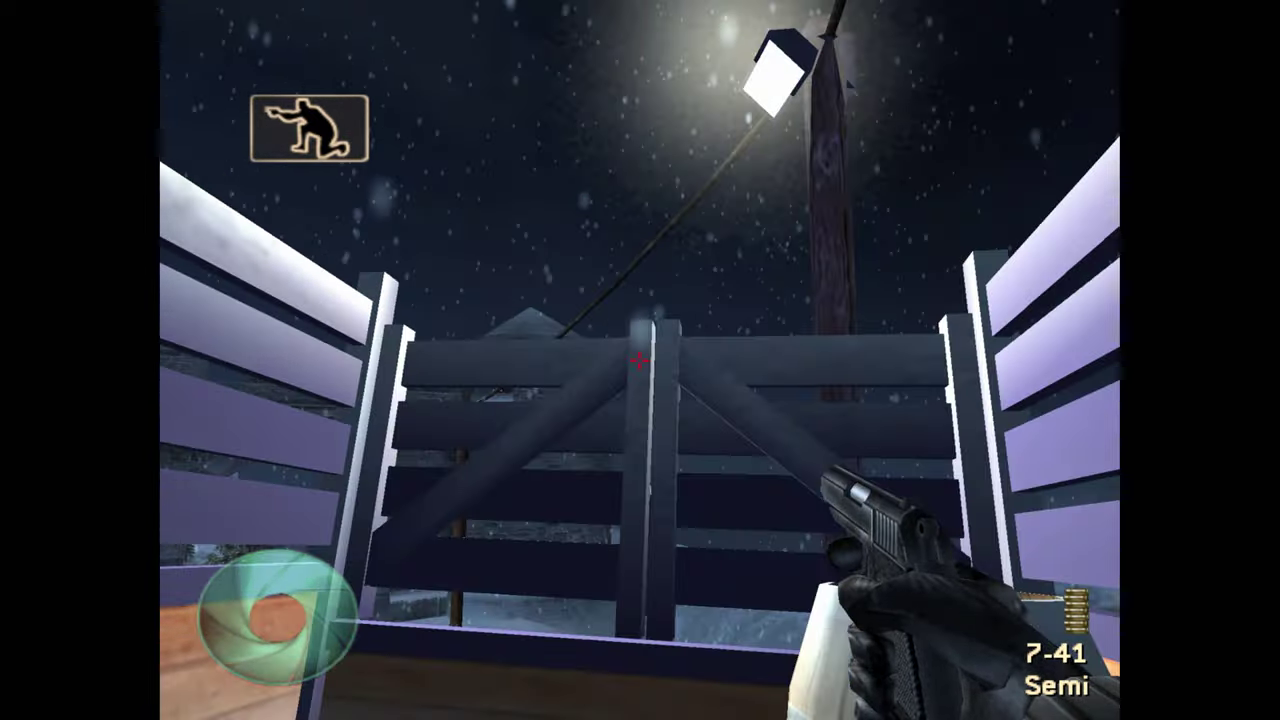
{"action": "mouse_move", "coordinate": [640, 360]}
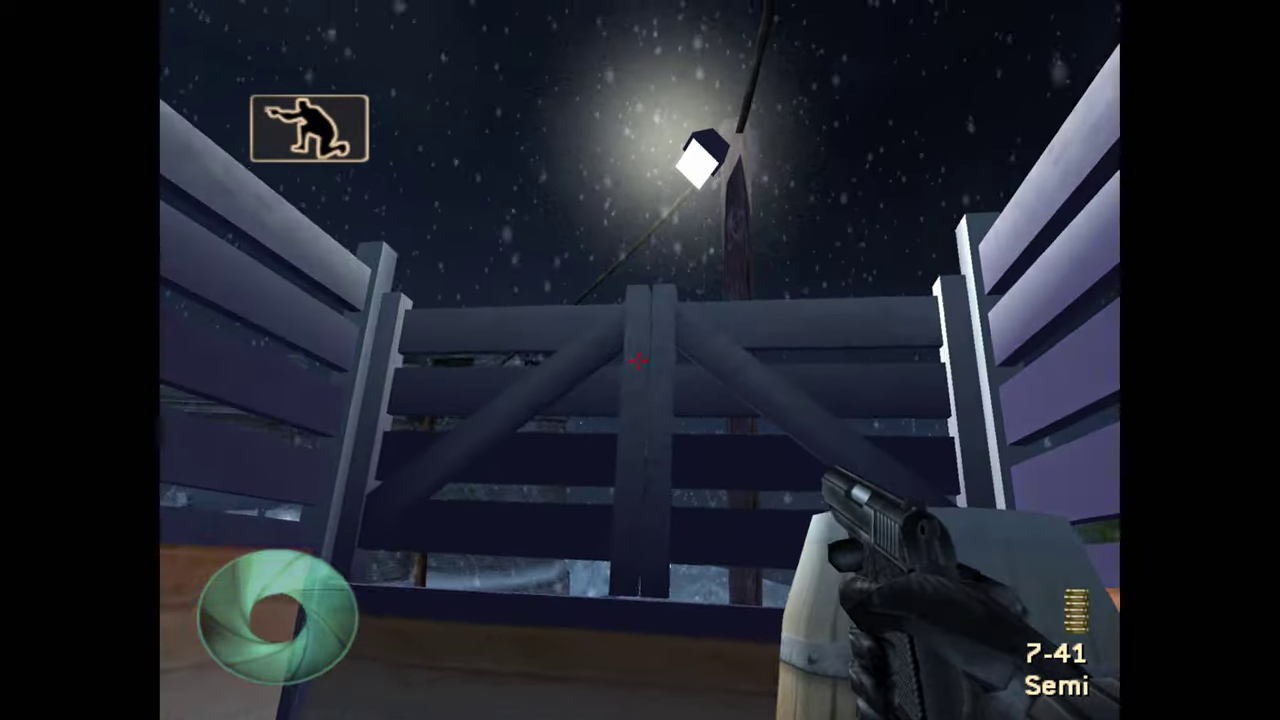